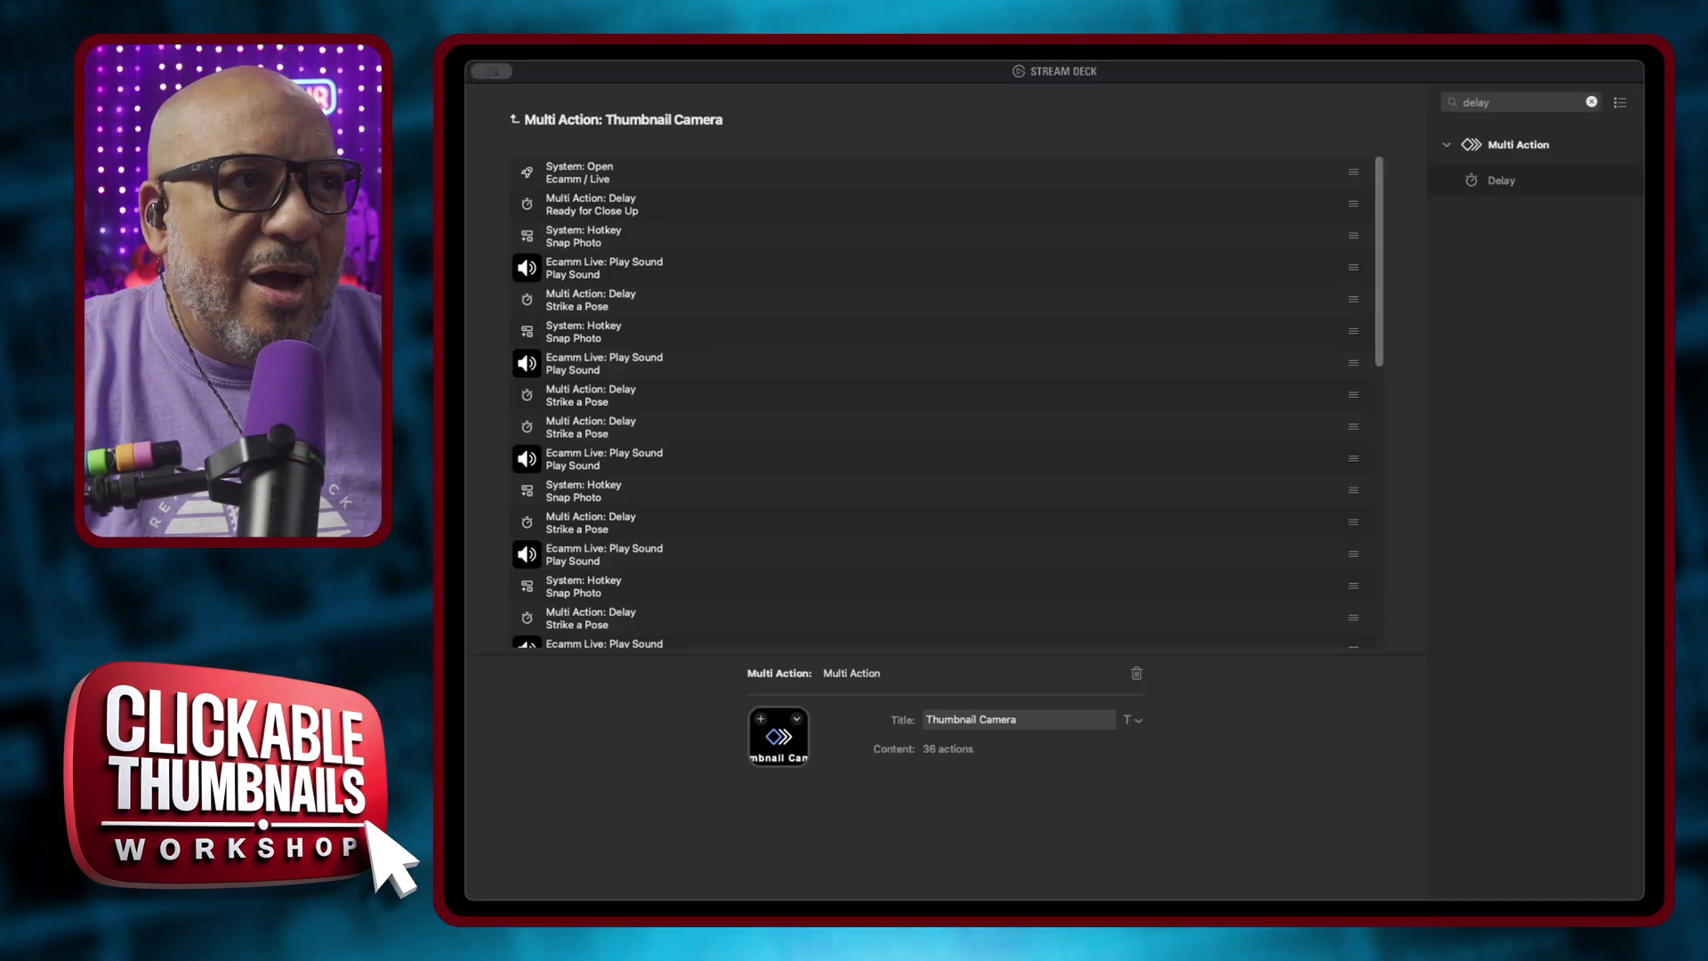
# Look through the Thumbnail Camera multi action, return to the key layout and clear the action search.
pyautogui.click(984, 826)
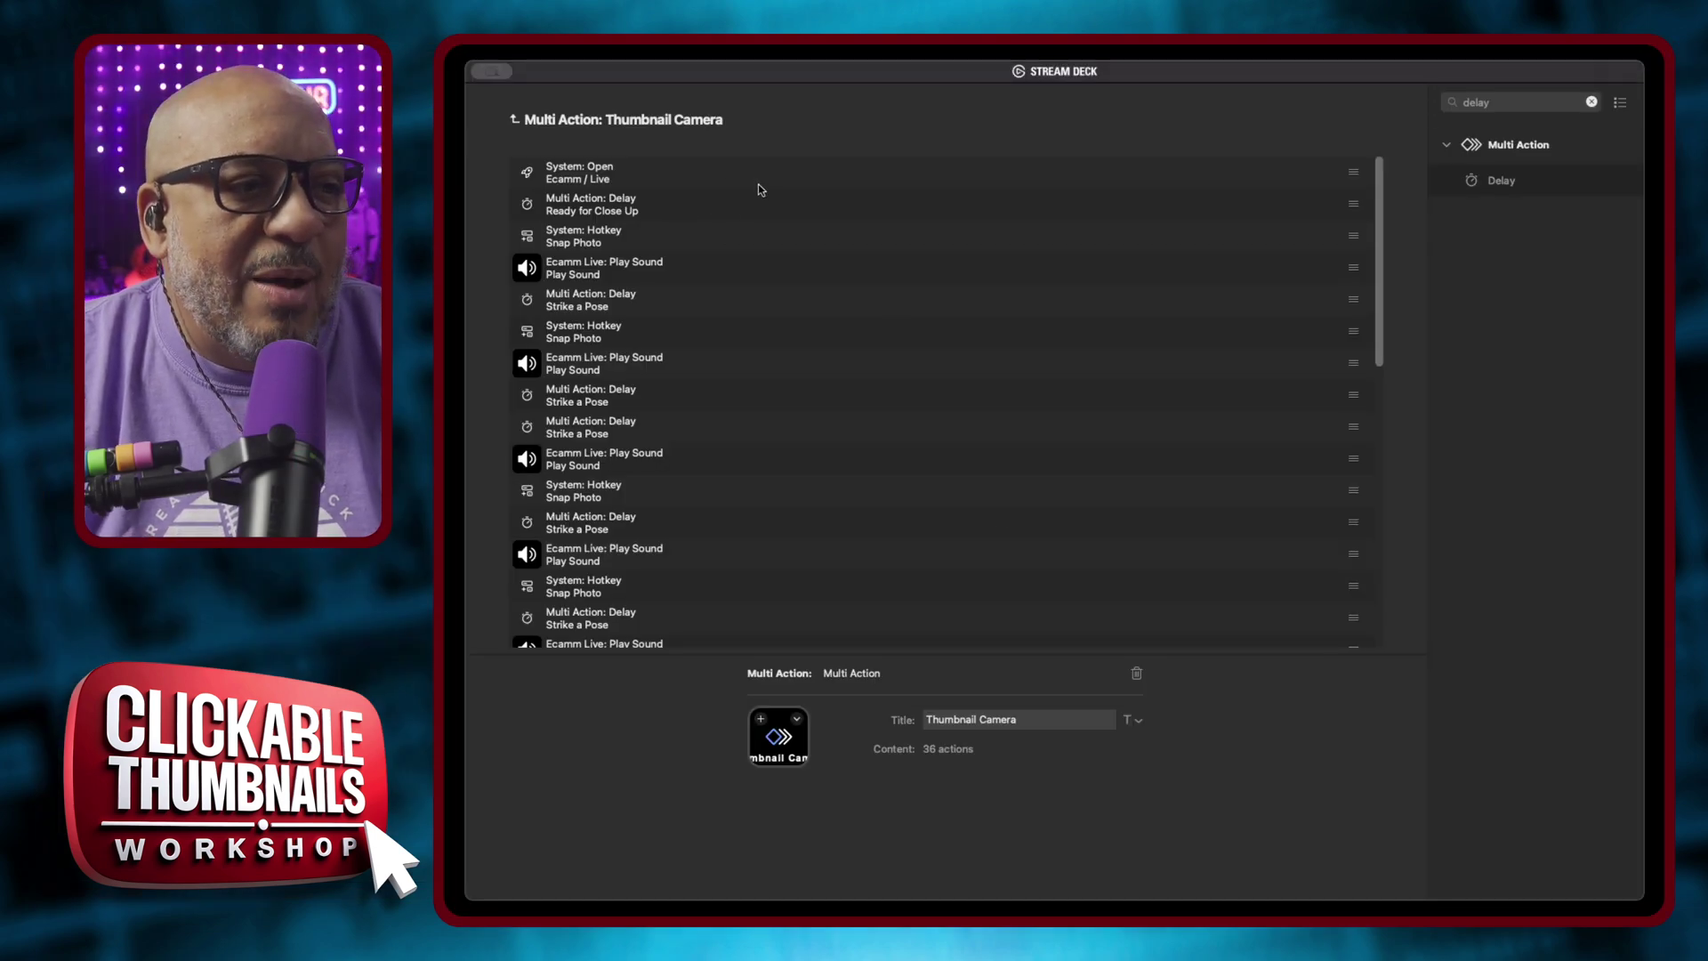
pyautogui.scroll(-10, 835, 484)
pyautogui.scroll(10, 835, 484)
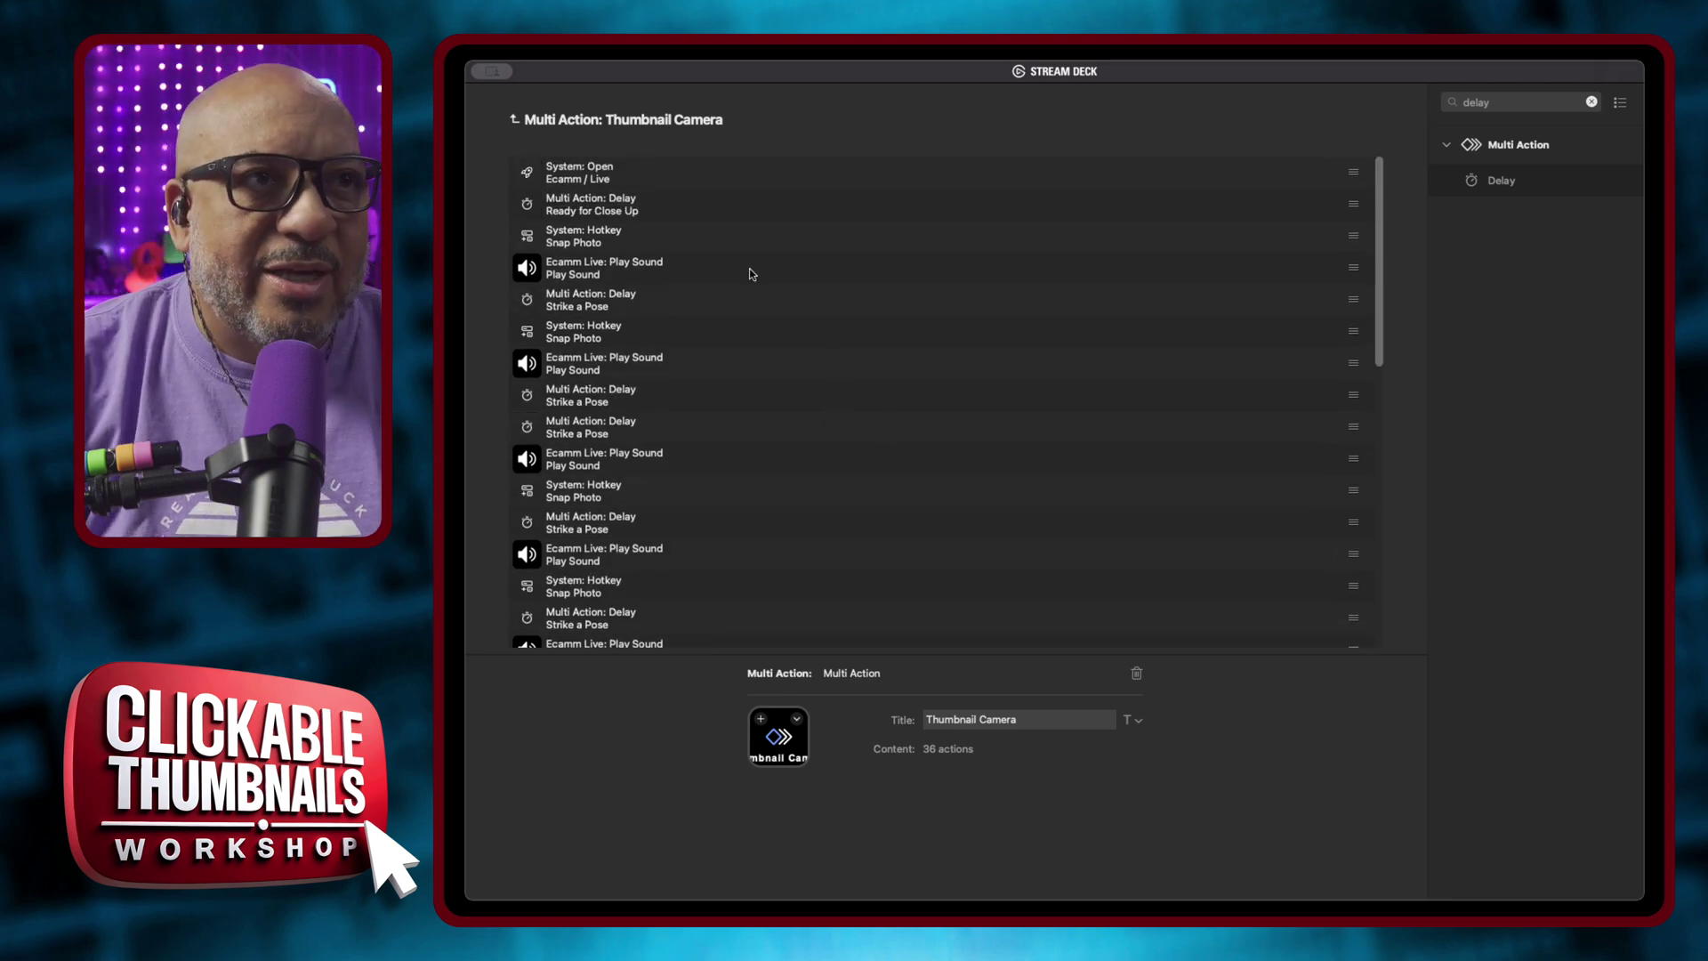
pyautogui.click(513, 121)
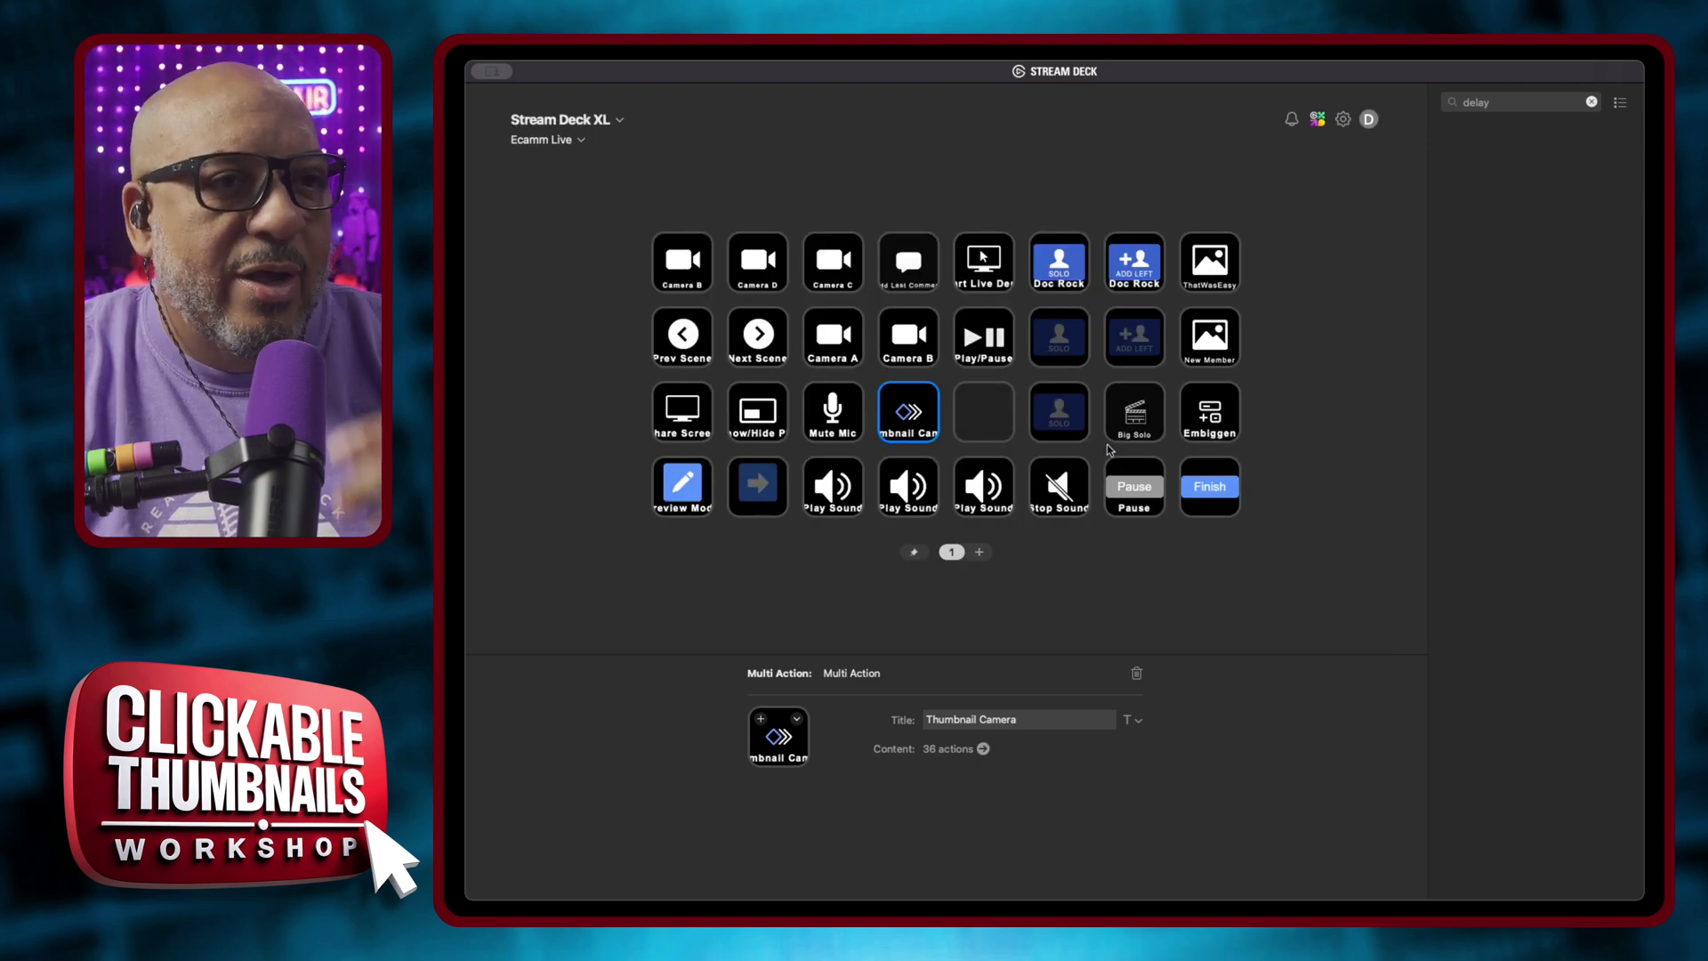
pyautogui.click(1592, 102)
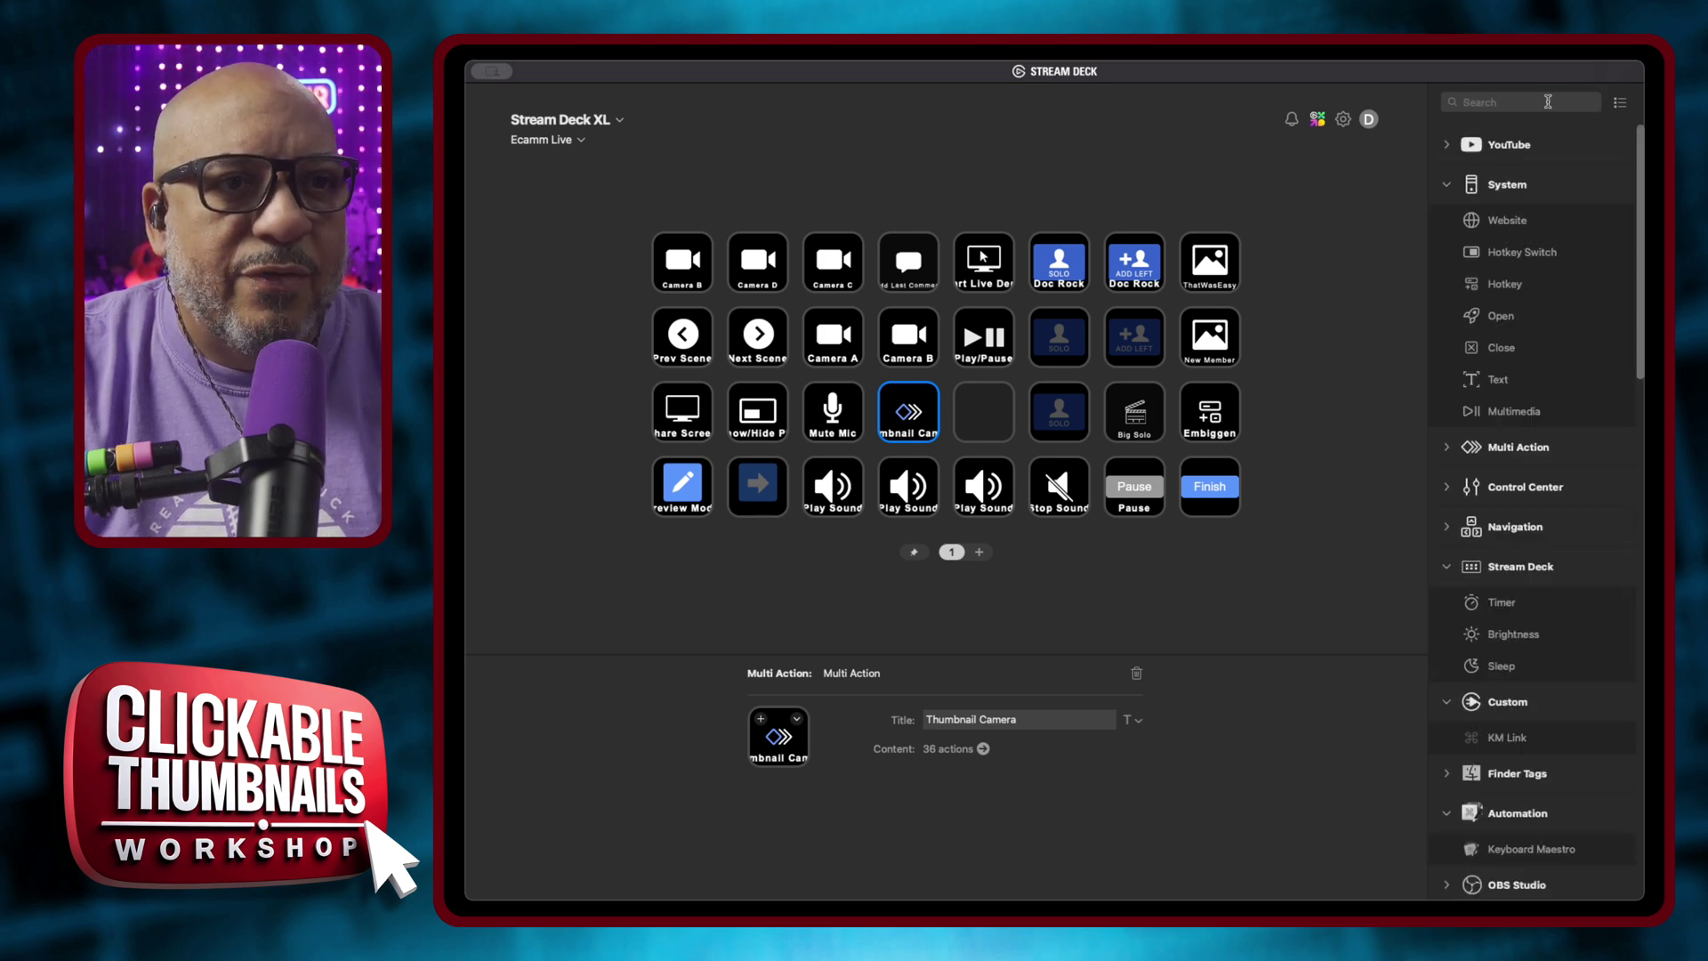
pyautogui.click(1546, 101)
pyautogui.write('open')
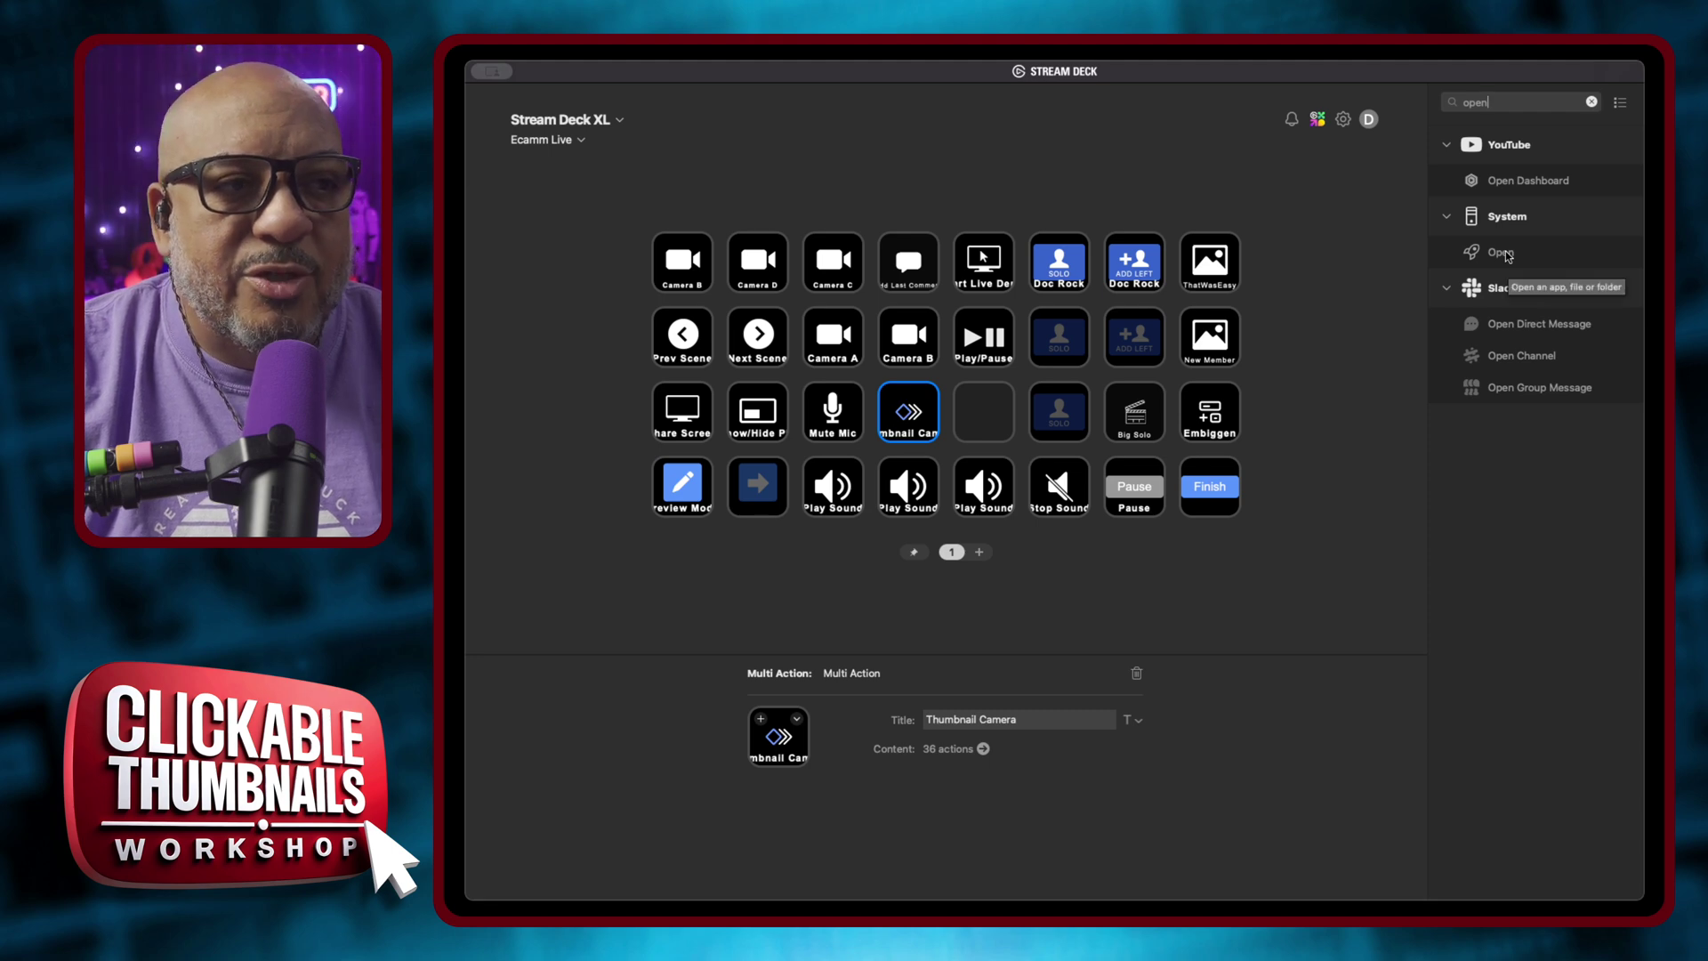
pyautogui.click(1592, 102)
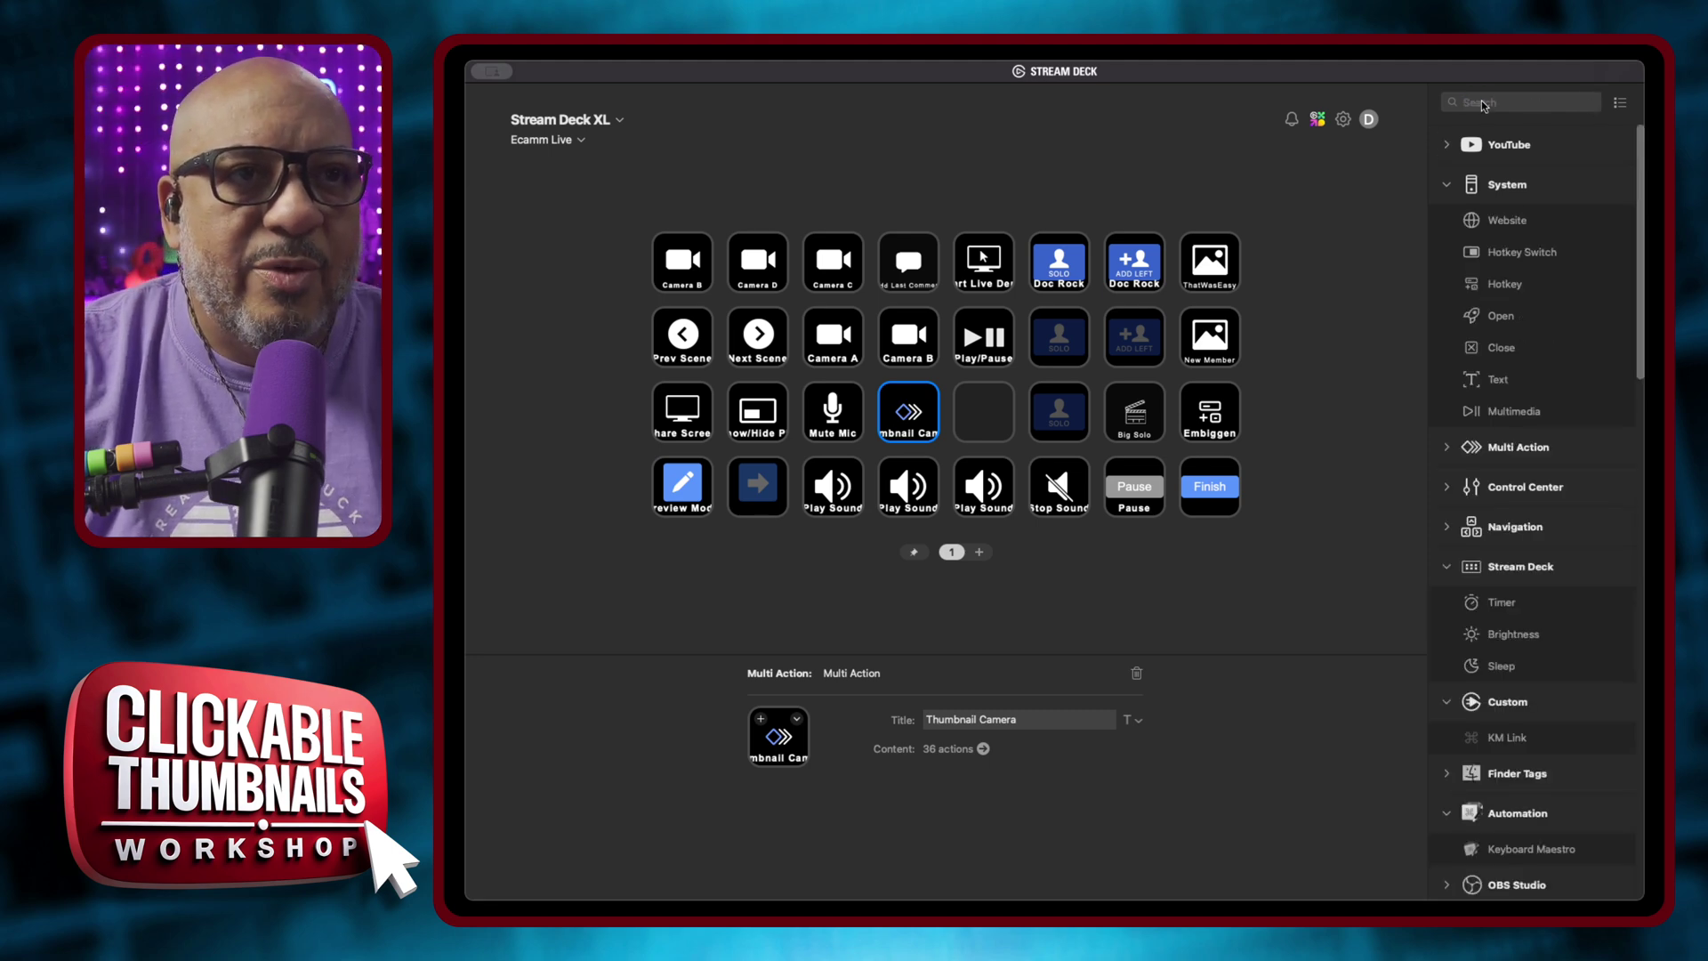
# Add a Multi Action to the empty key beside Thumbnail Camera and title it Photo Session.
pyautogui.write('multi')
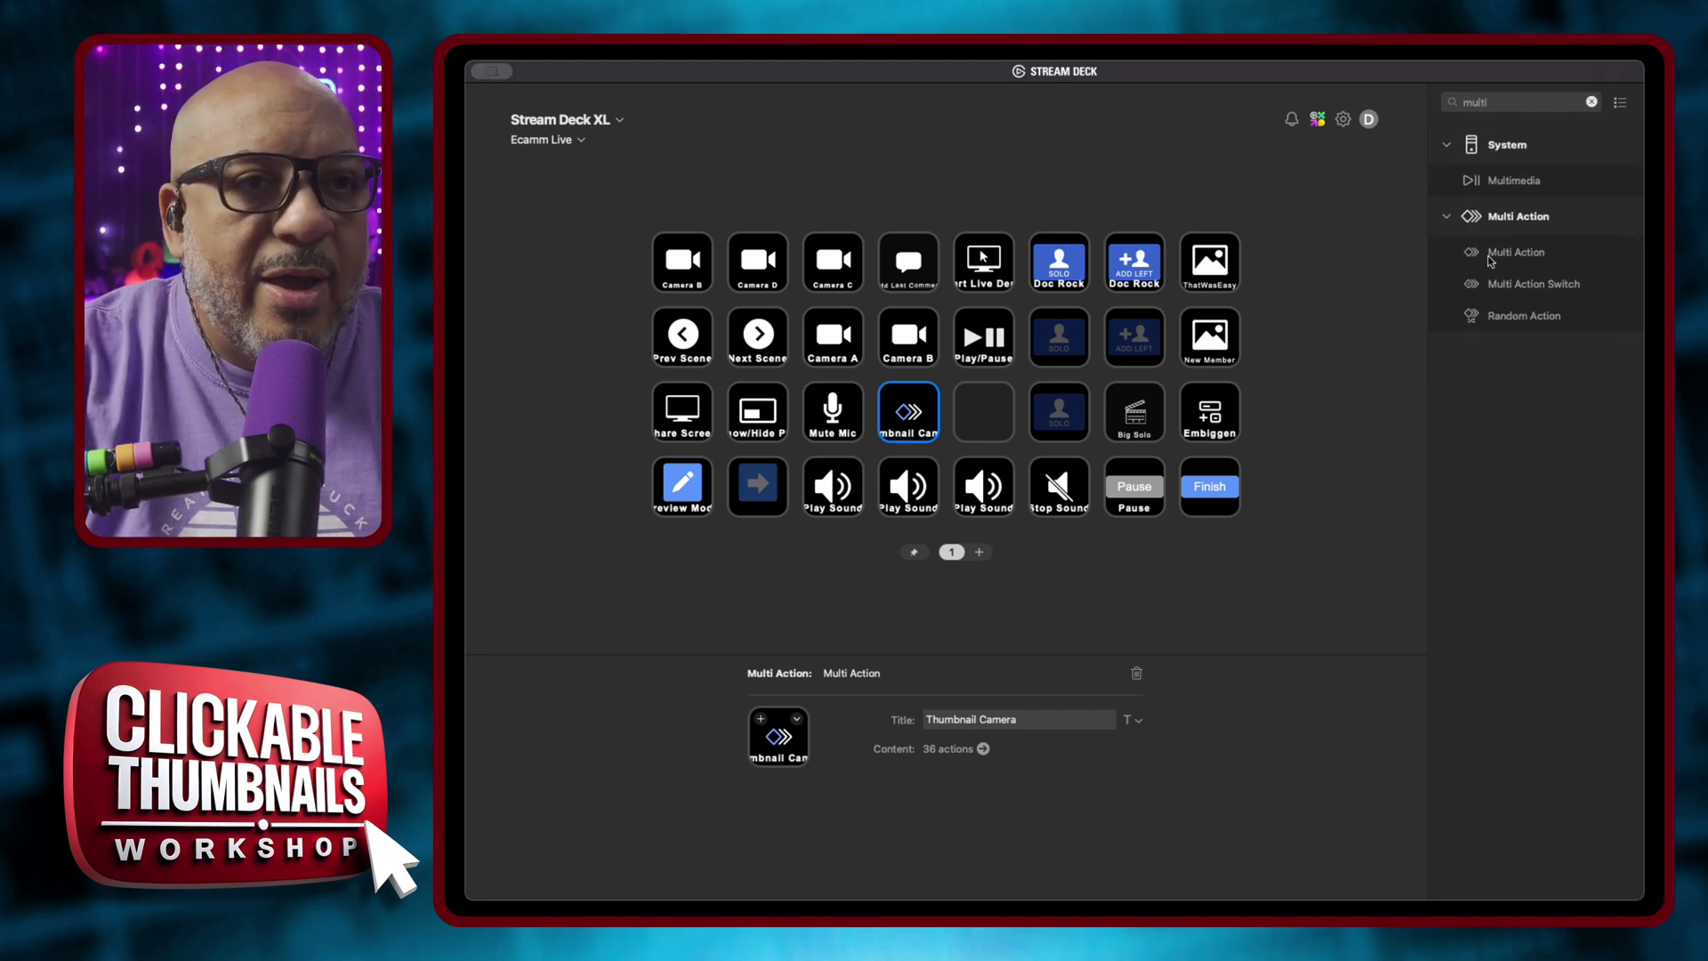
pyautogui.moveTo(1492, 258); pyautogui.dragTo(984, 410)
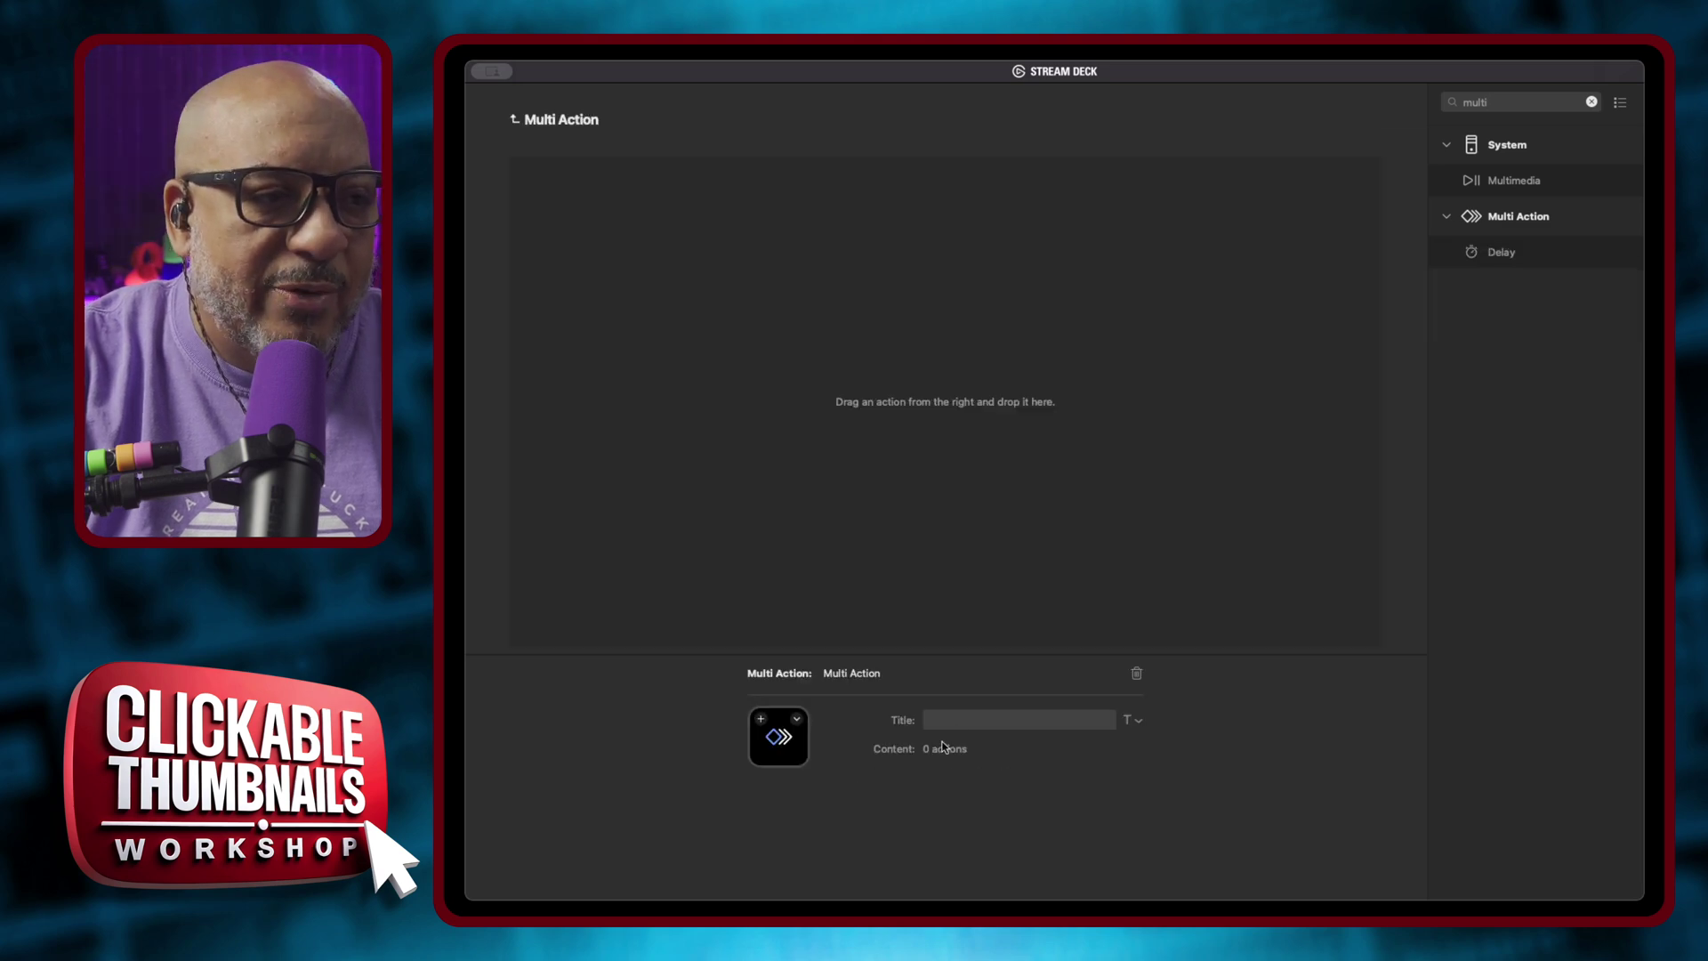
pyautogui.write('P')
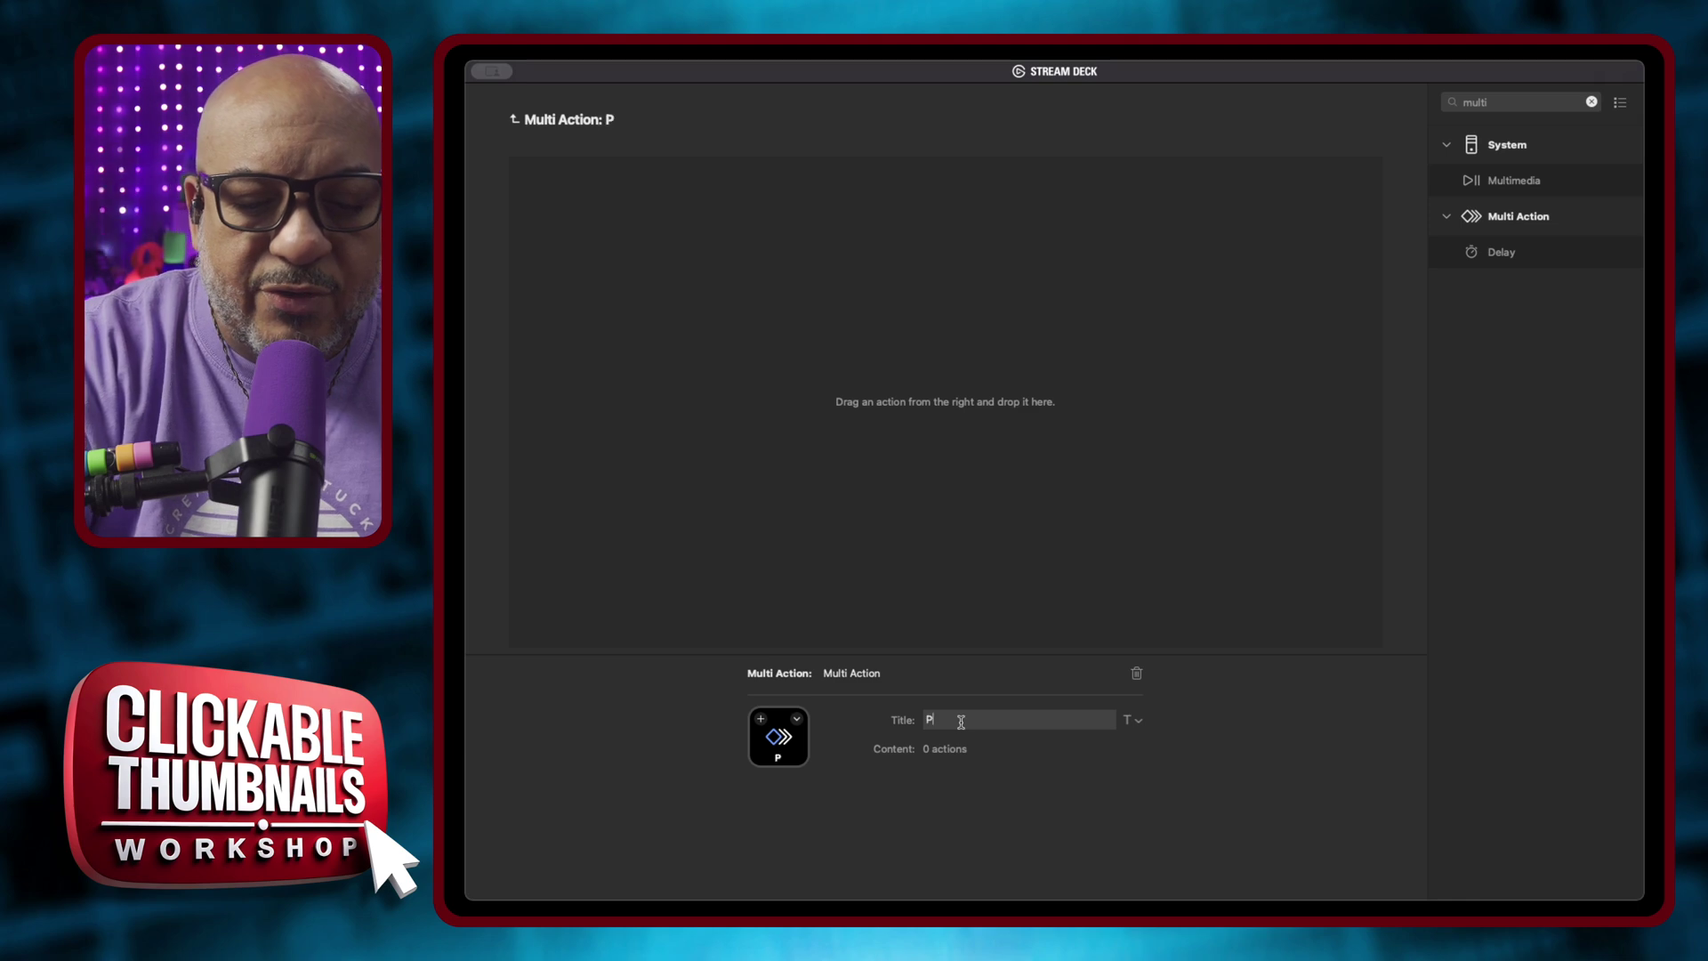
pyautogui.write('hoto Session')
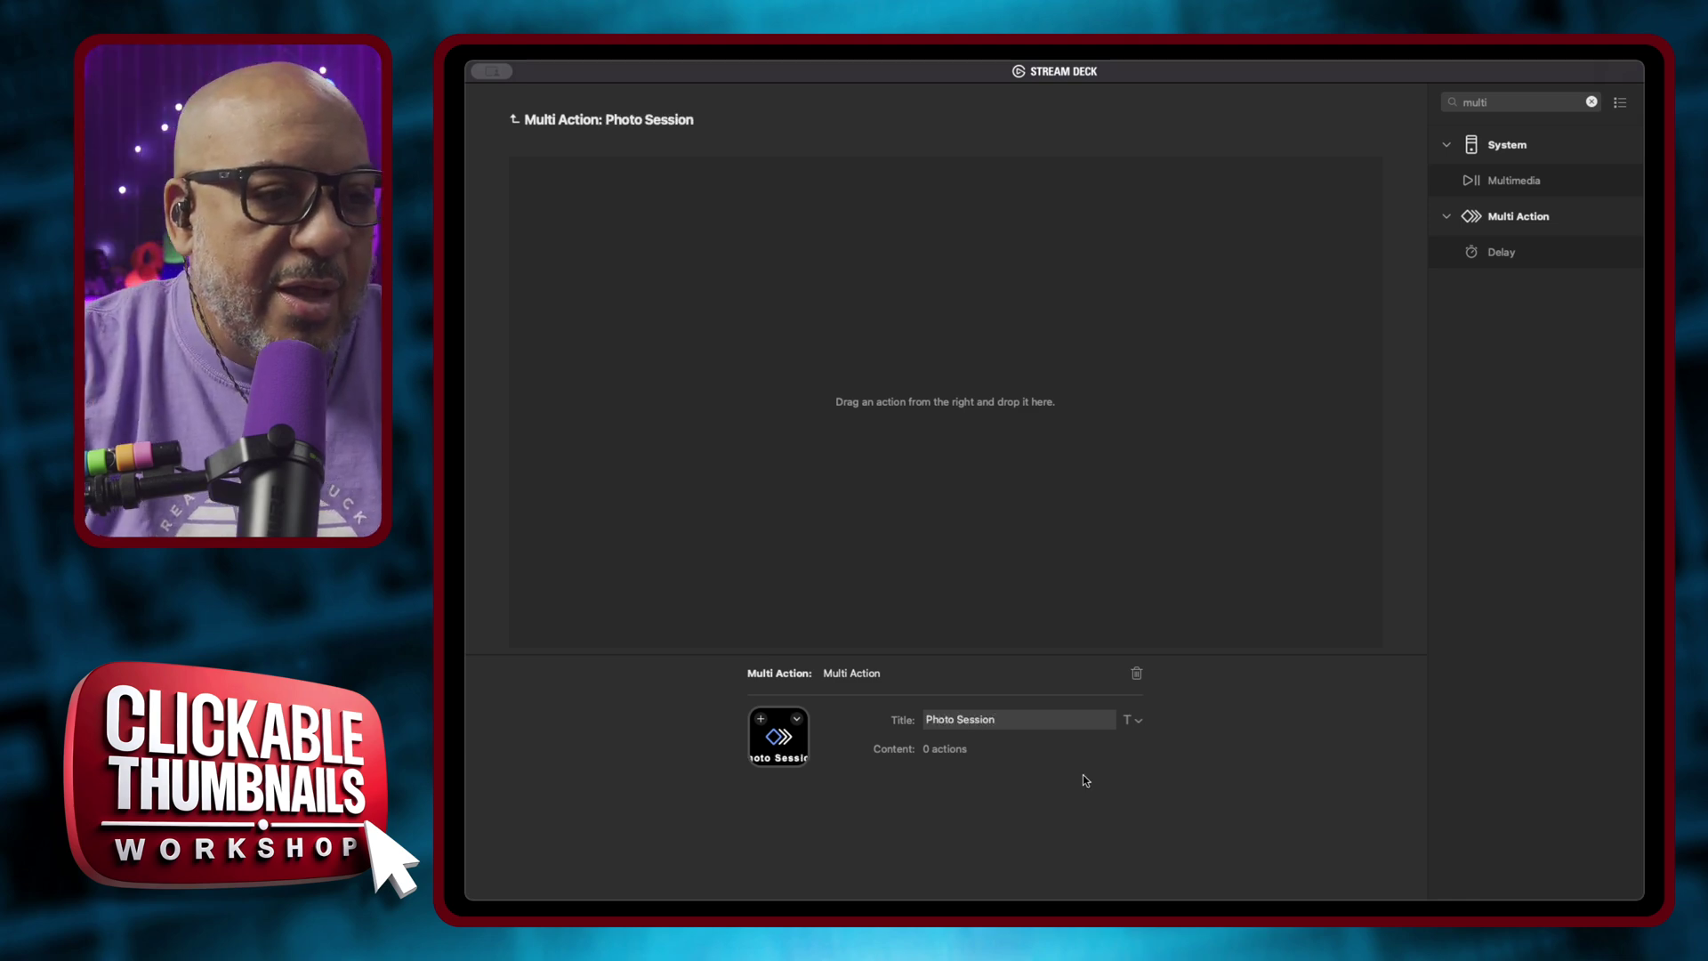
# Find the System Open action and add it as the first action of the Photo Session multi action.
pyautogui.click(1592, 103)
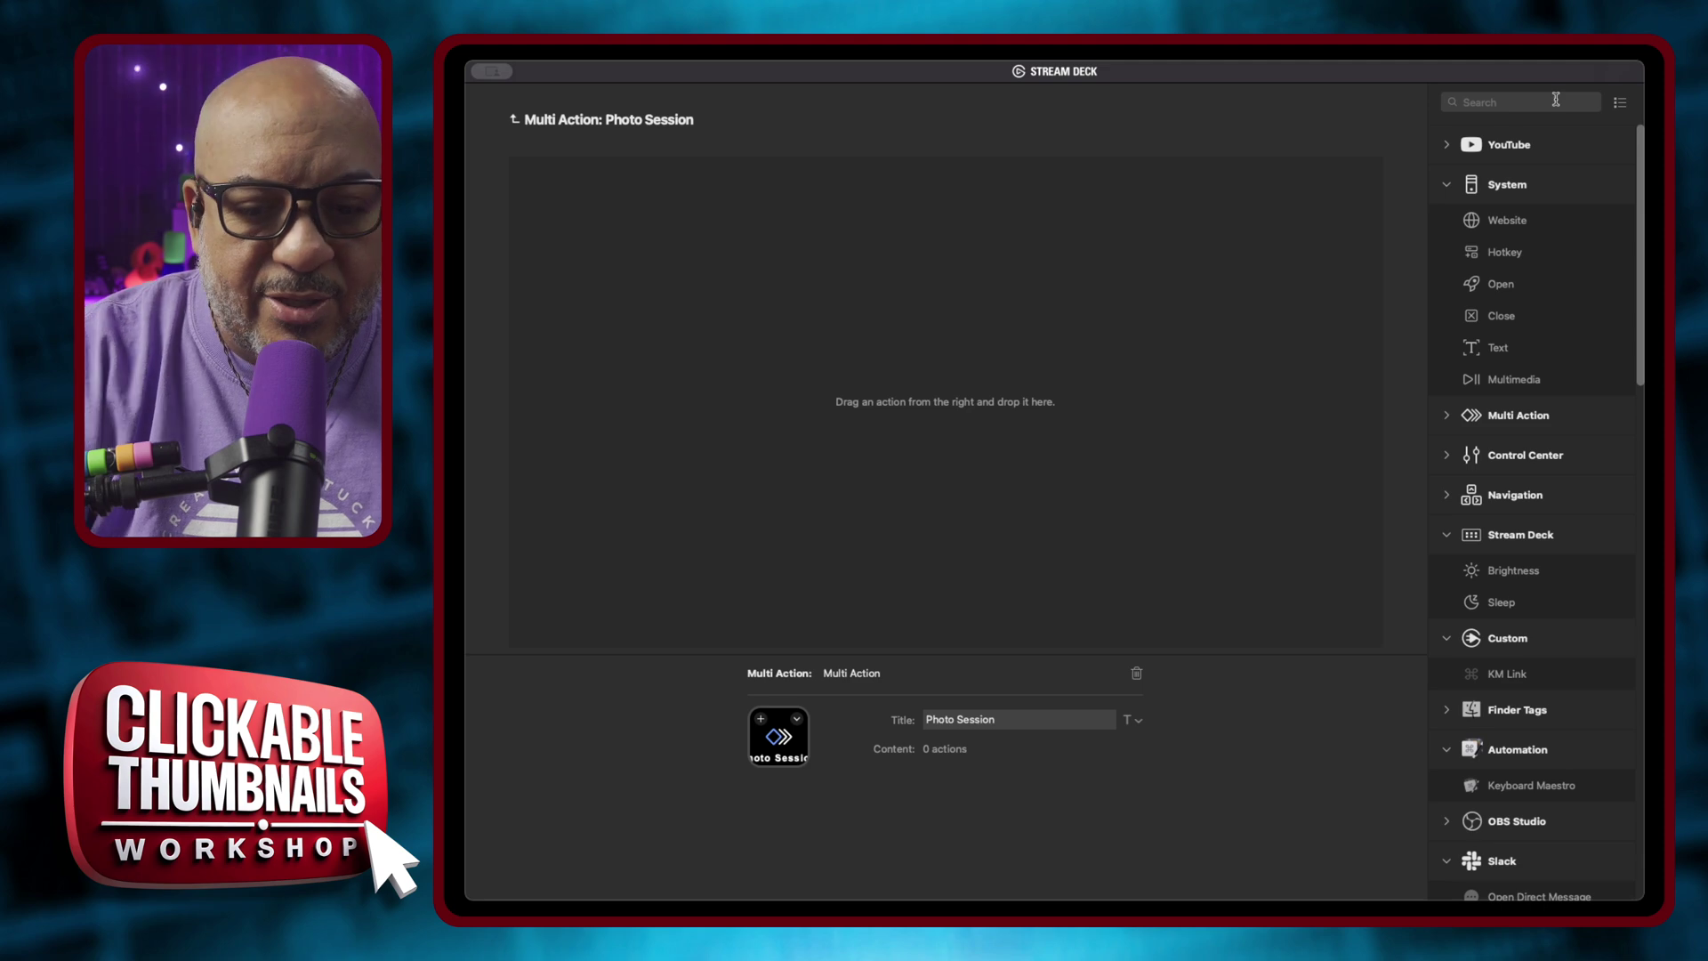
pyautogui.write('op')
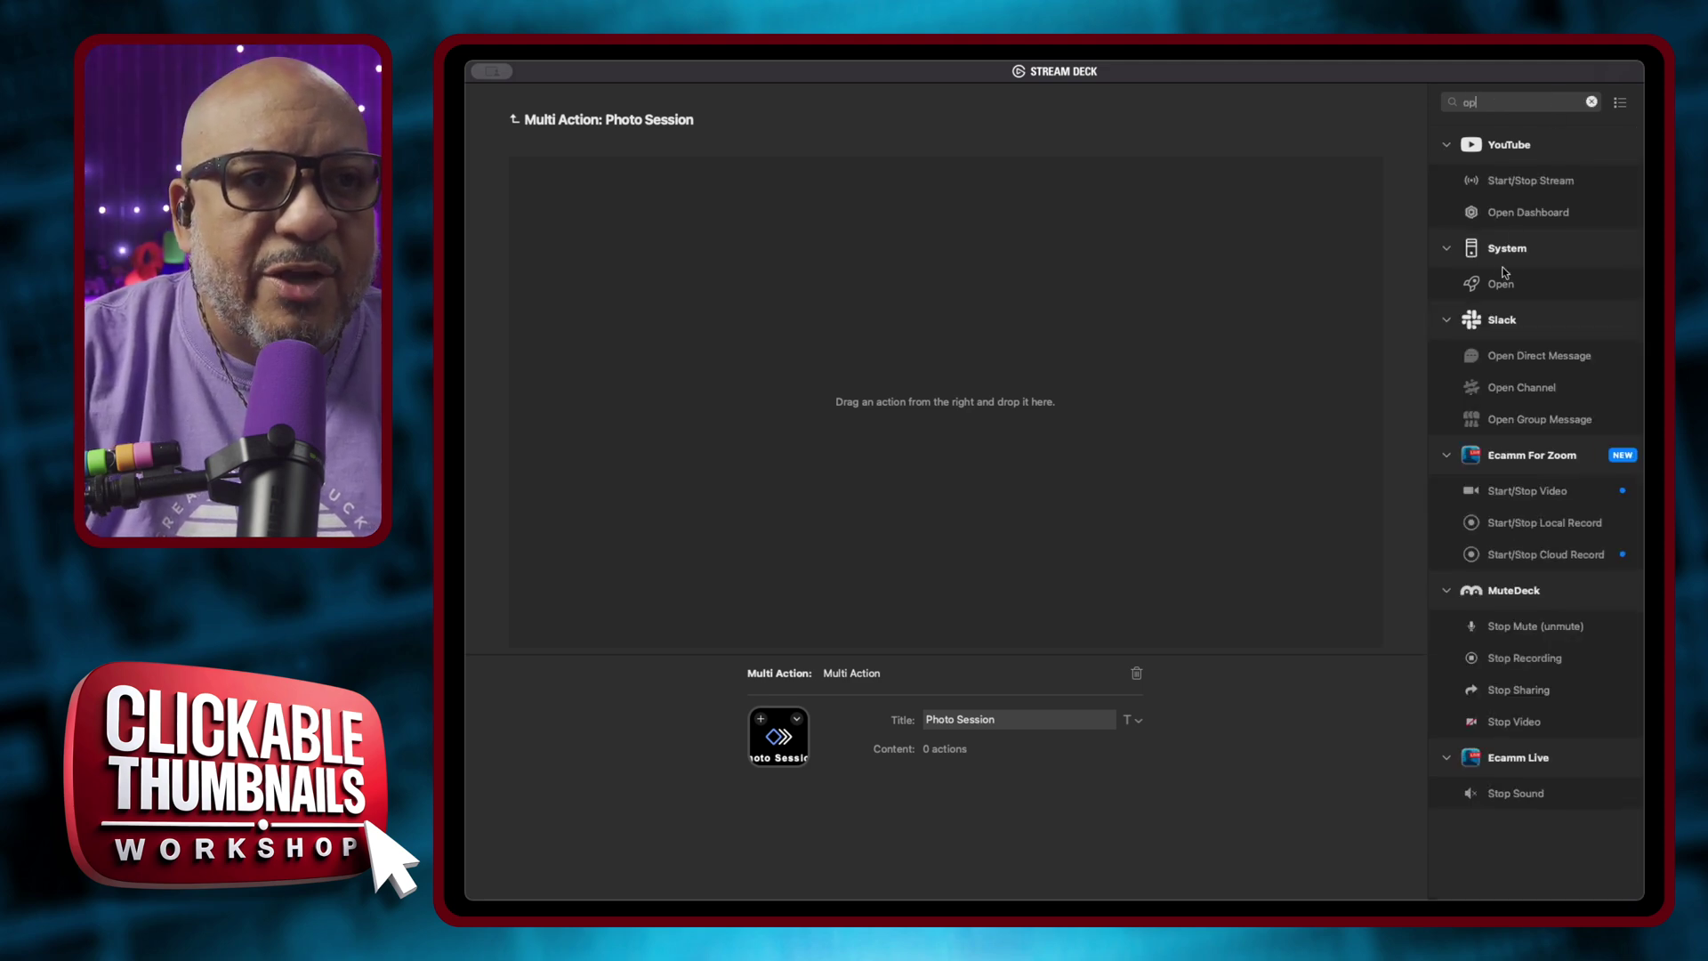
pyautogui.moveTo(1500, 285); pyautogui.dragTo(1057, 238)
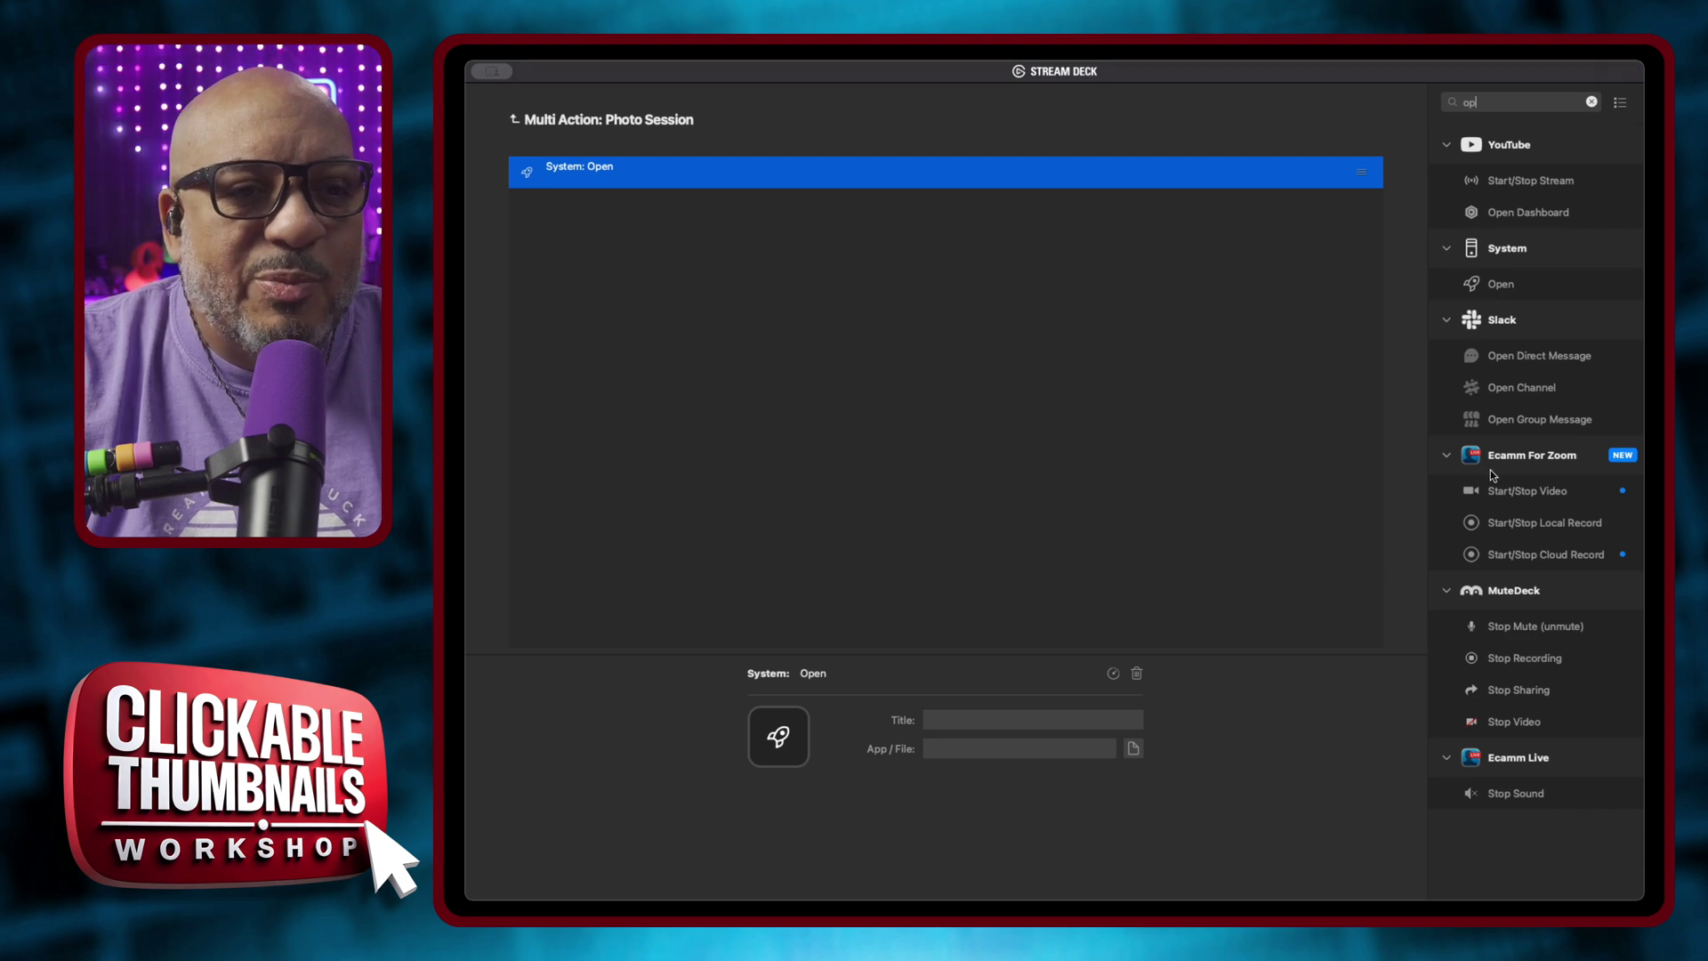
# Add an Ecamm Live Play Sound action after Open, using 5 sec countdown.mov, and title it Count Down.
pyautogui.click(1592, 102)
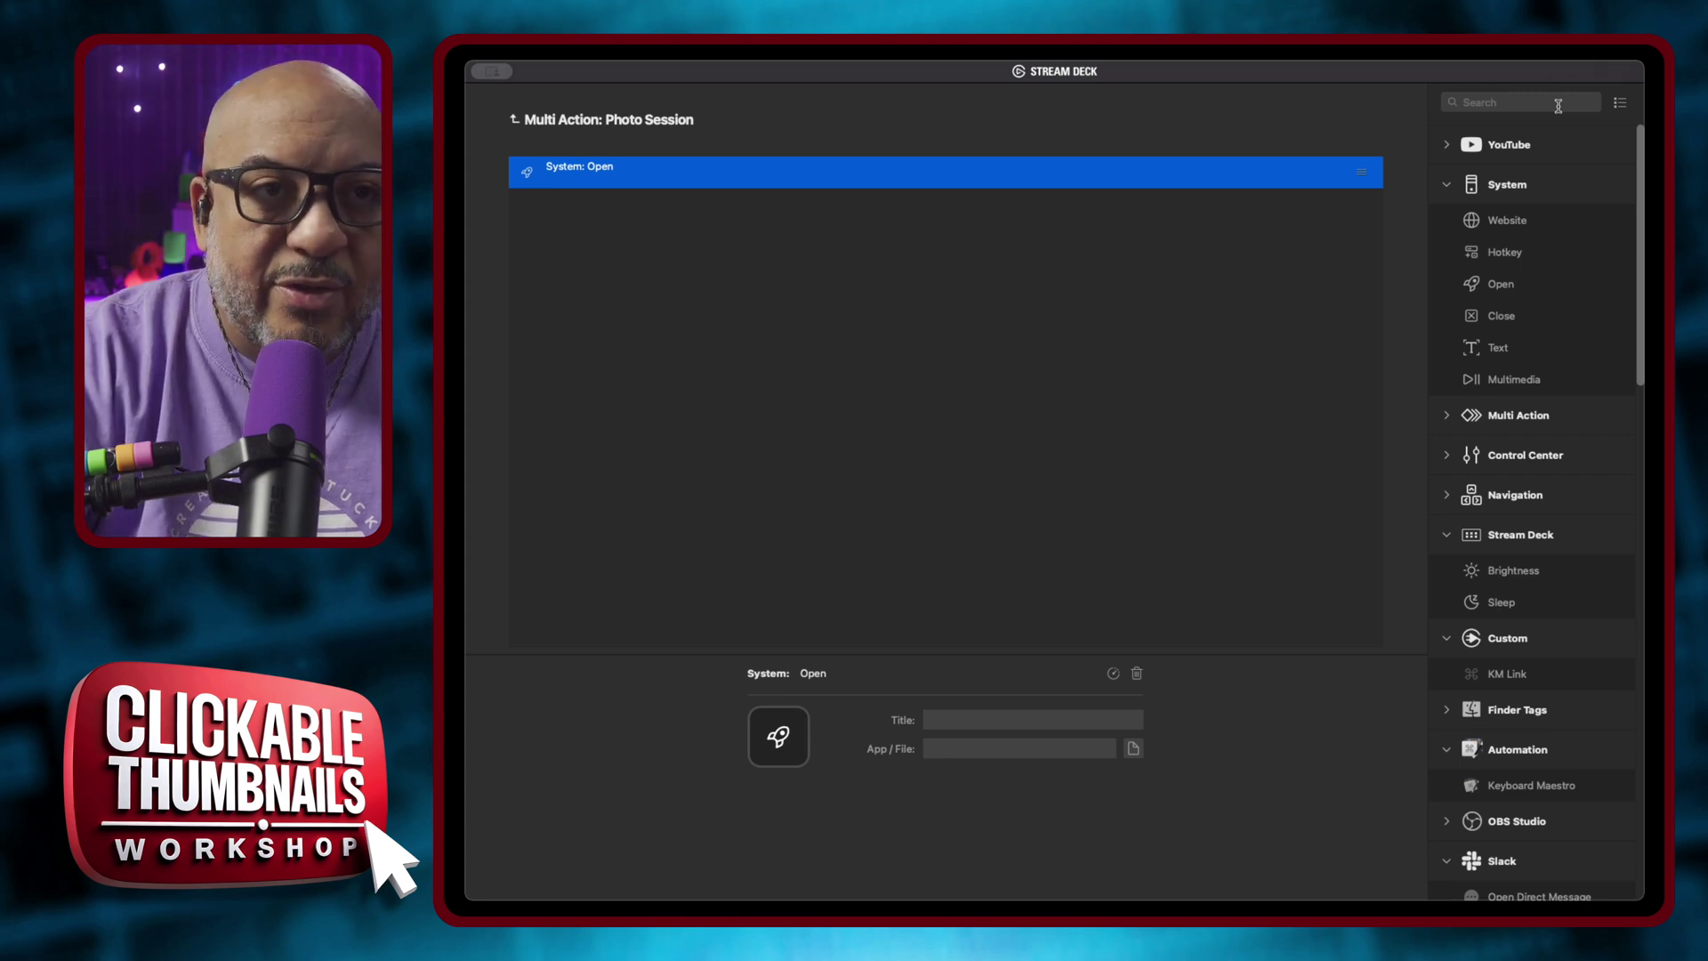
pyautogui.write('play')
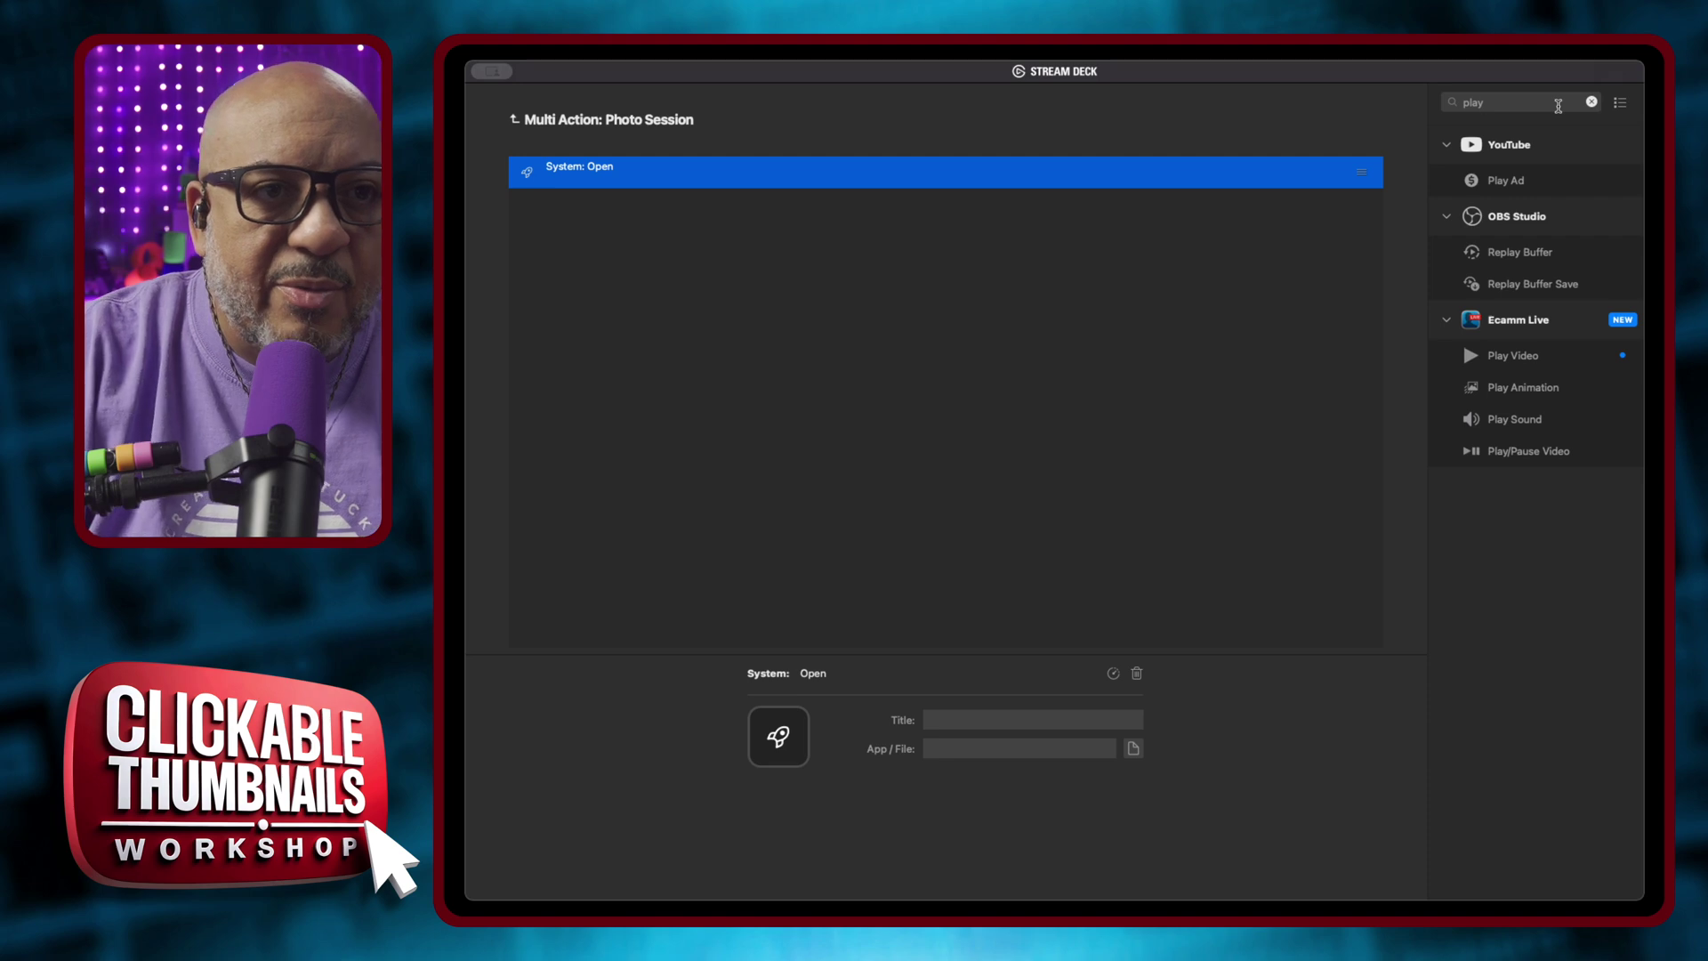
pyautogui.moveTo(1508, 420); pyautogui.dragTo(653, 224)
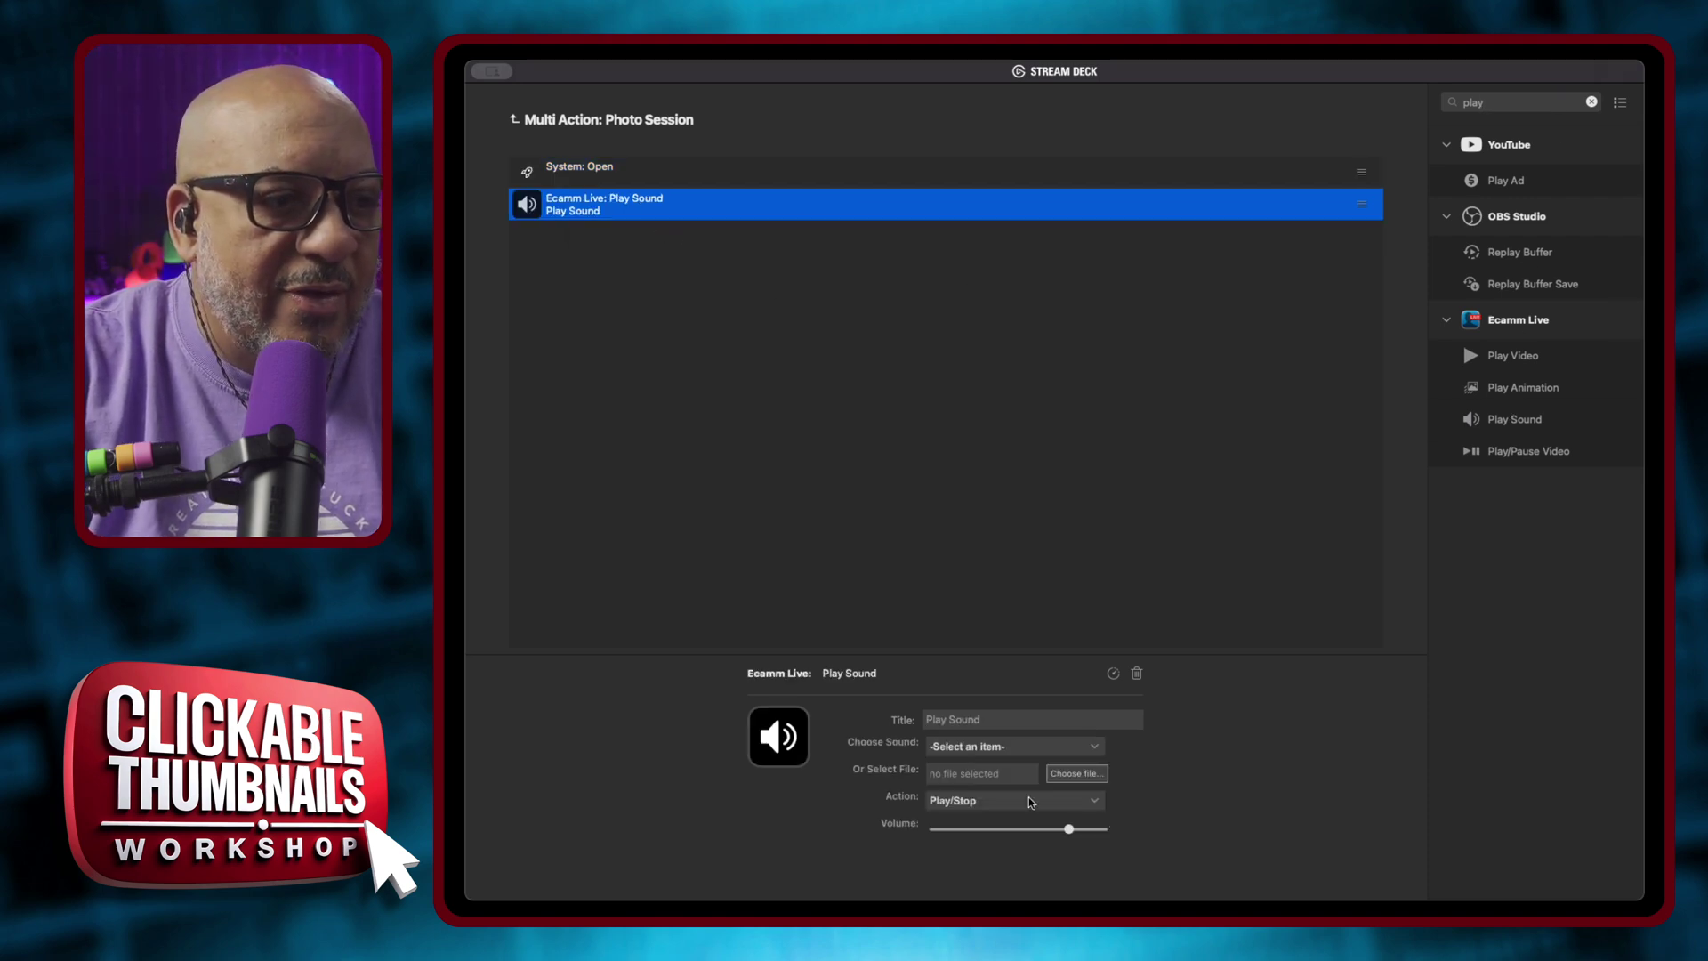
pyautogui.click(977, 747)
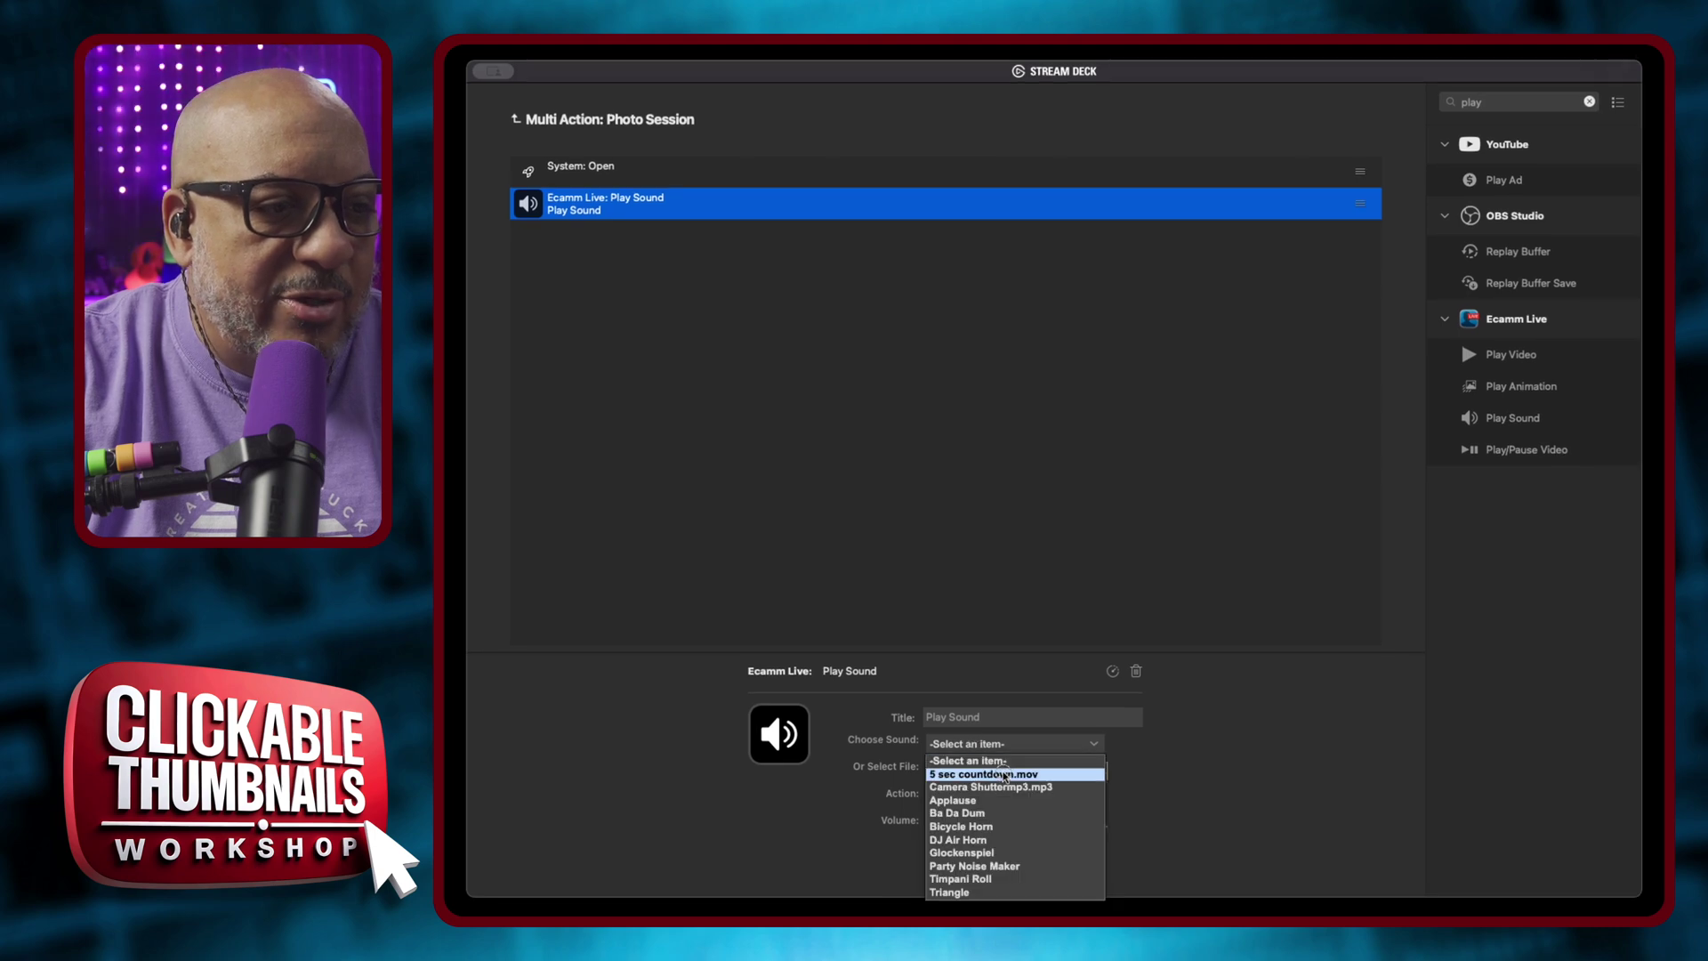
pyautogui.click(988, 761)
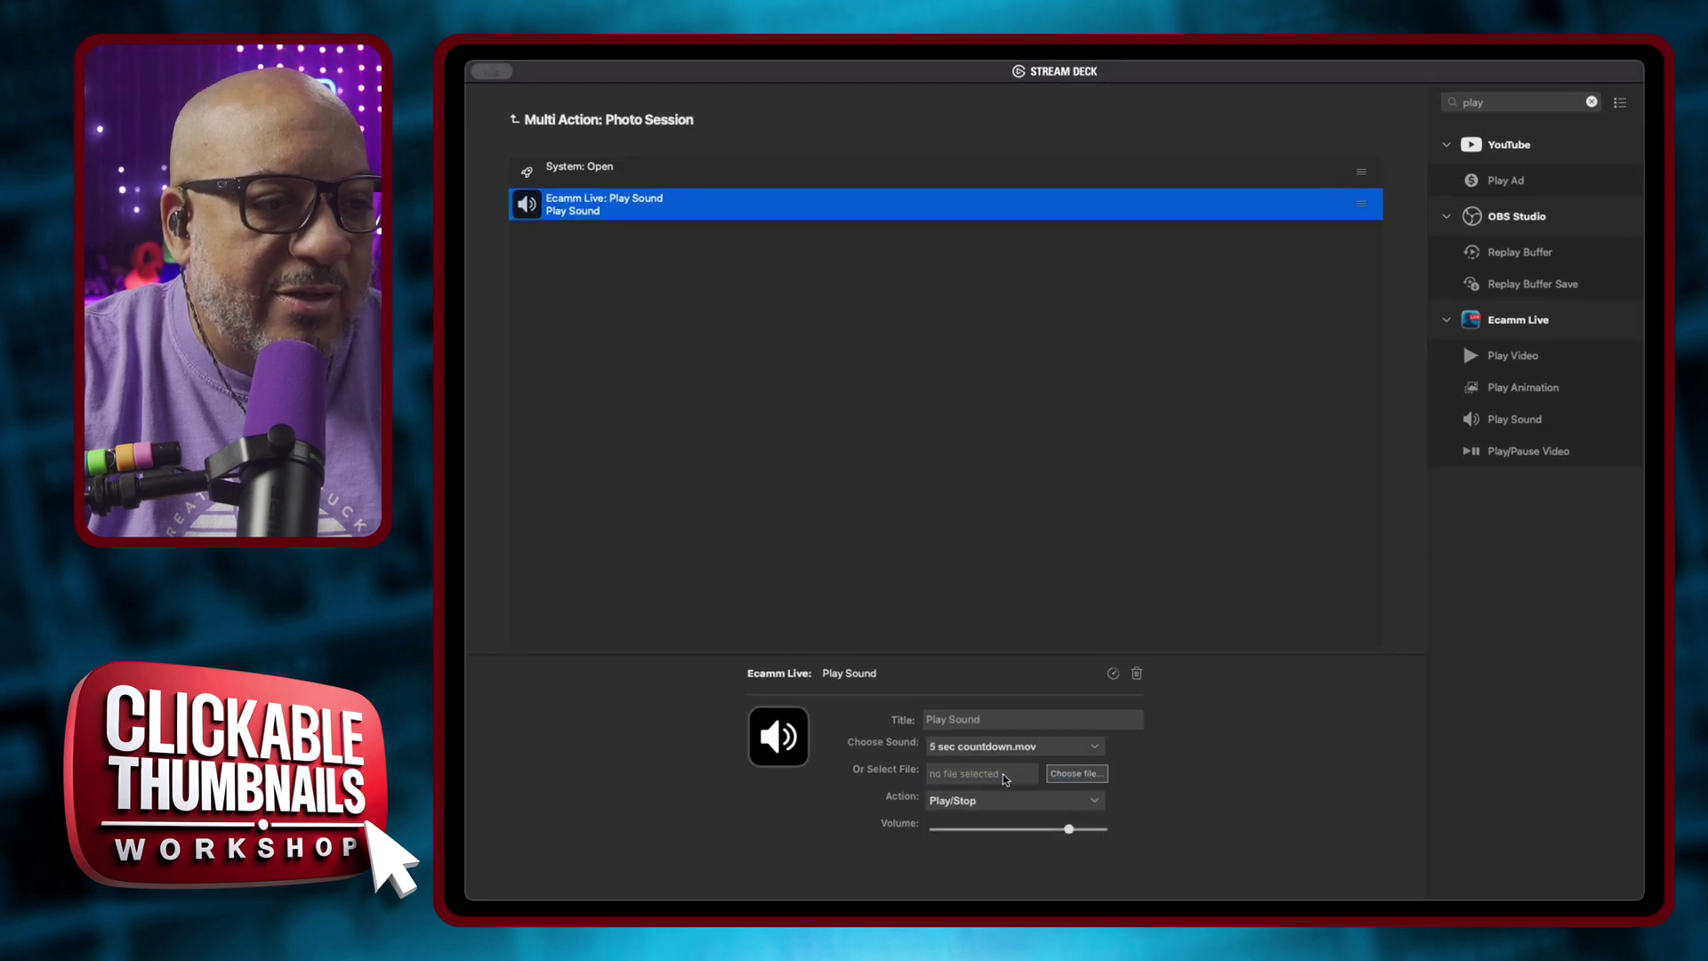
pyautogui.click(1111, 724)
pyautogui.write('Count Down')
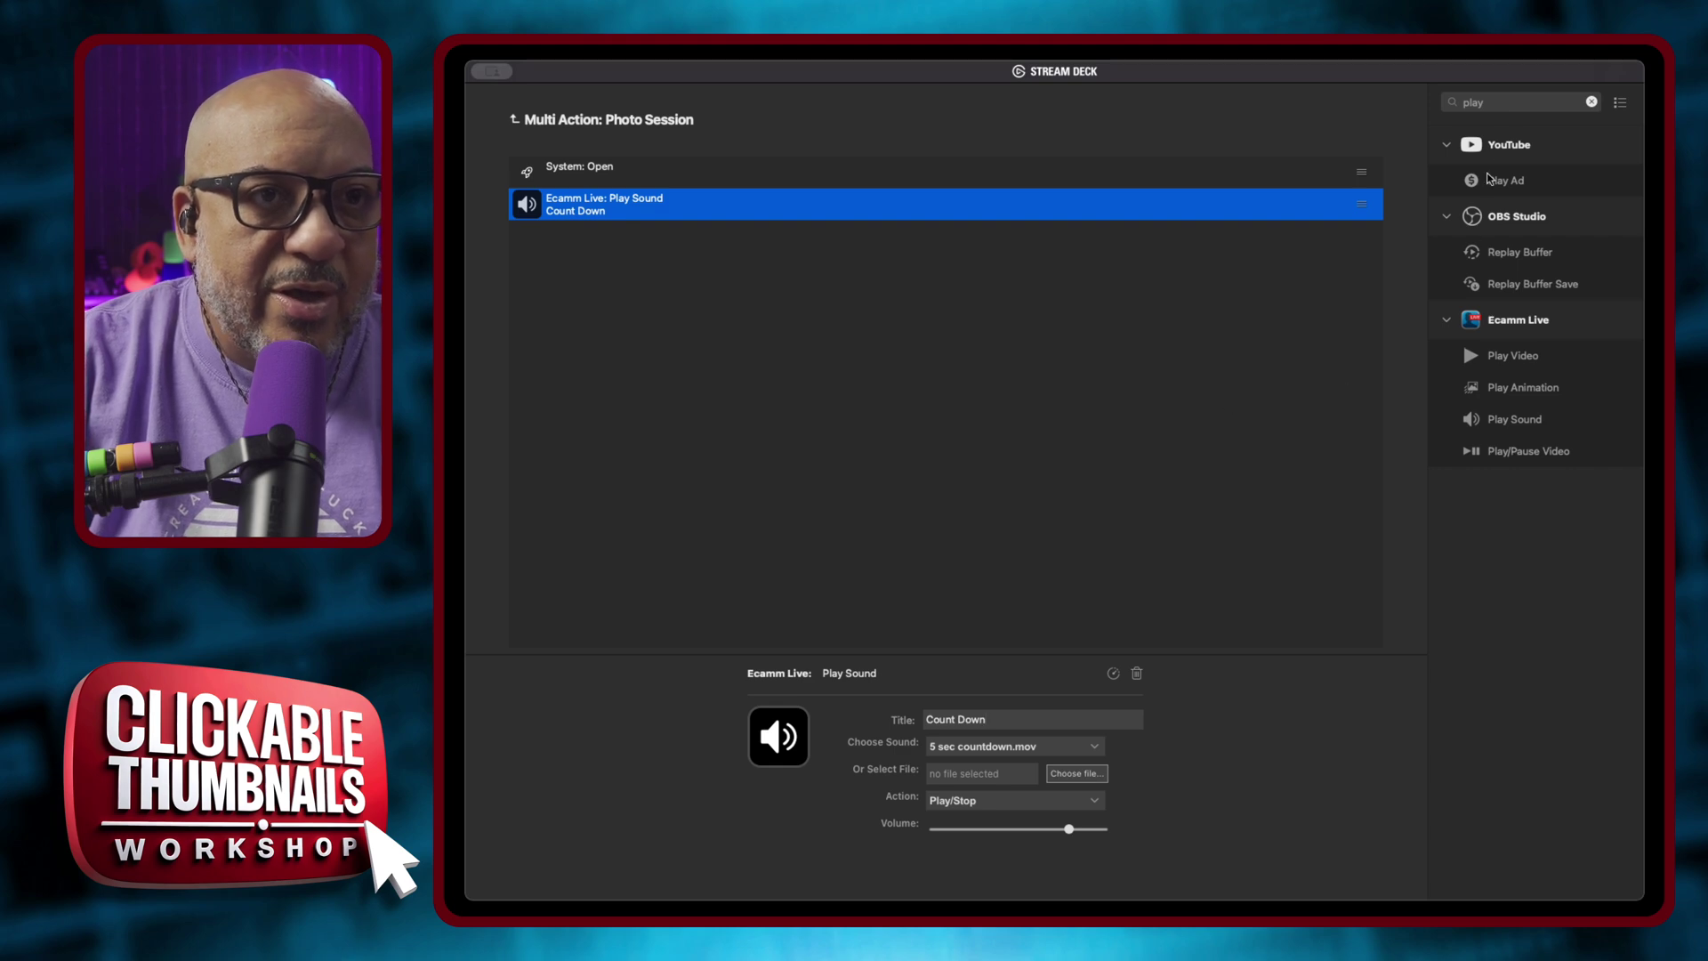
# Add a Delay action after the Count Down sound and set it to 5250 ms.
pyautogui.click(1592, 102)
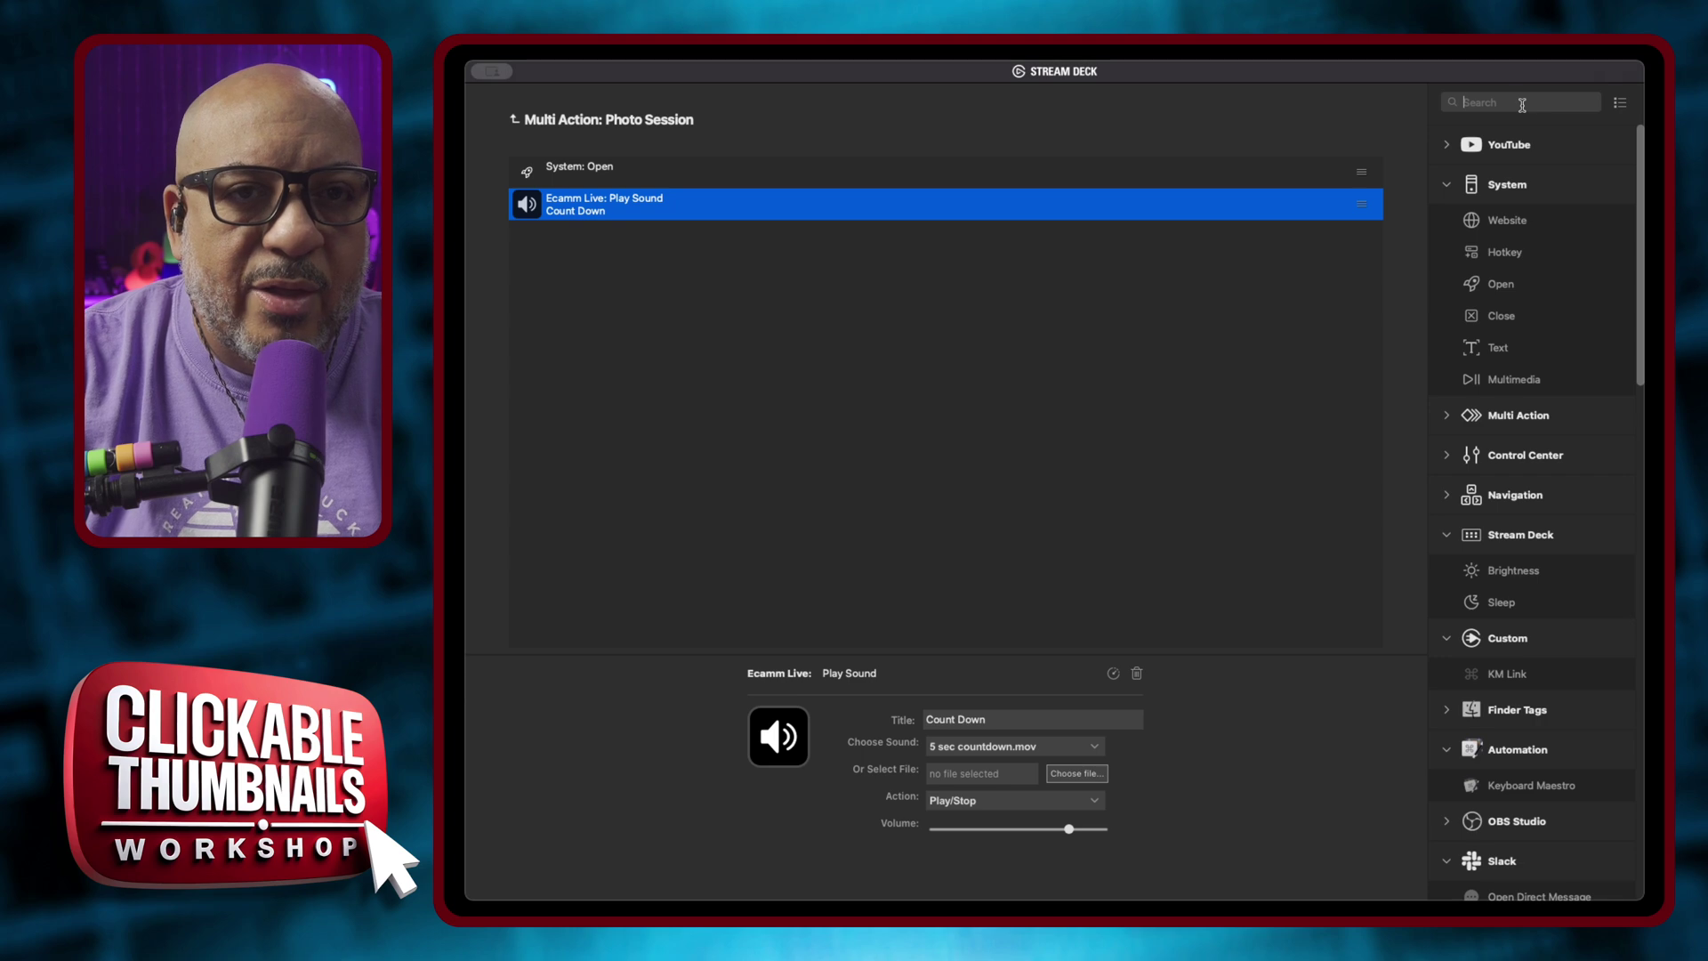
pyautogui.write('m')
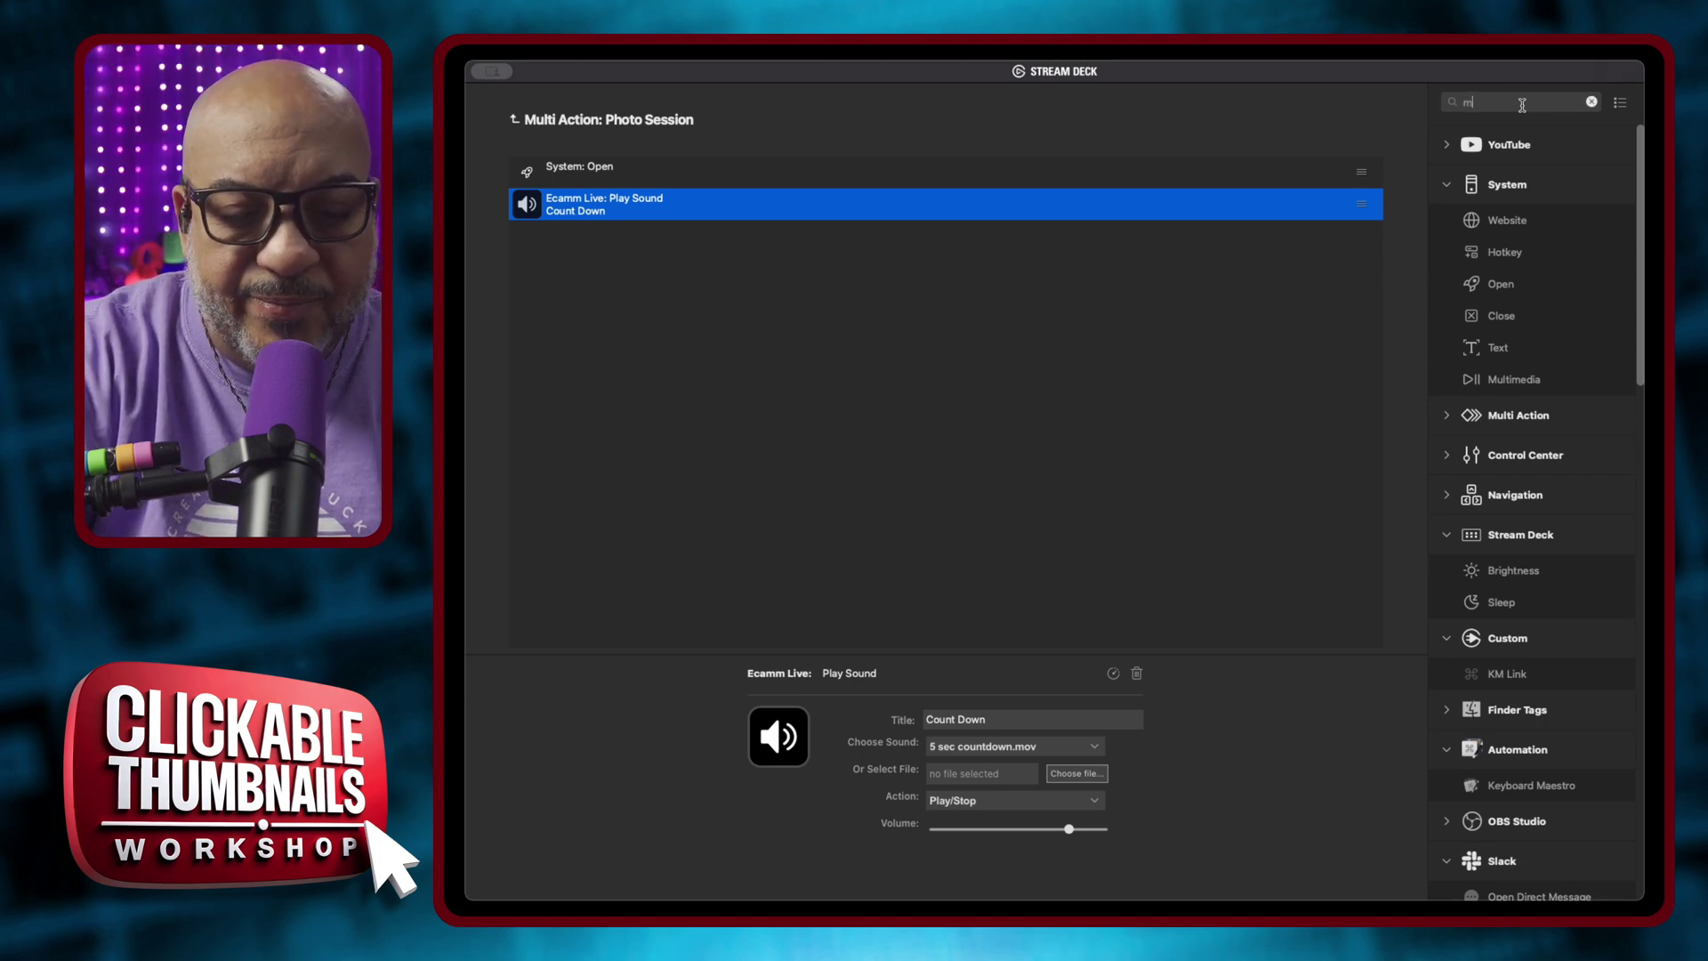
pyautogui.press('BackSpace')
pyautogui.write('de')
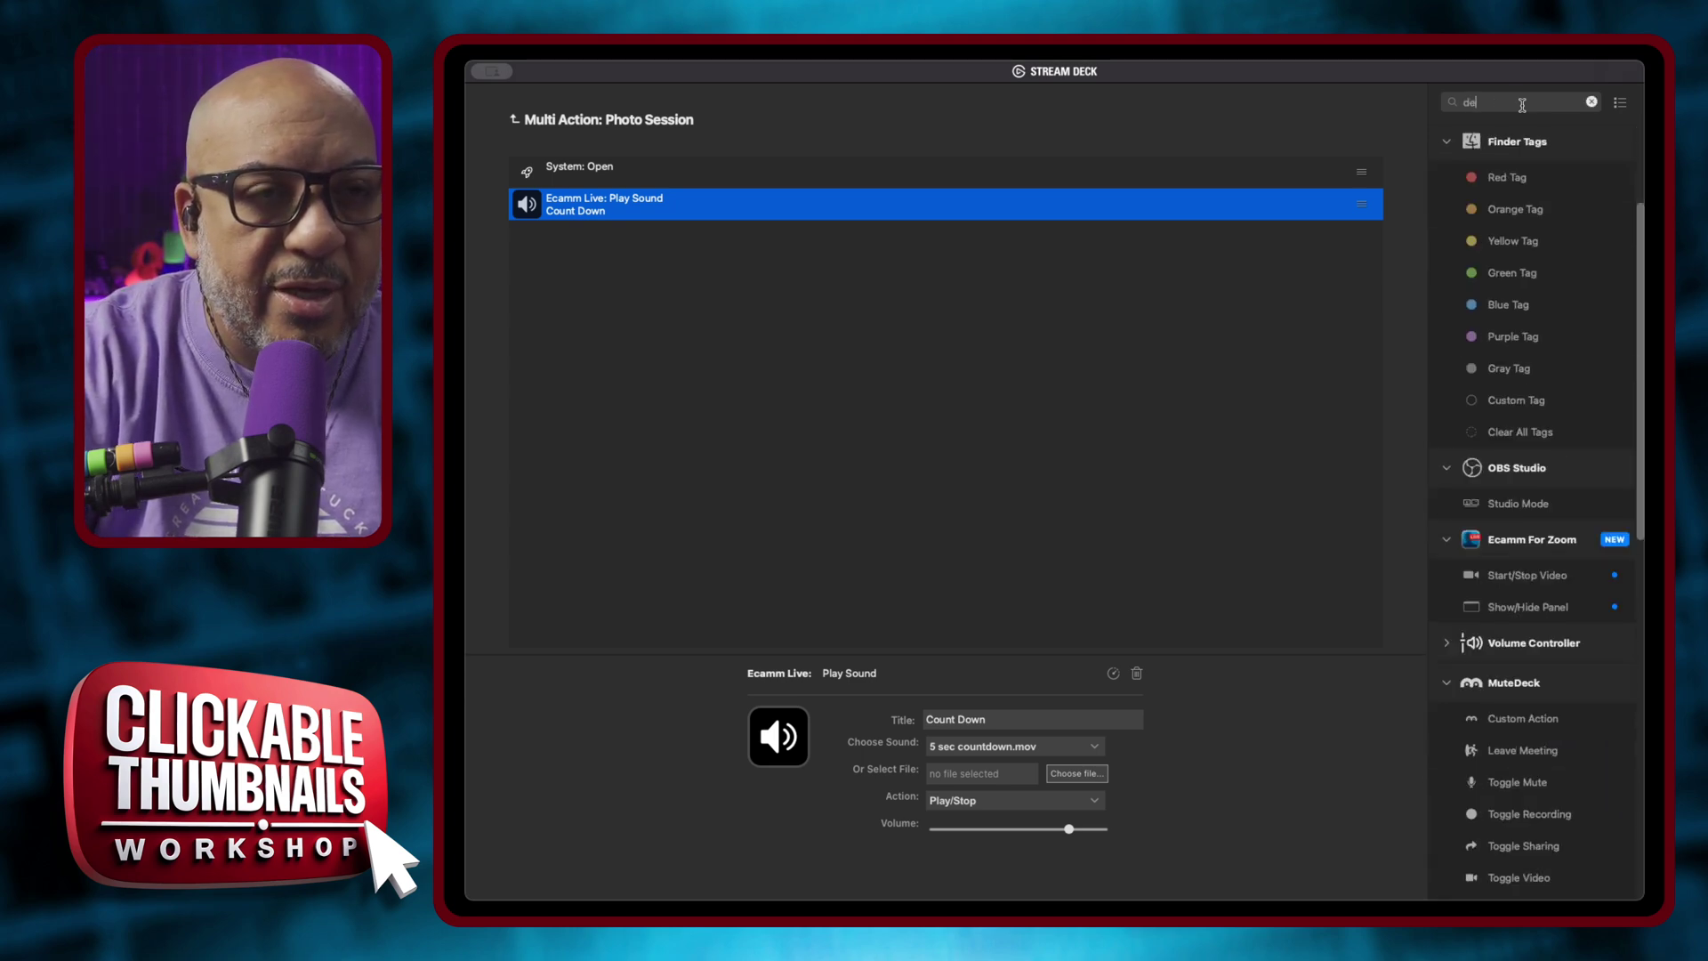
pyautogui.write('lay')
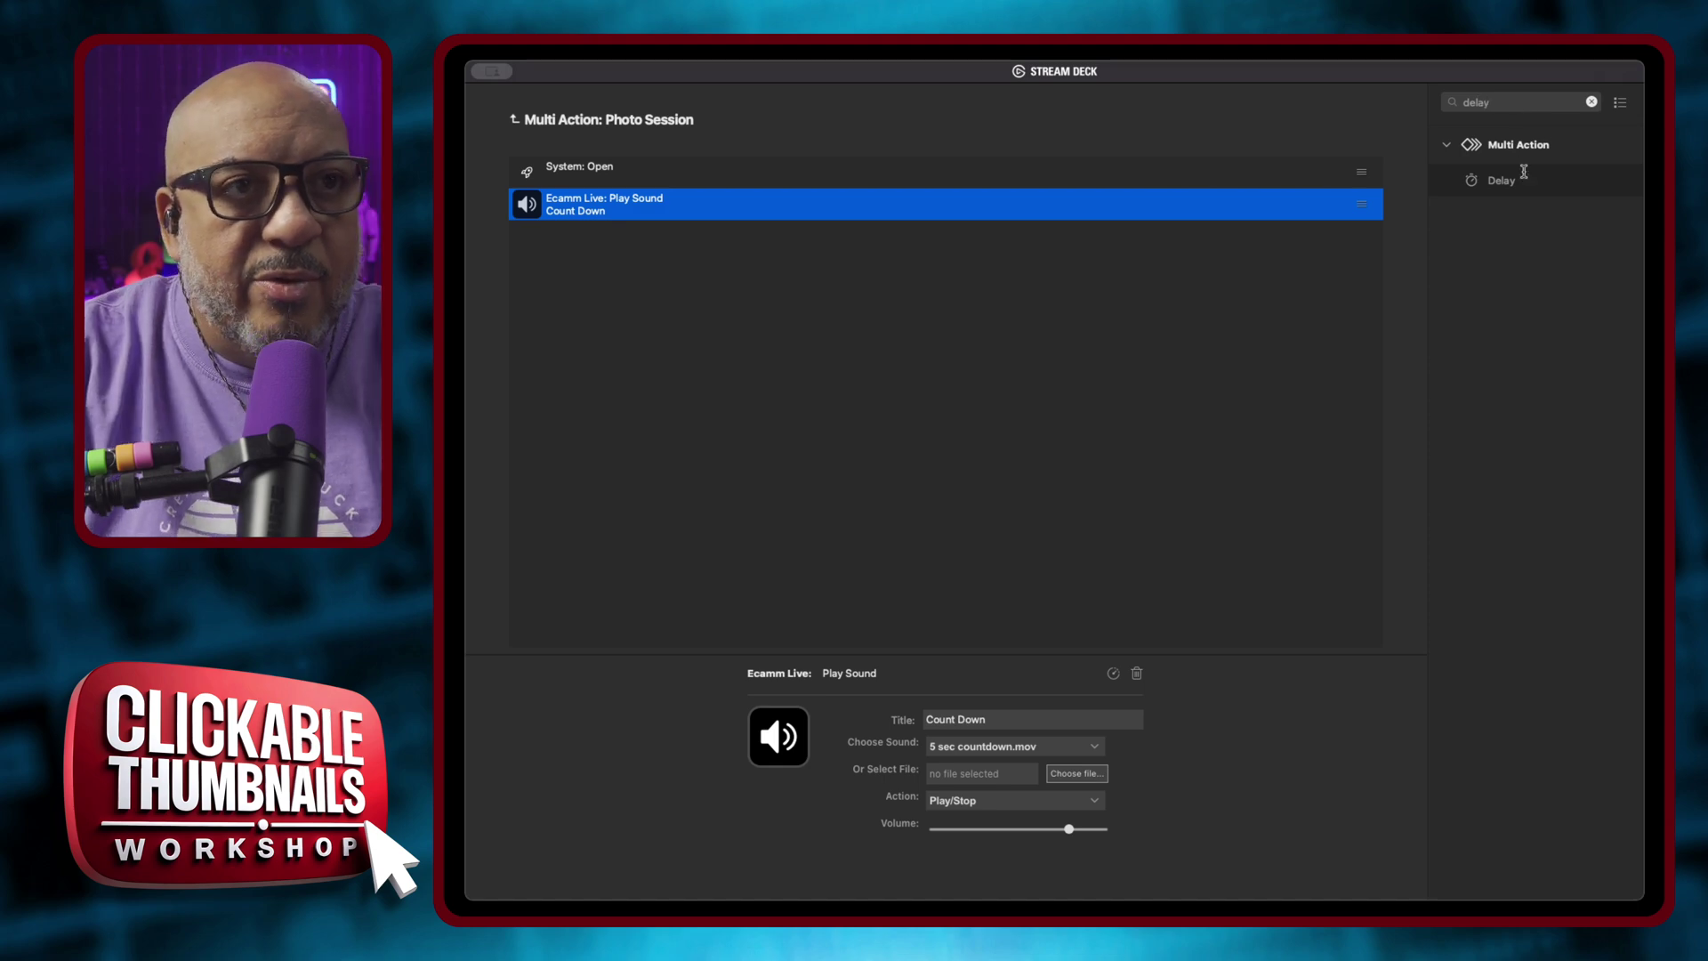
pyautogui.moveTo(1523, 178); pyautogui.dragTo(744, 299)
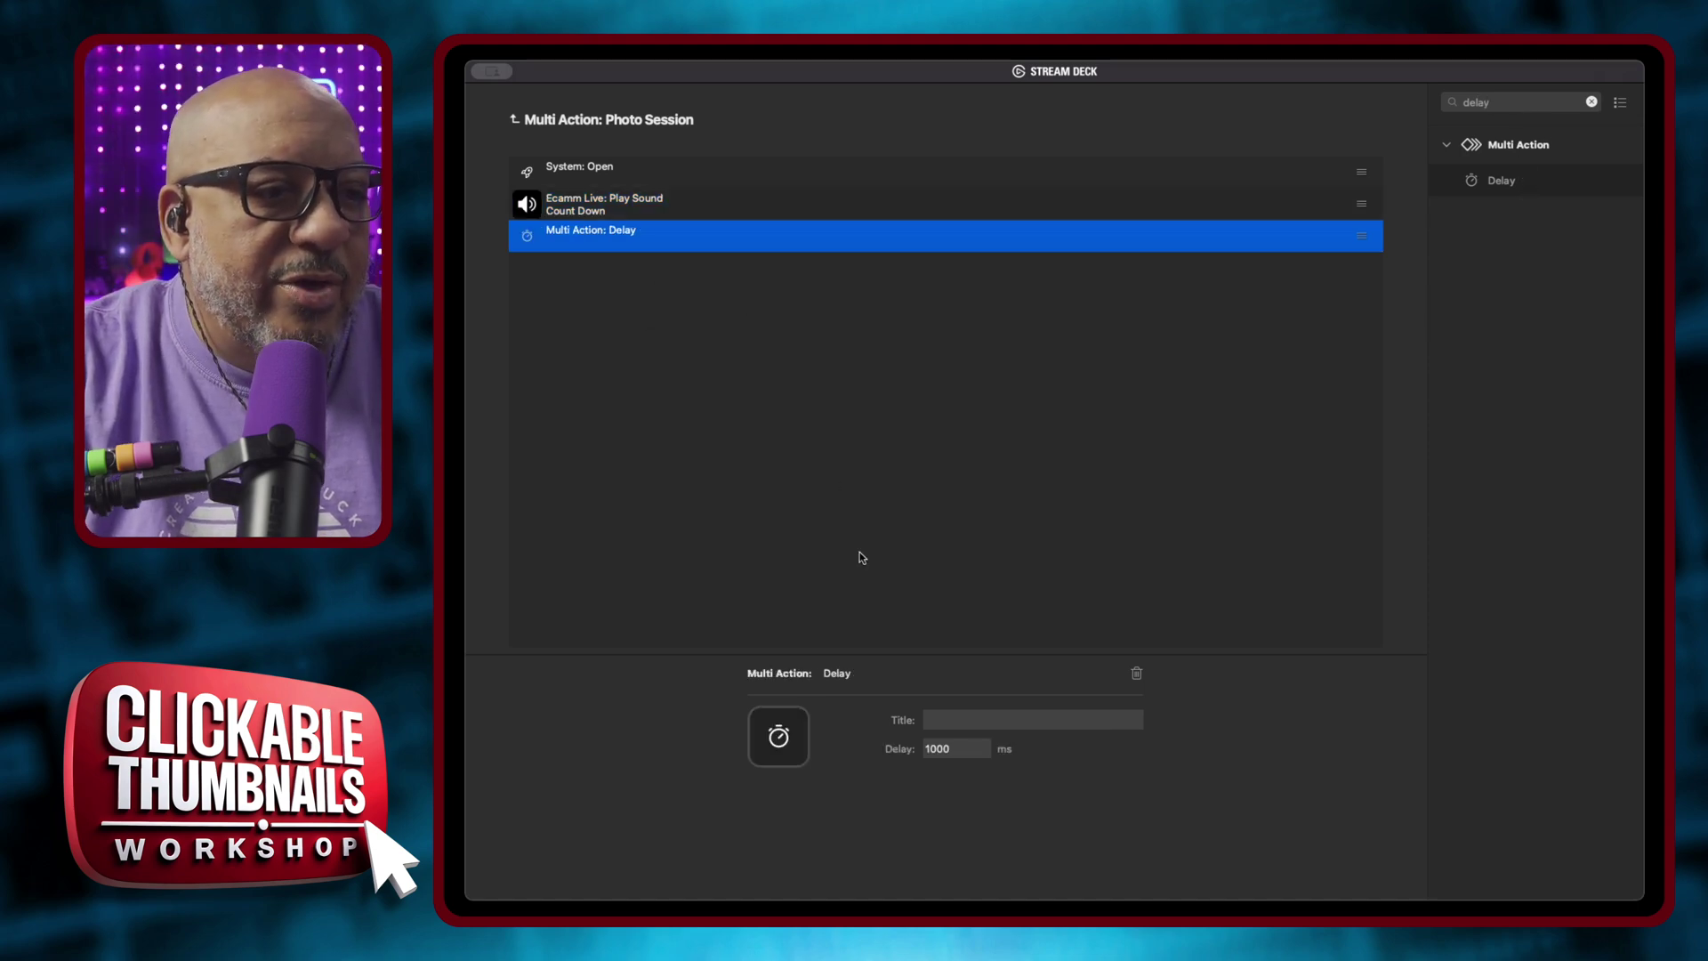
pyautogui.doubleClick(961, 748)
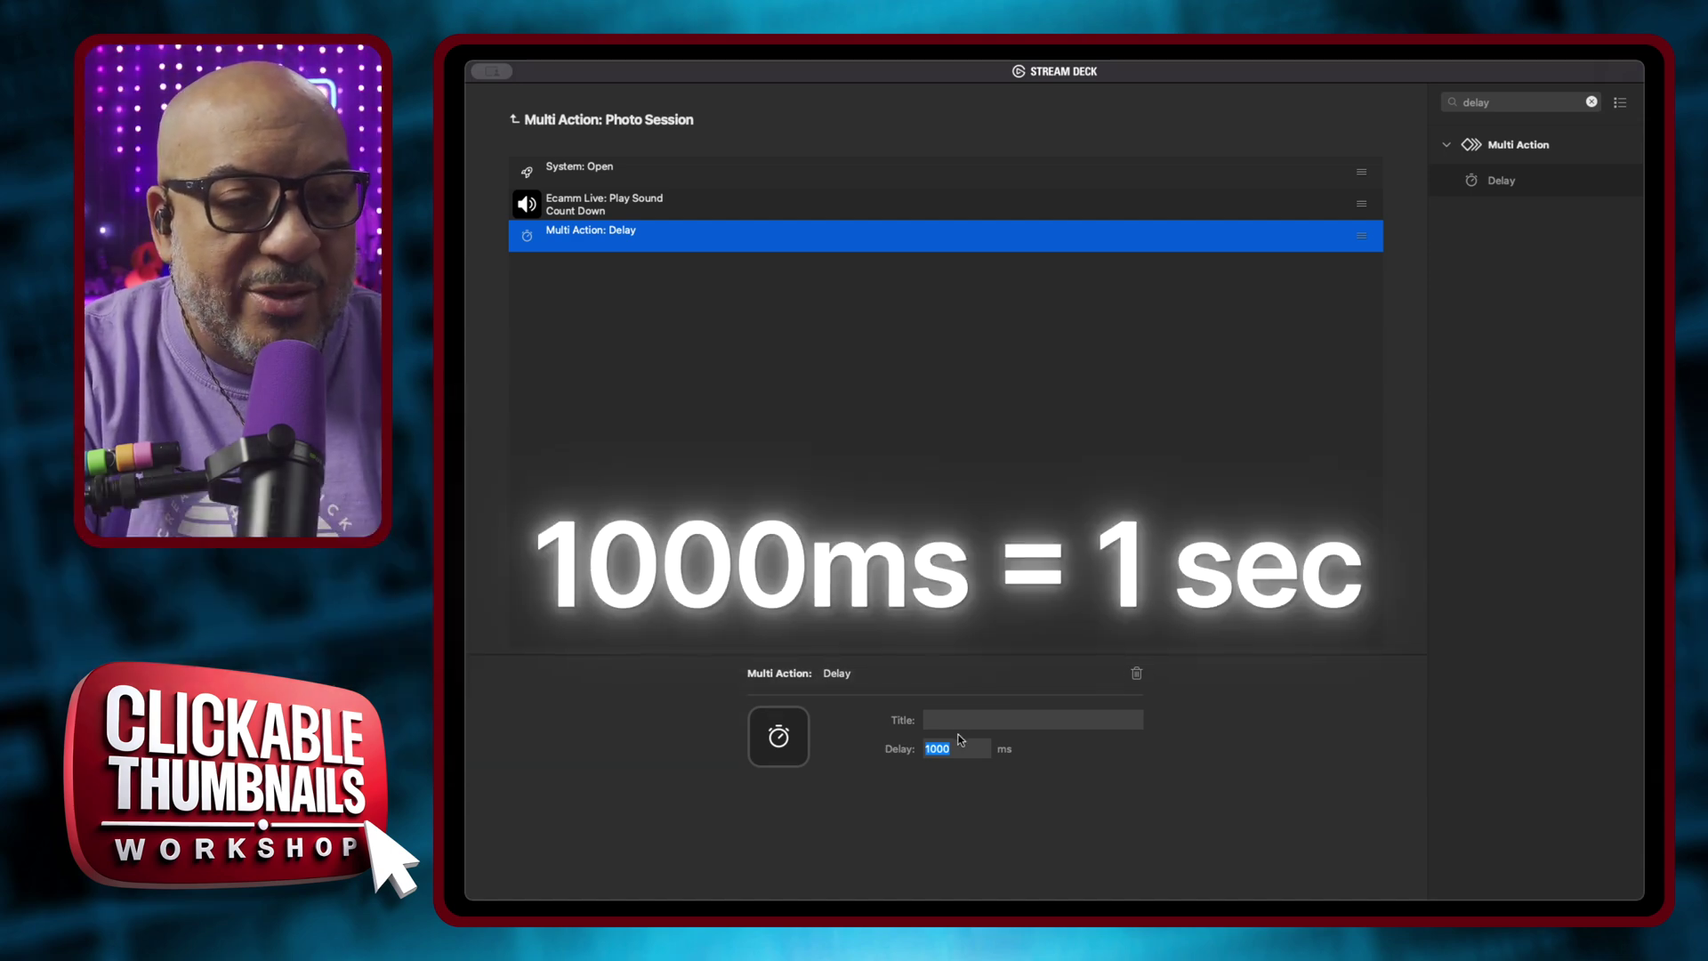
pyautogui.write('5')
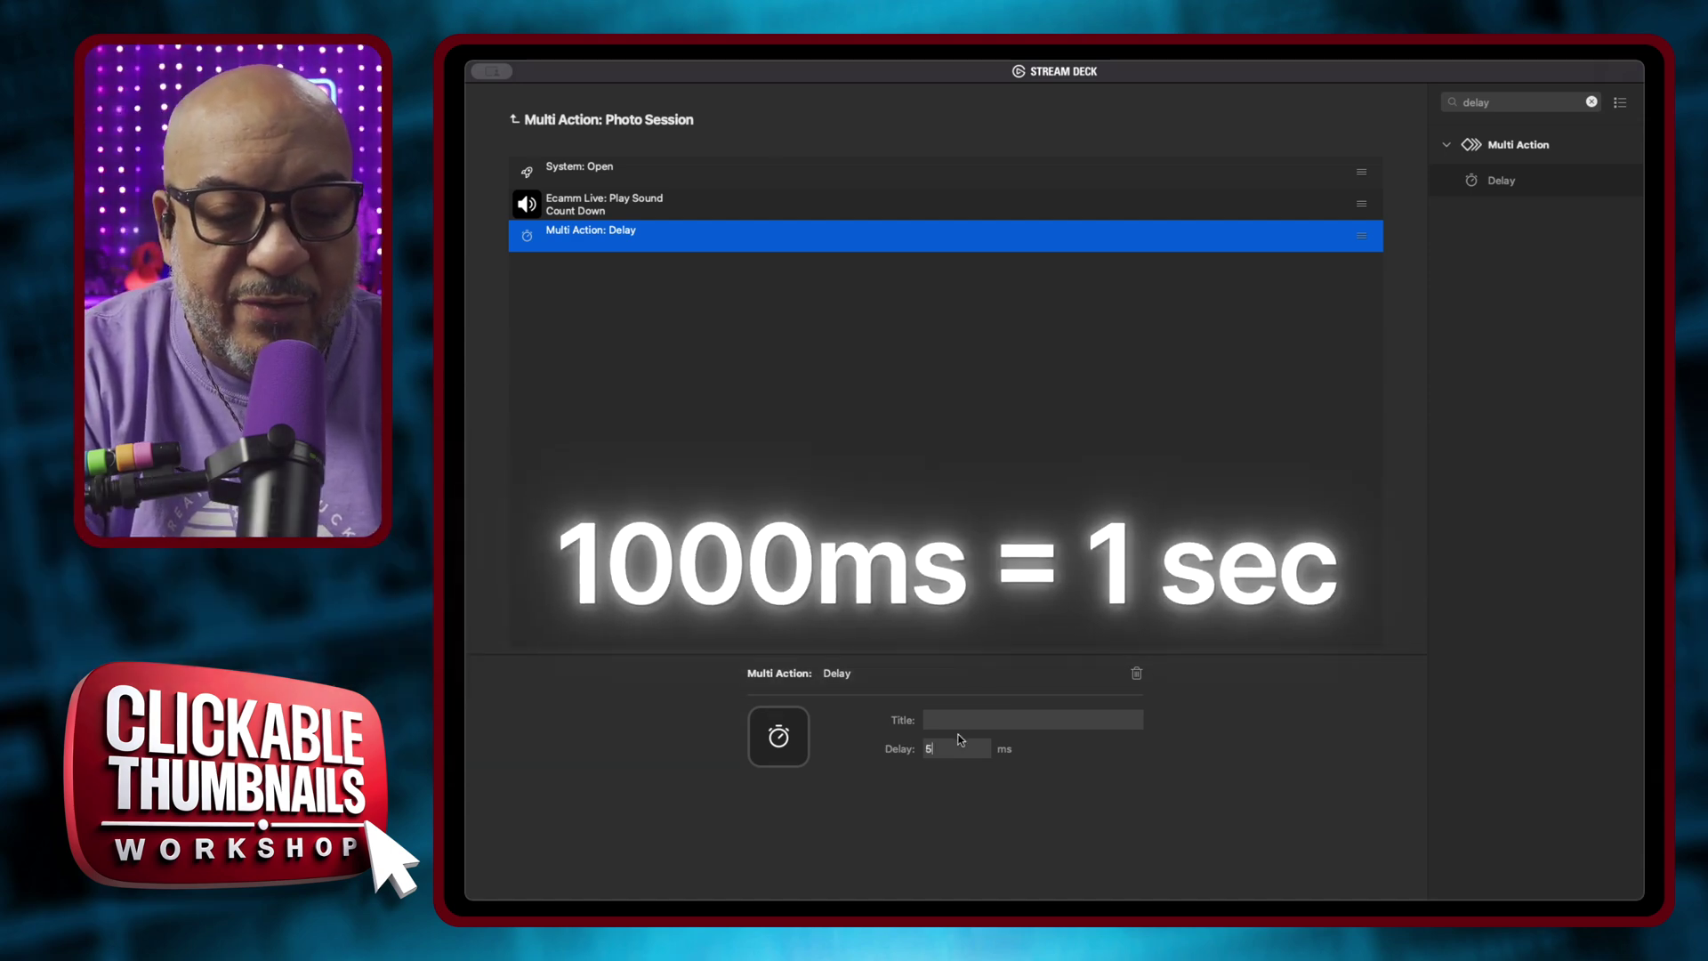
pyautogui.write('250')
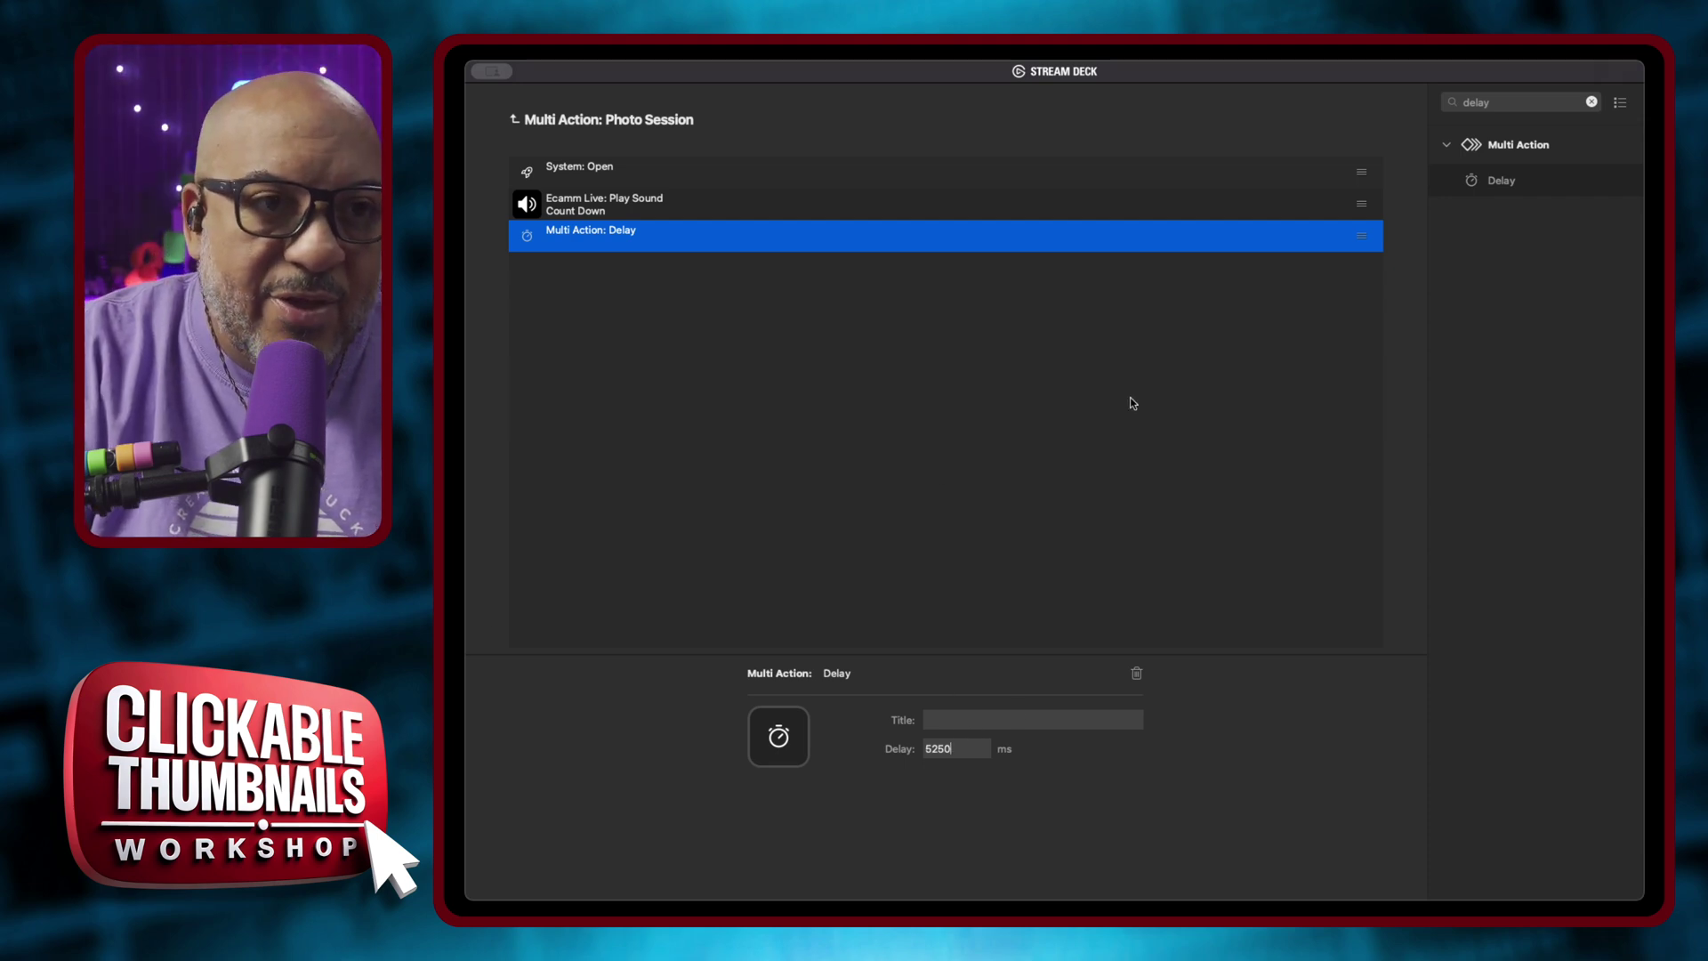
# Add a System Hotkey action after the delay, assign Shift+Command+G and title it Take a Photo.
pyautogui.click(1592, 102)
pyautogui.moveTo(1527, 248); pyautogui.dragTo(950, 333)
pyautogui.click(1035, 753)
pyautogui.press('super+shift+g')
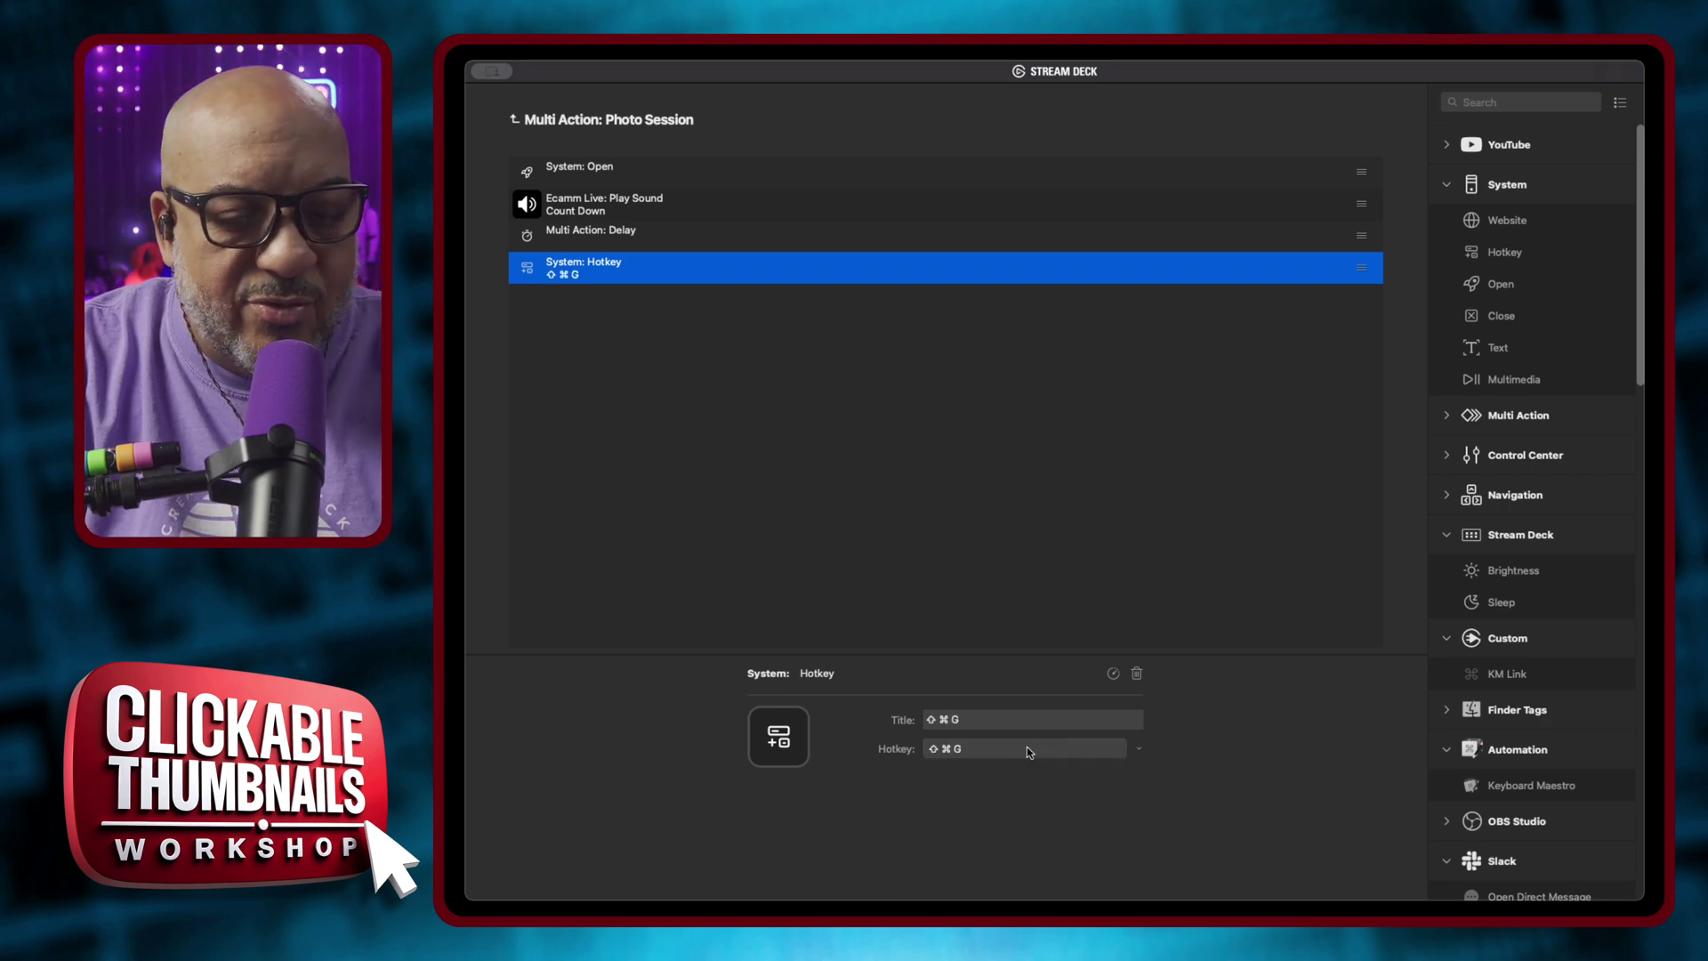
pyautogui.tripleClick(1024, 719)
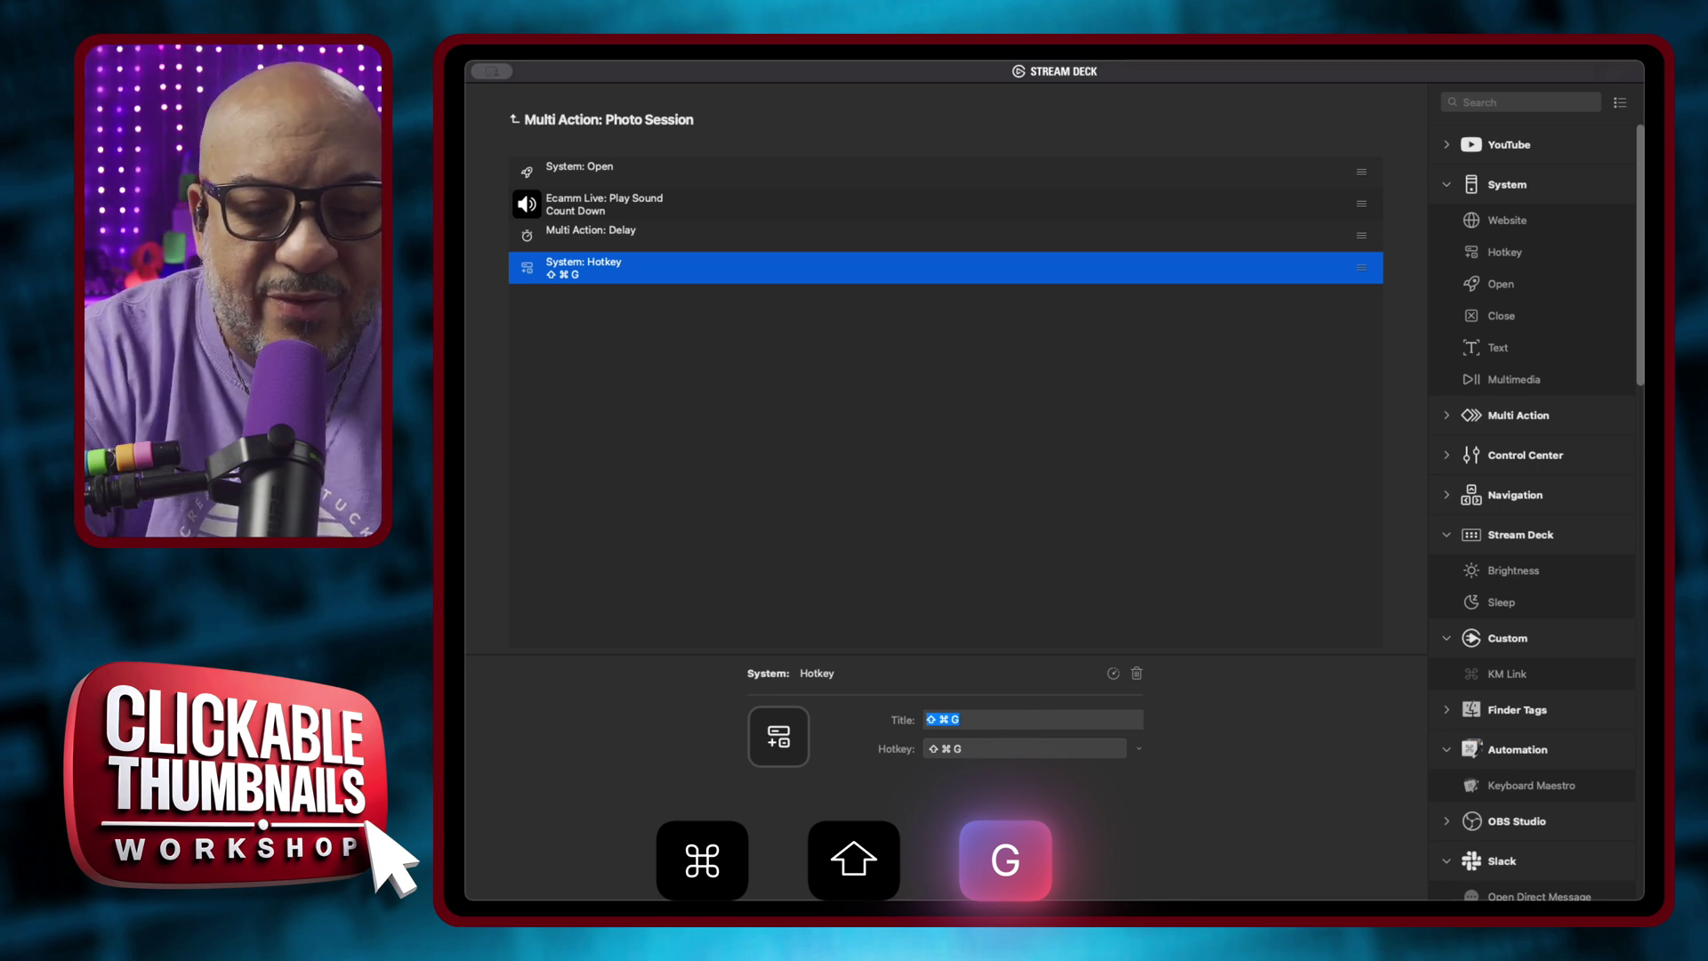
pyautogui.write('Take a Photo')
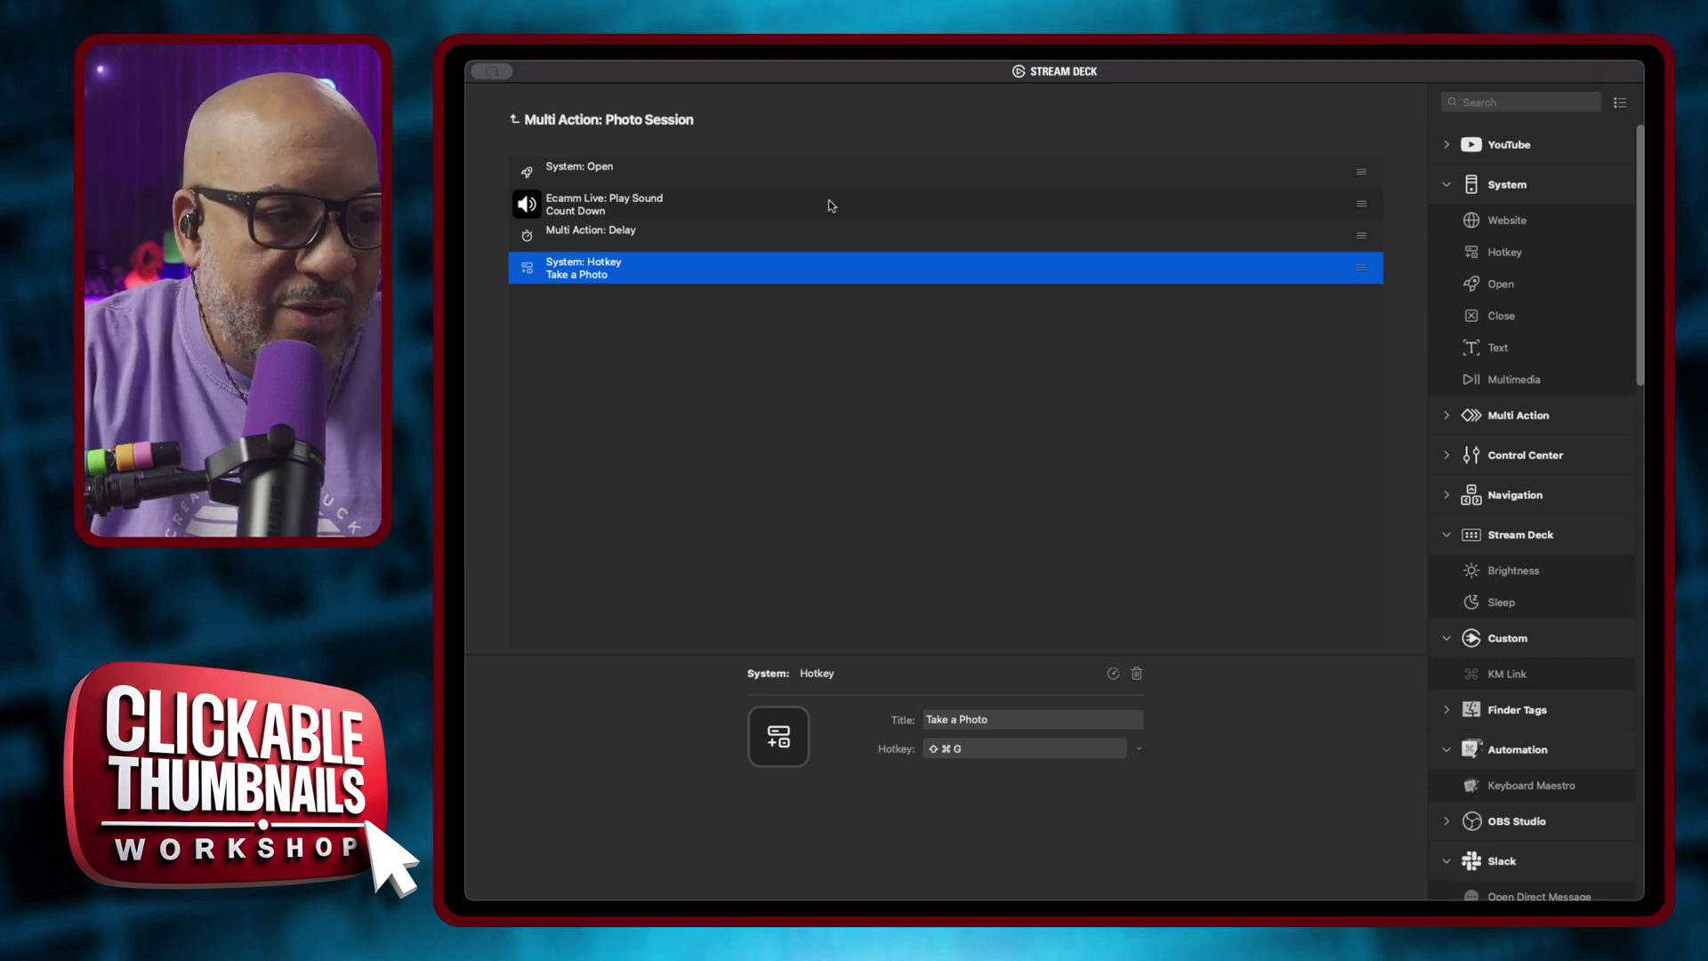
pyautogui.click(1026, 436)
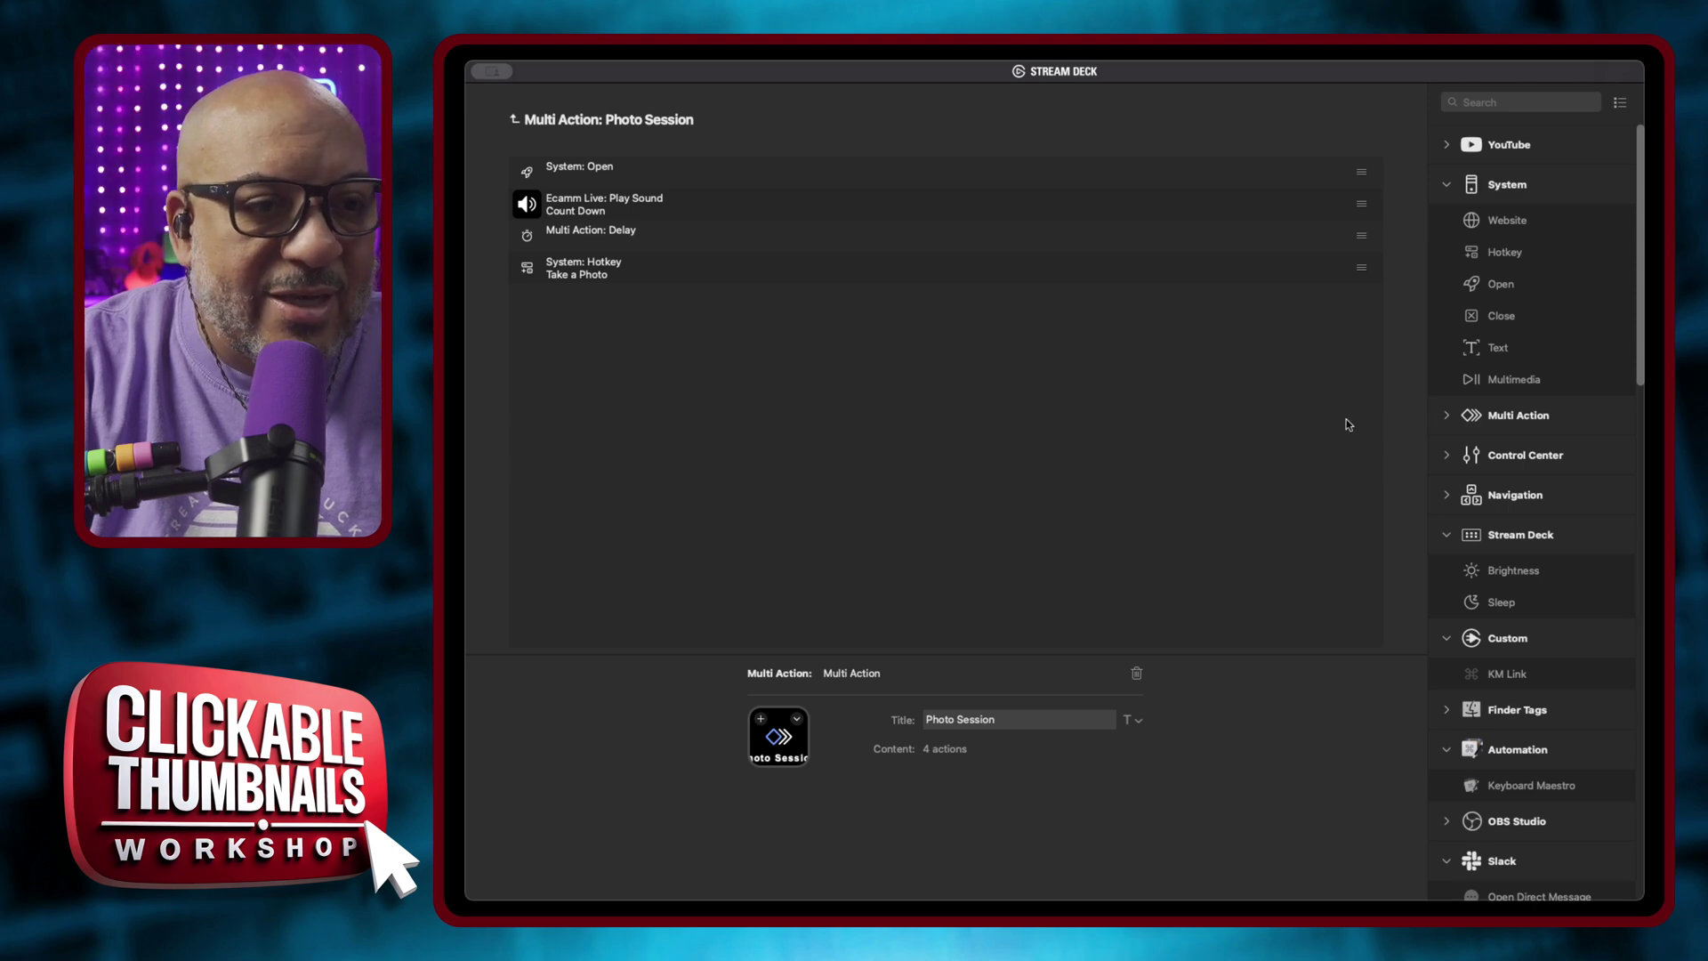
# Copy the Count Down Play Sound action to the end of the multi action and set its sound to Camera Shuttermp3.mp3.
pyautogui.click(671, 205)
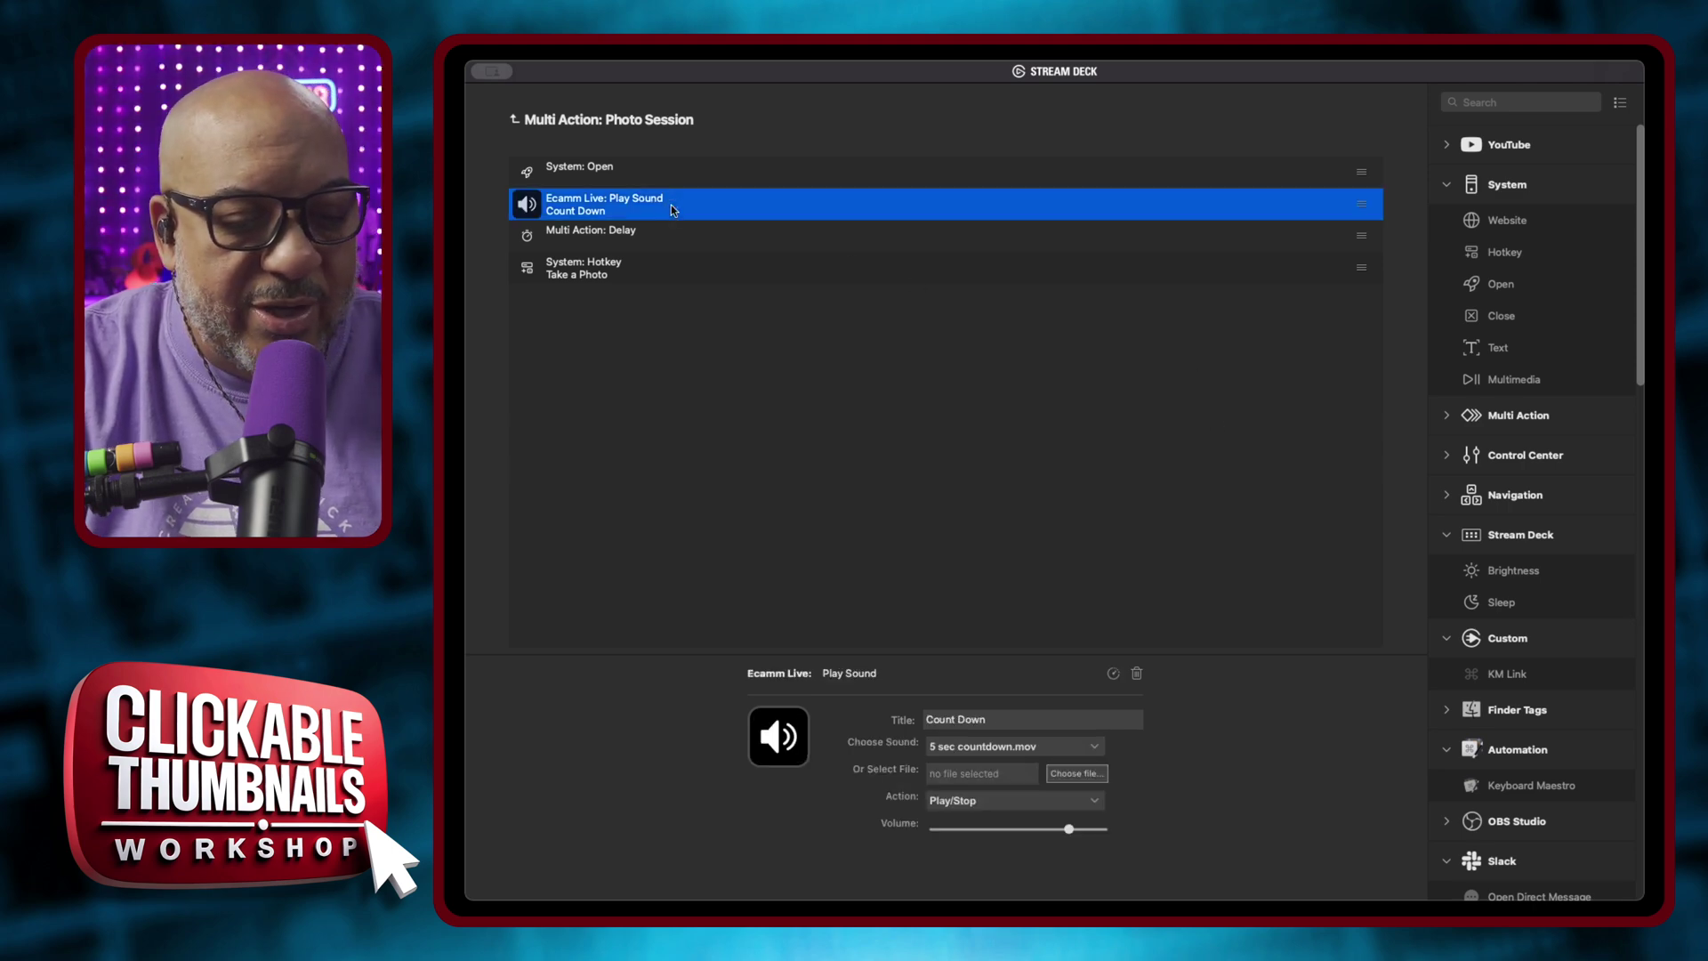
pyautogui.press('super+c')
pyautogui.click(645, 325)
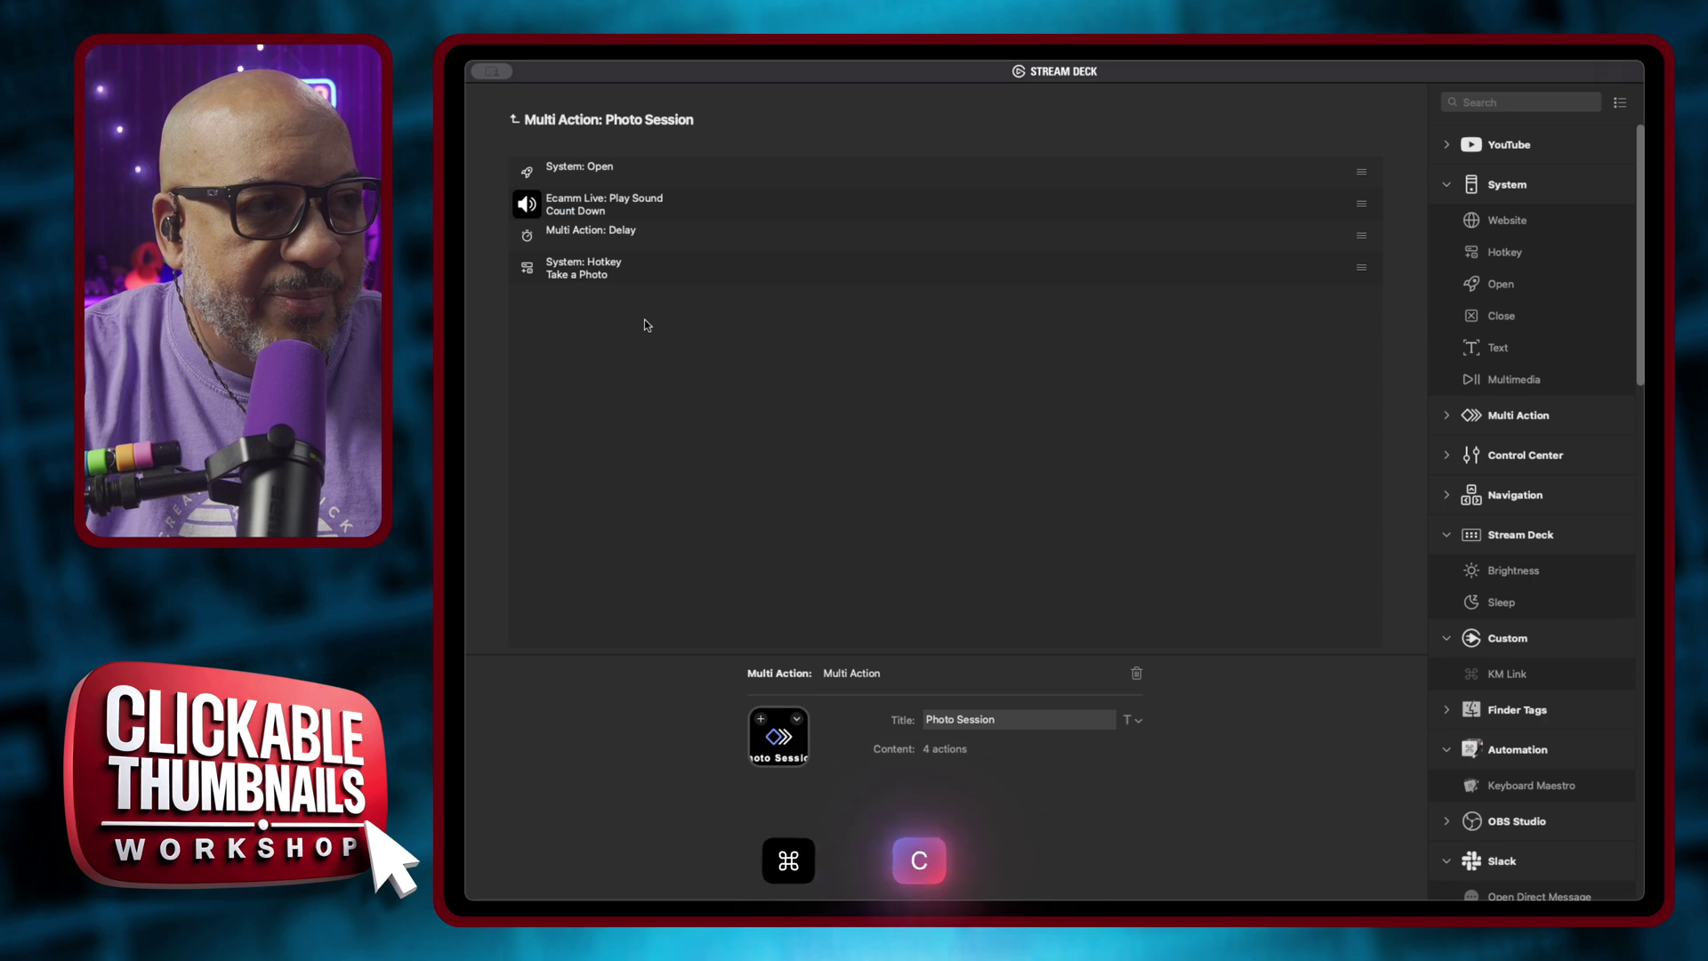
pyautogui.press('super+v')
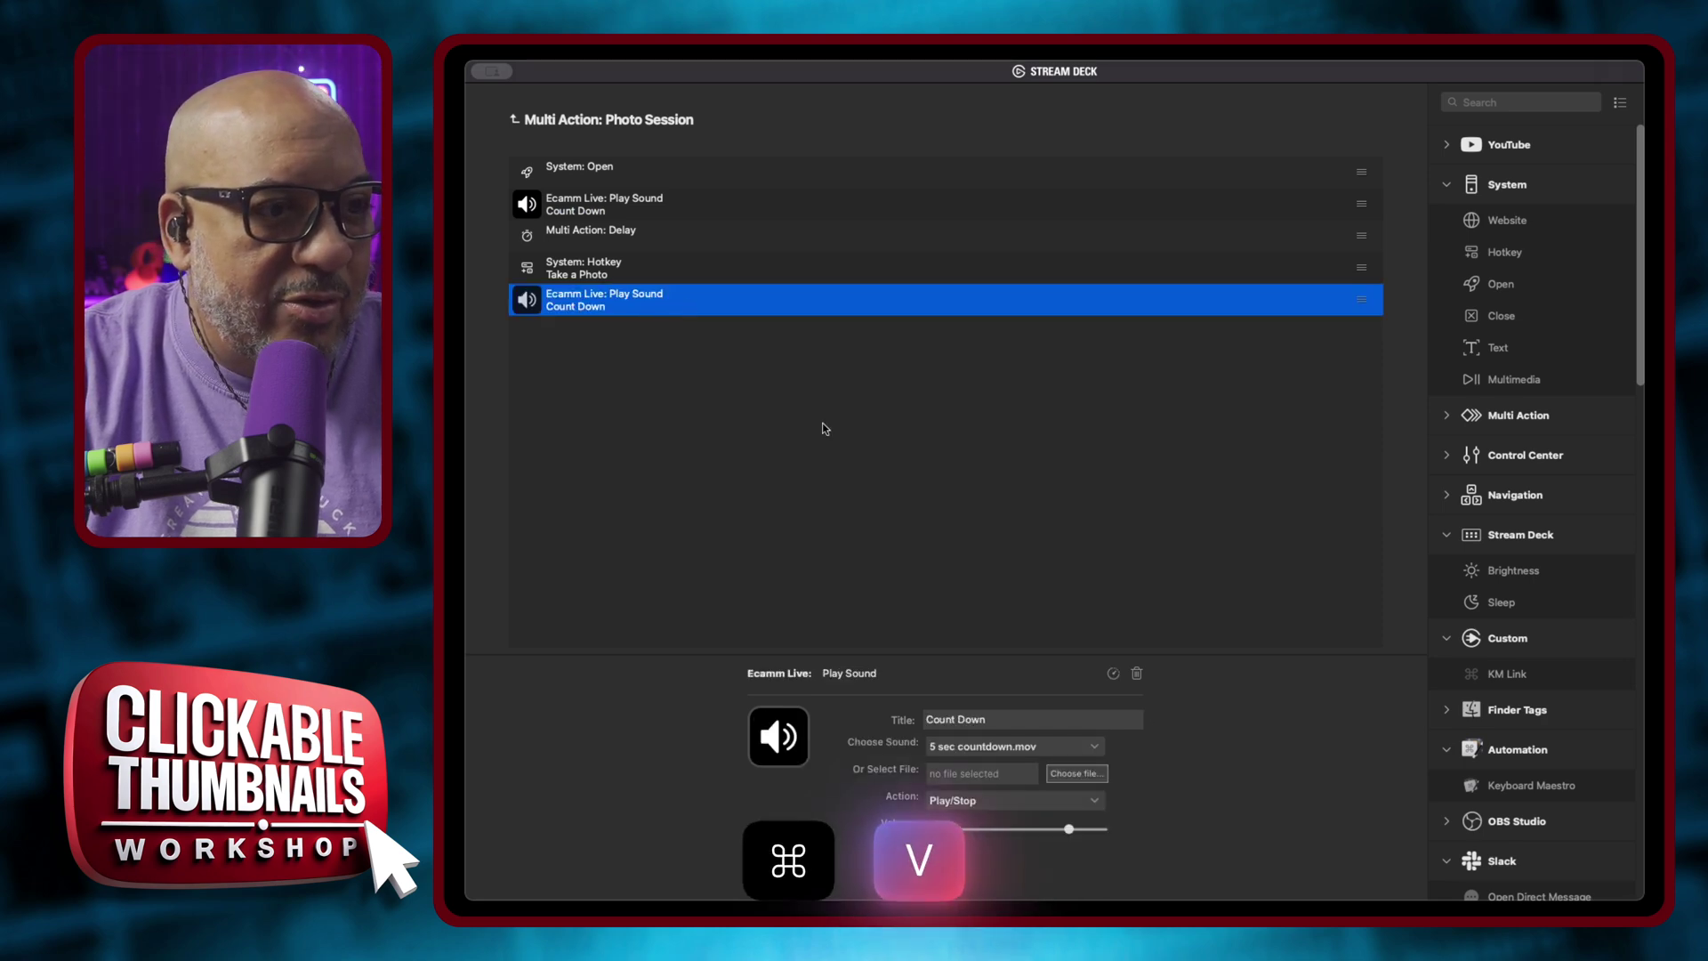
pyautogui.click(984, 746)
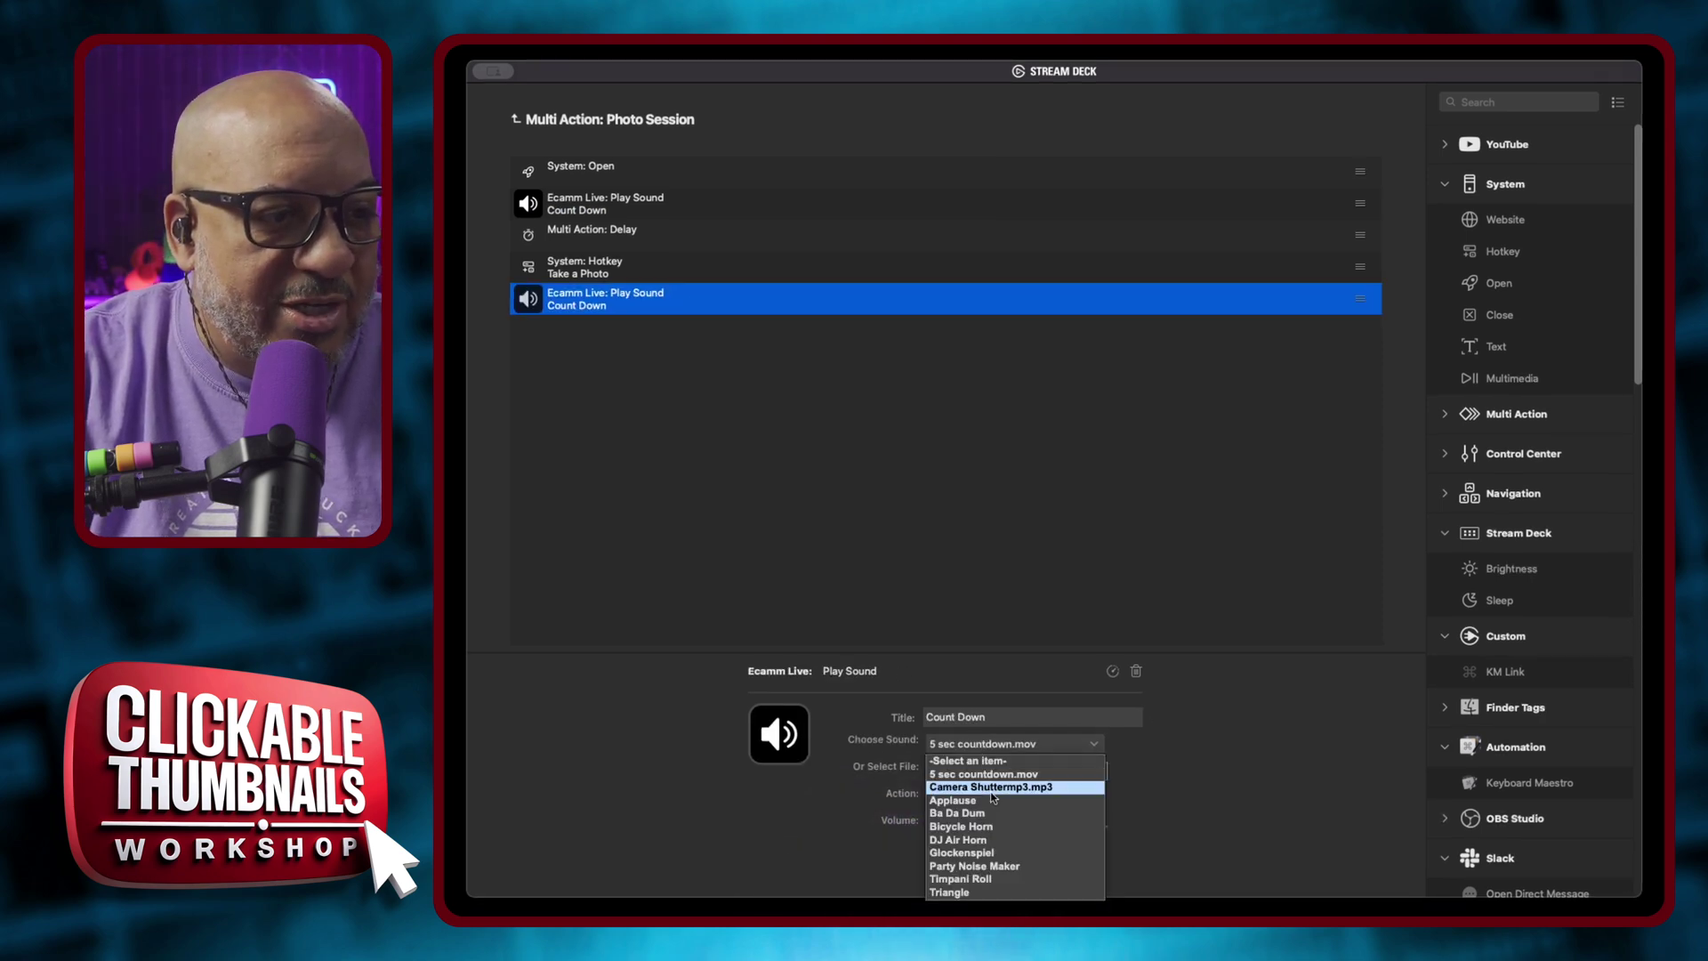
pyautogui.click(1043, 789)
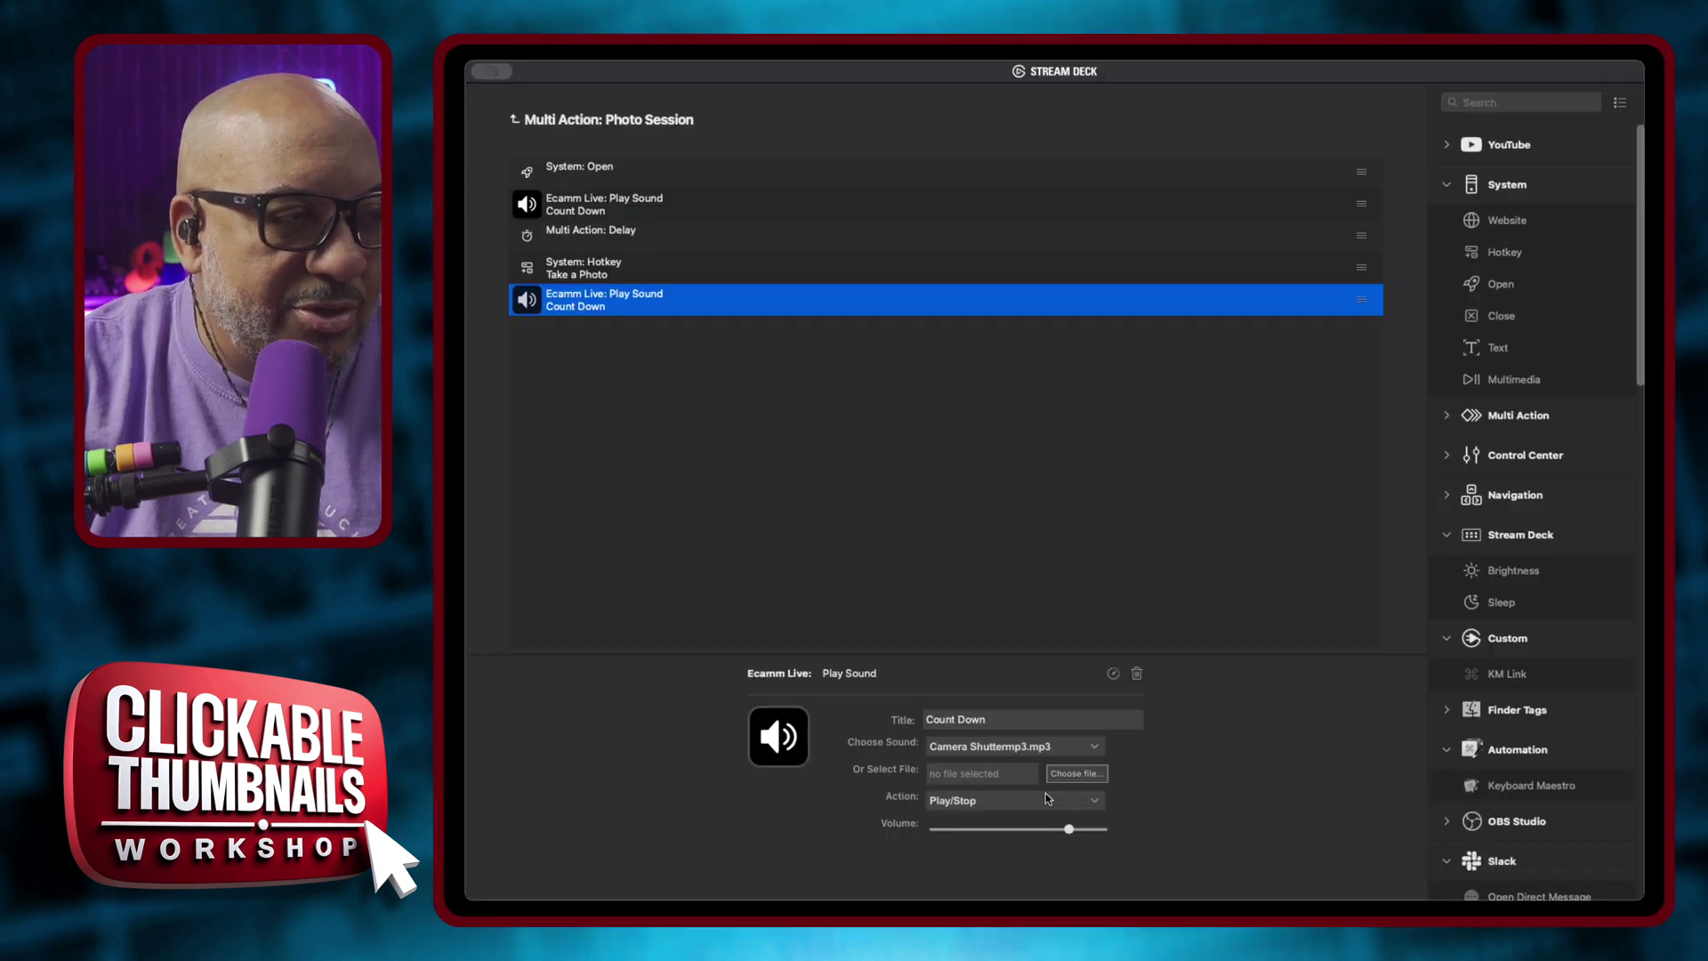
pyautogui.click(1093, 517)
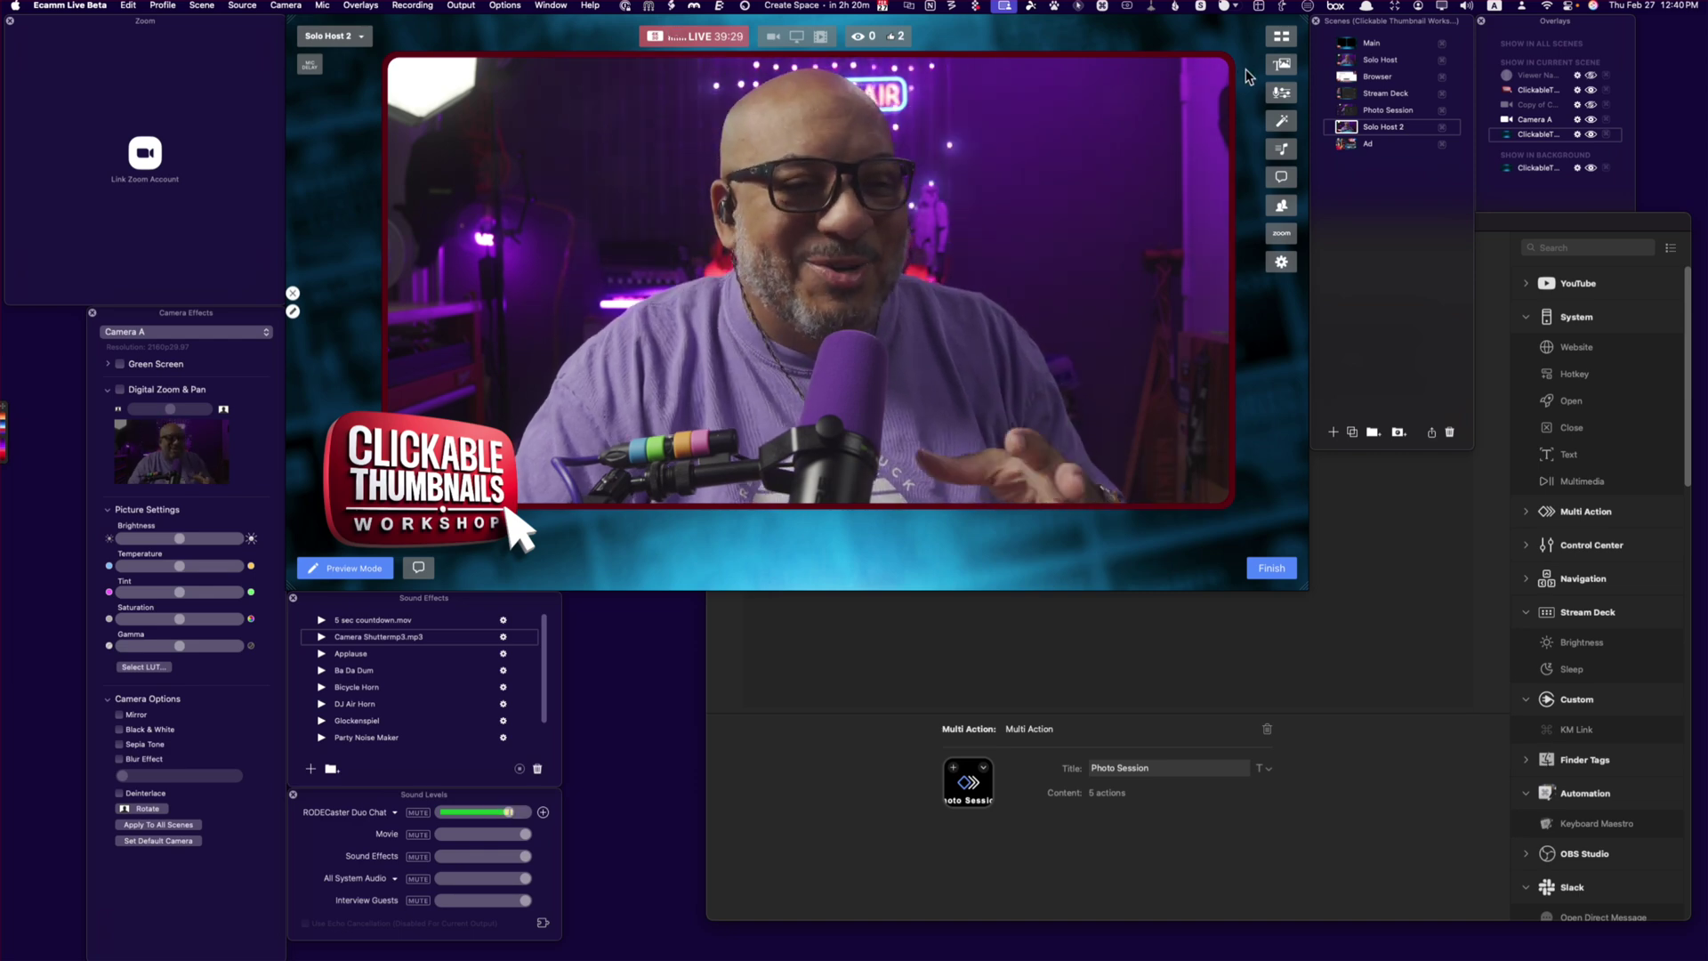
# Add a copy of the 5250 ms Delay action after the camera shutter sound.
pyautogui.moveTo(1228, 88)
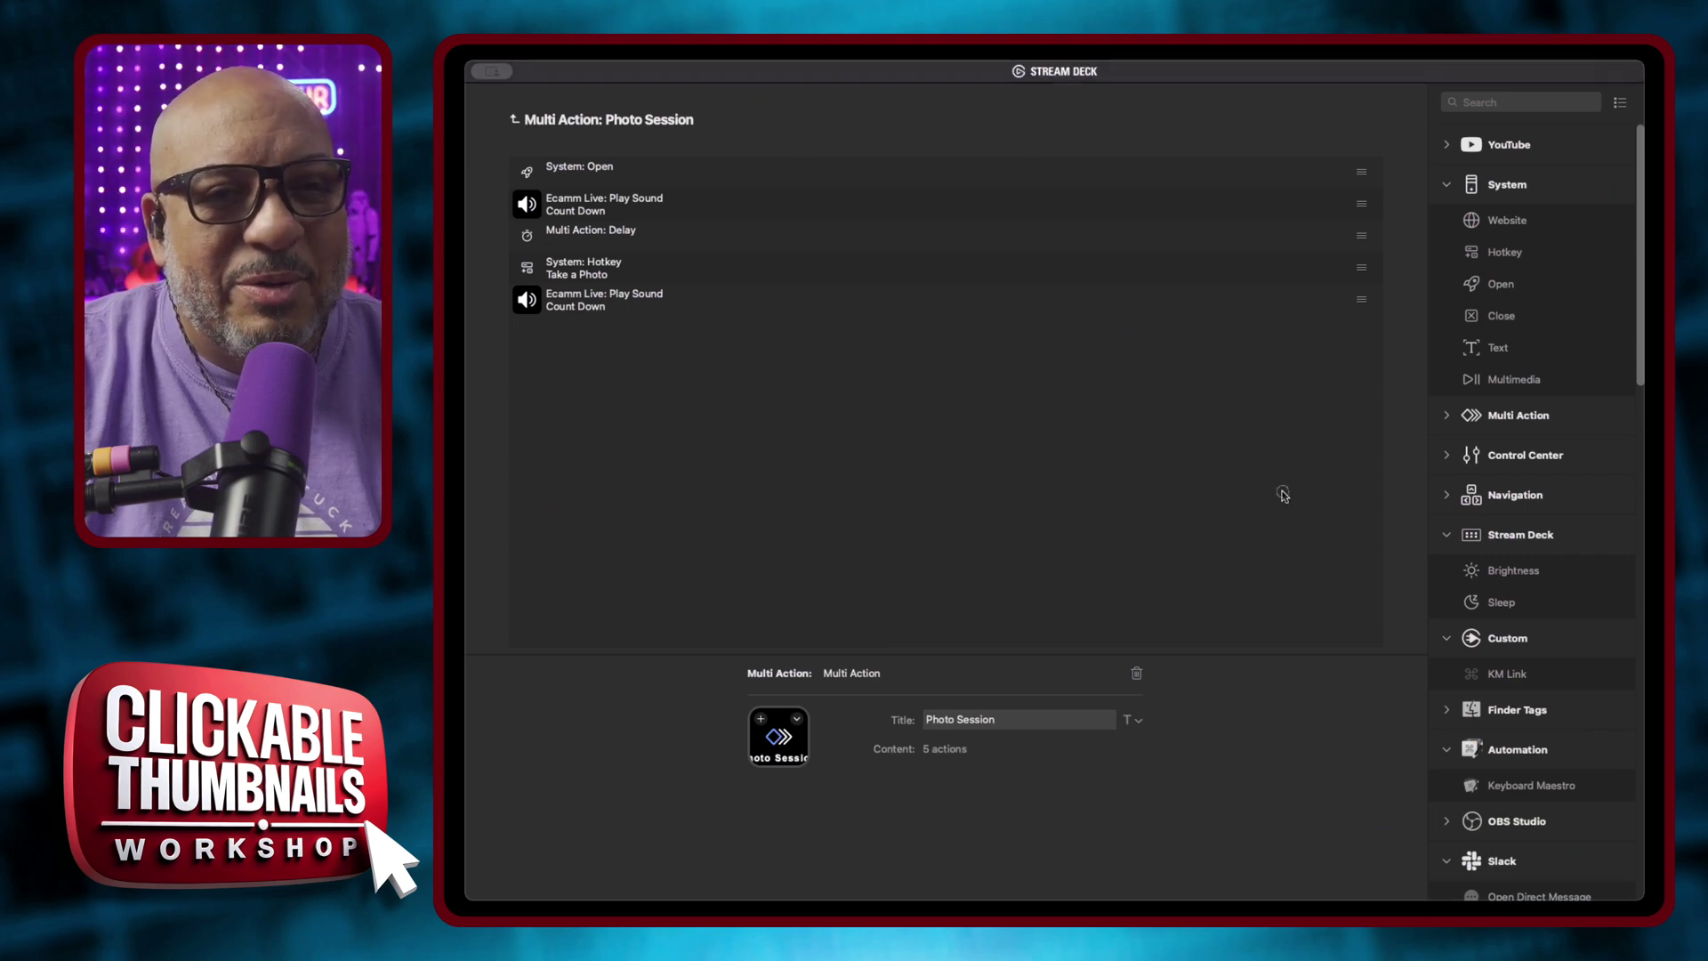
pyautogui.click(1212, 211)
pyautogui.click(1101, 297)
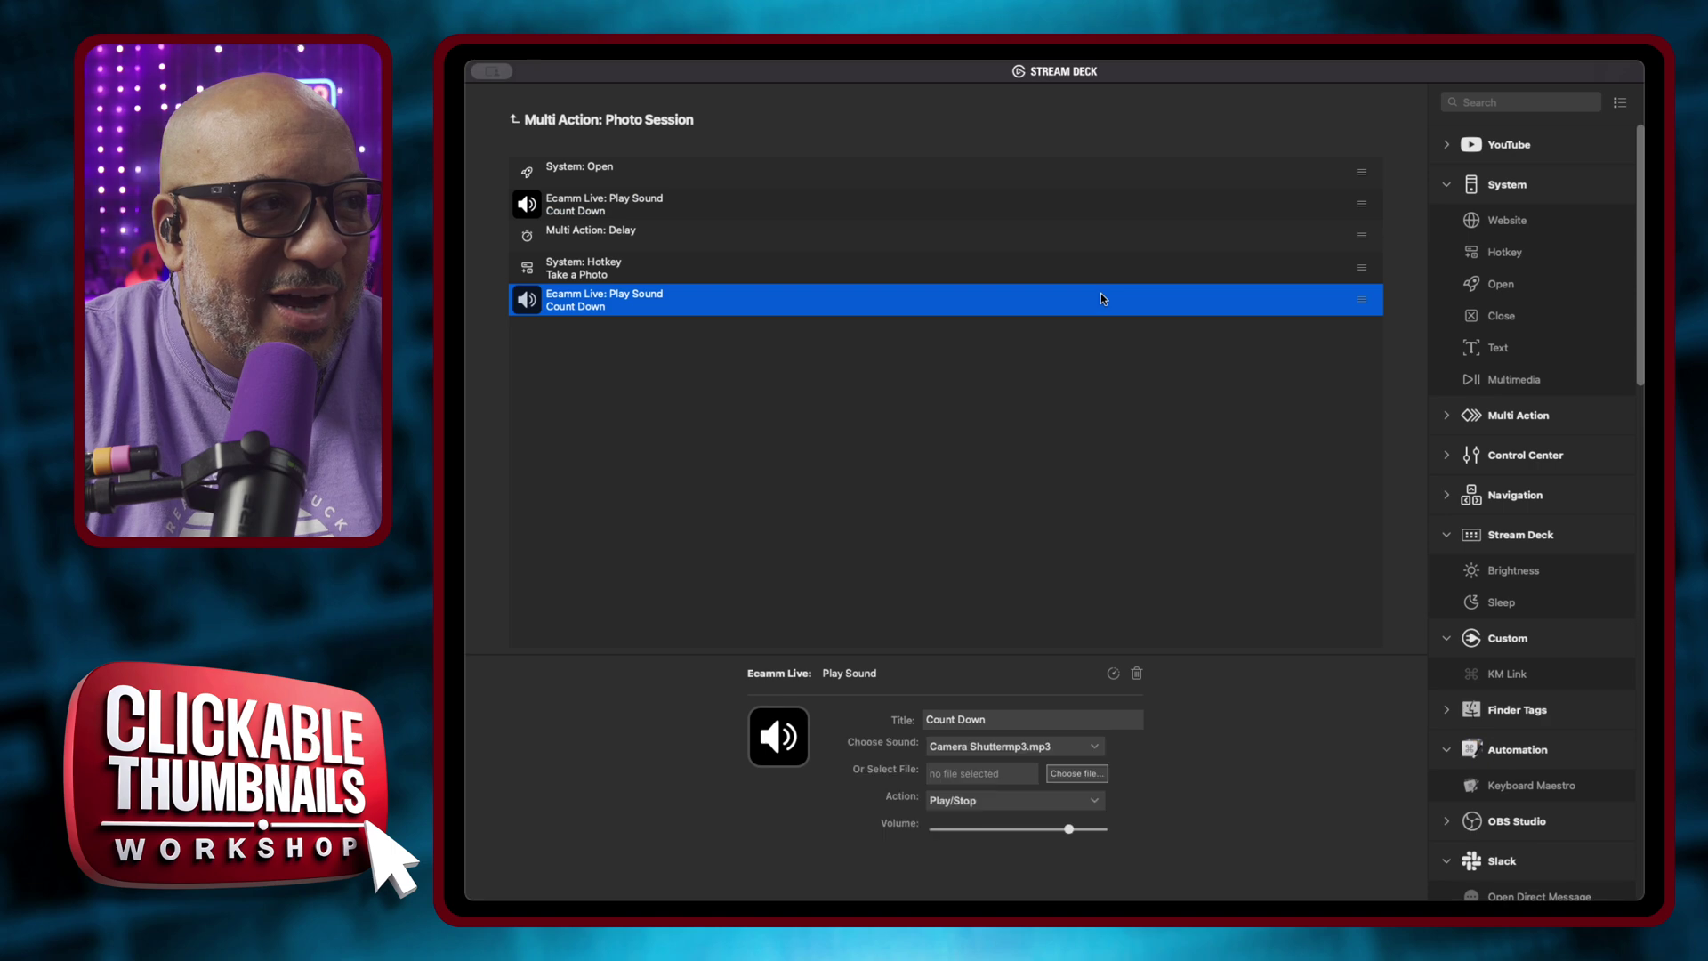
pyautogui.click(1161, 207)
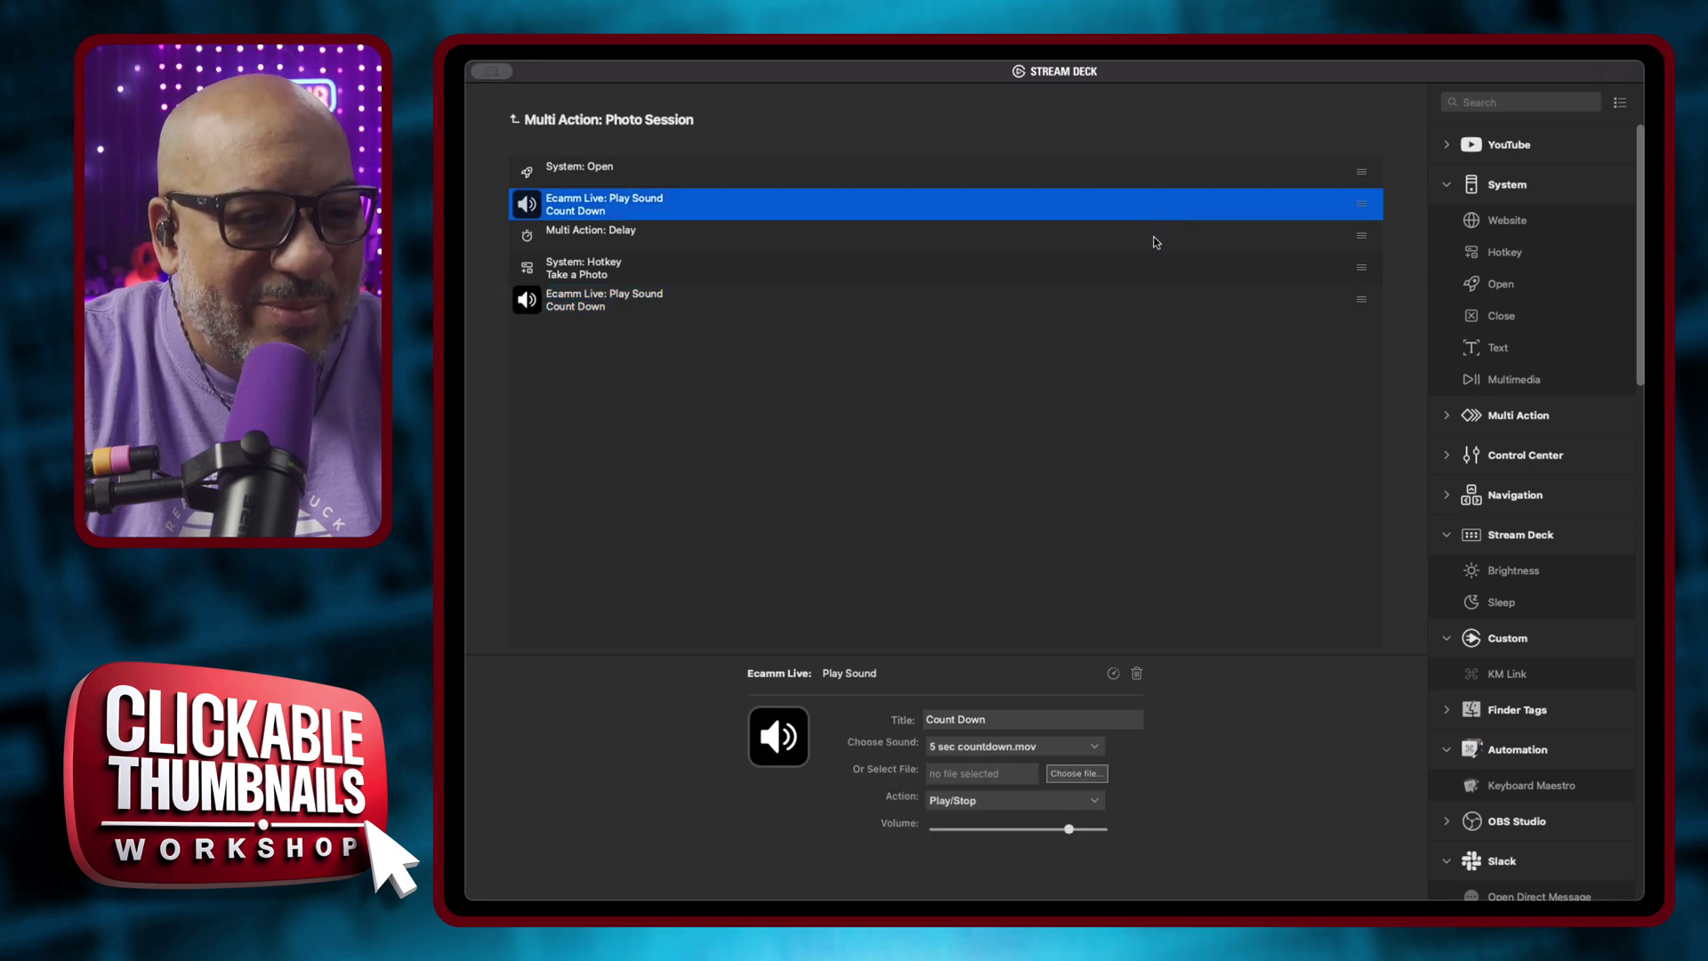
pyautogui.click(1155, 242)
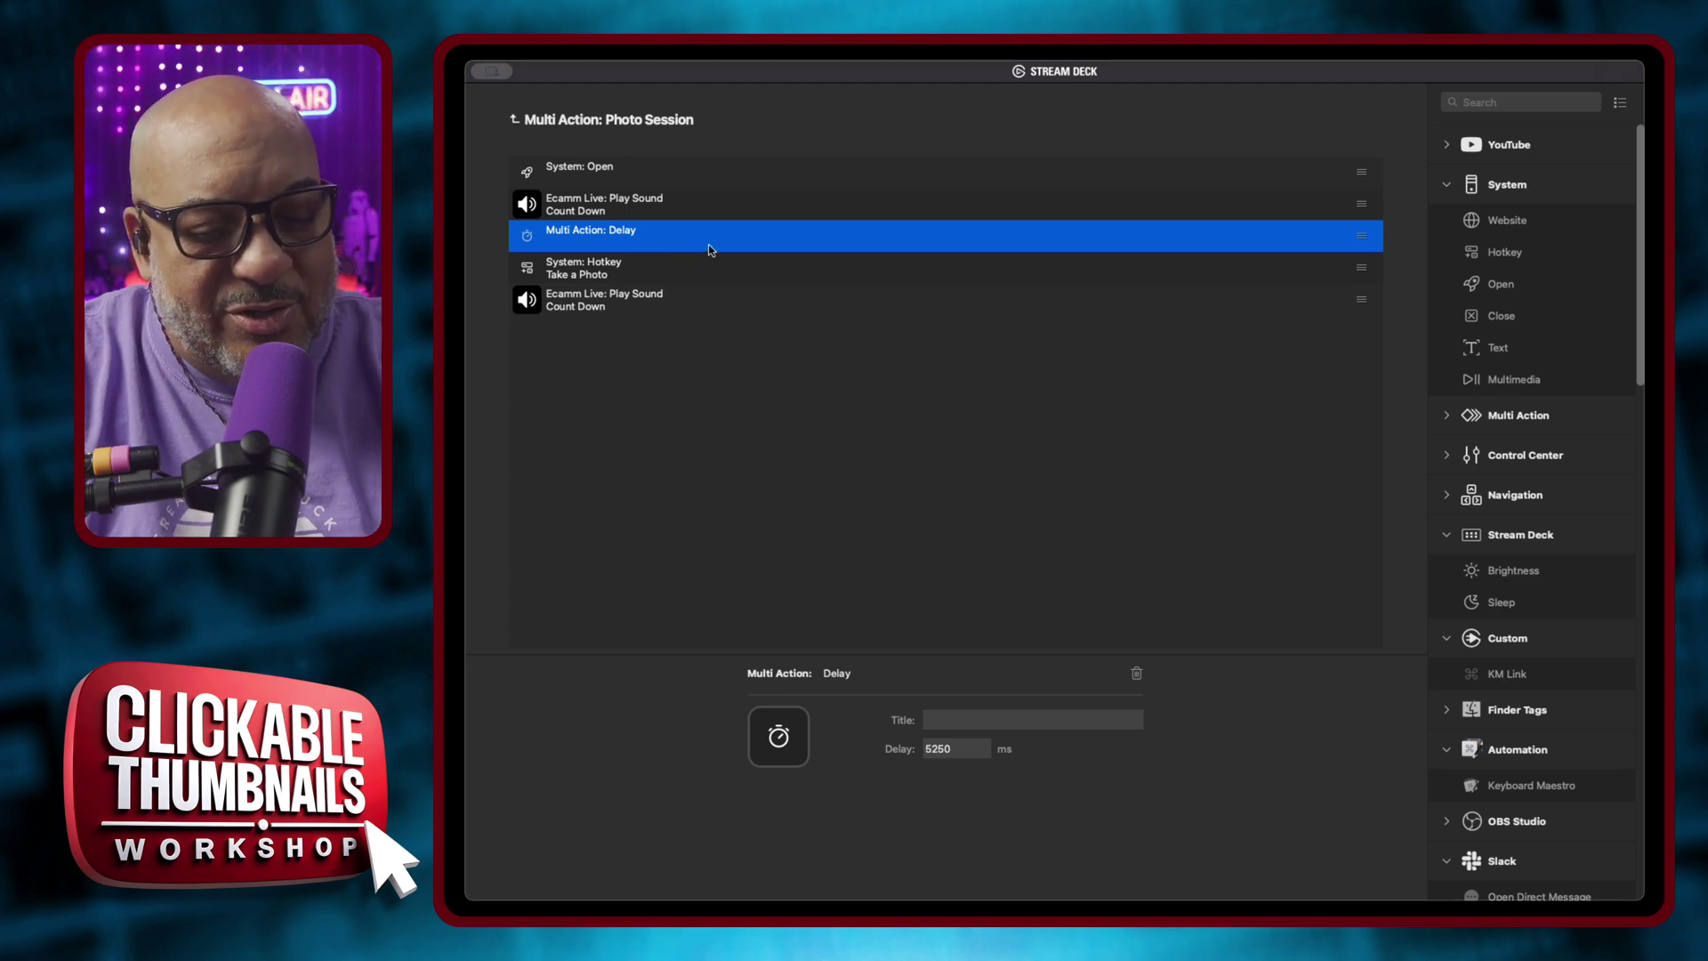
pyautogui.click(649, 331)
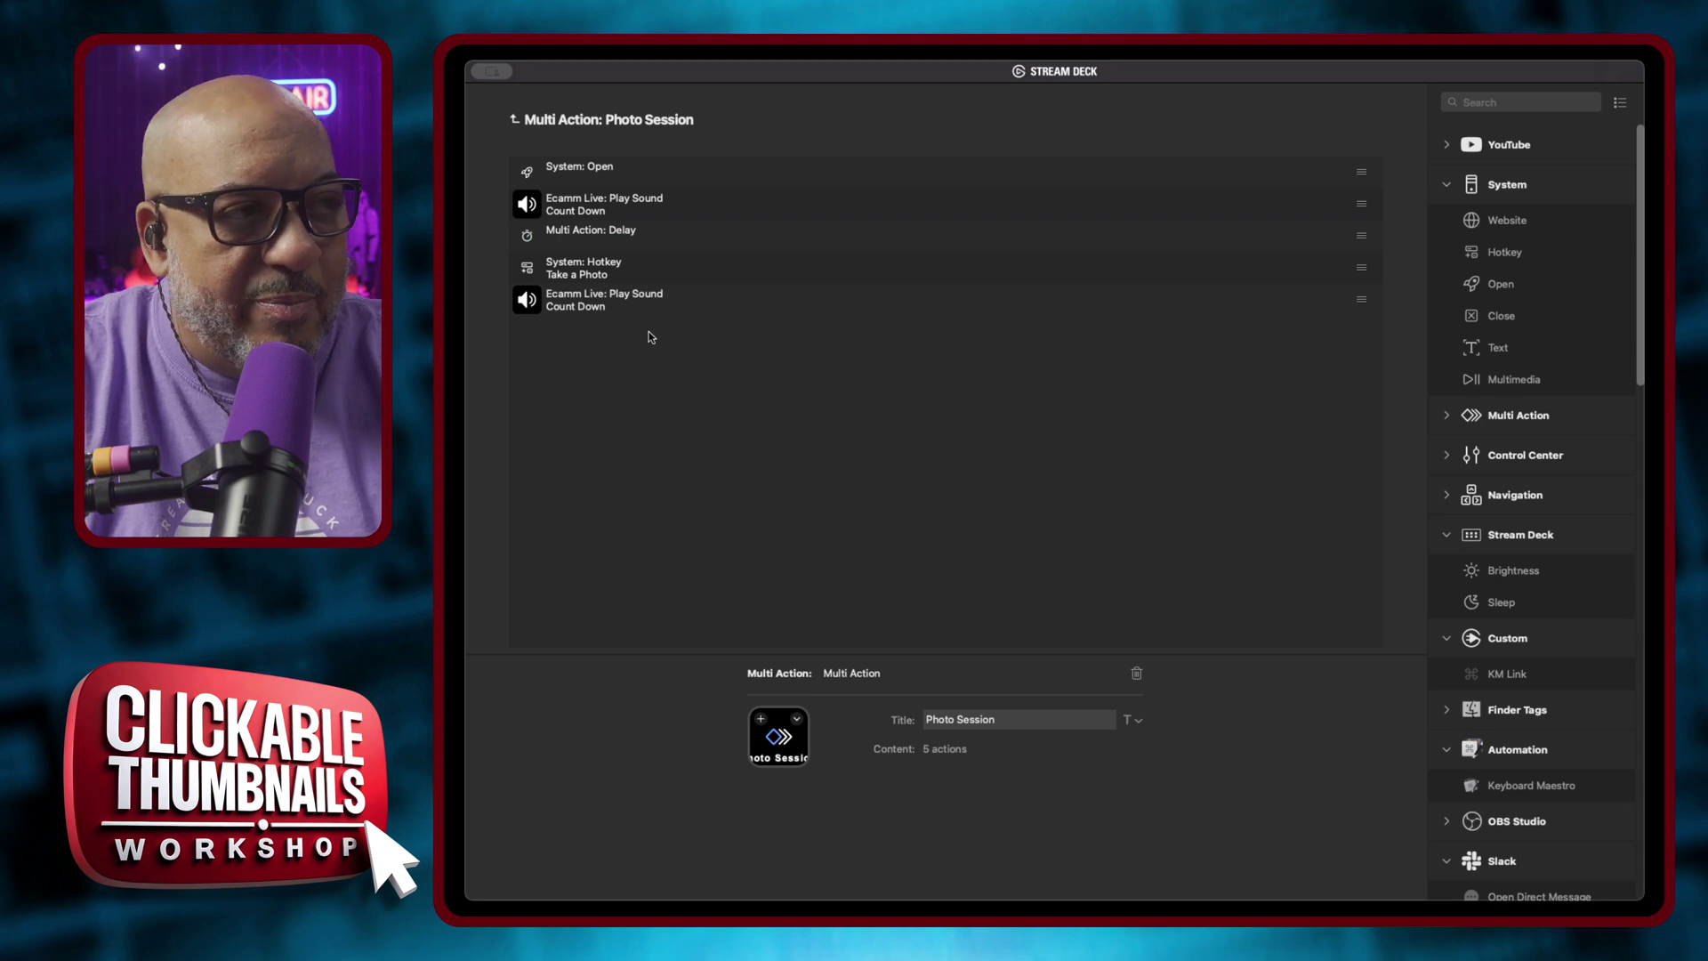
pyautogui.press('super+z')
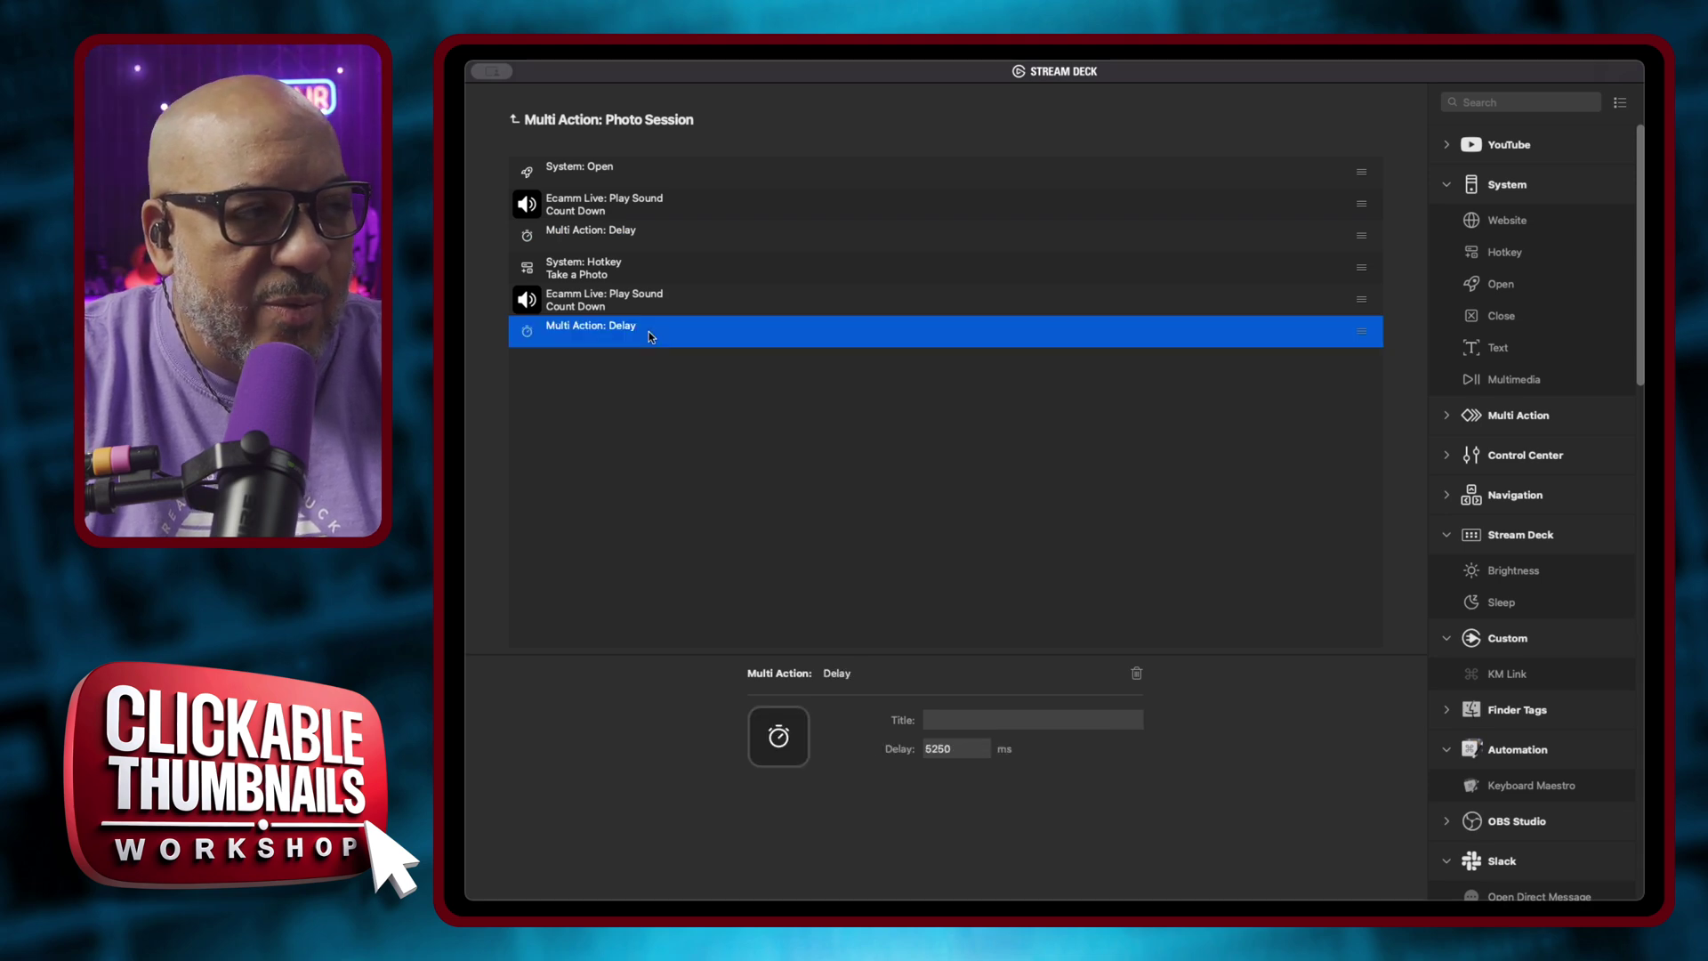
# Duplicate the Take a Photo hotkey action and move the copy below the second Delay.
pyautogui.click(685, 267)
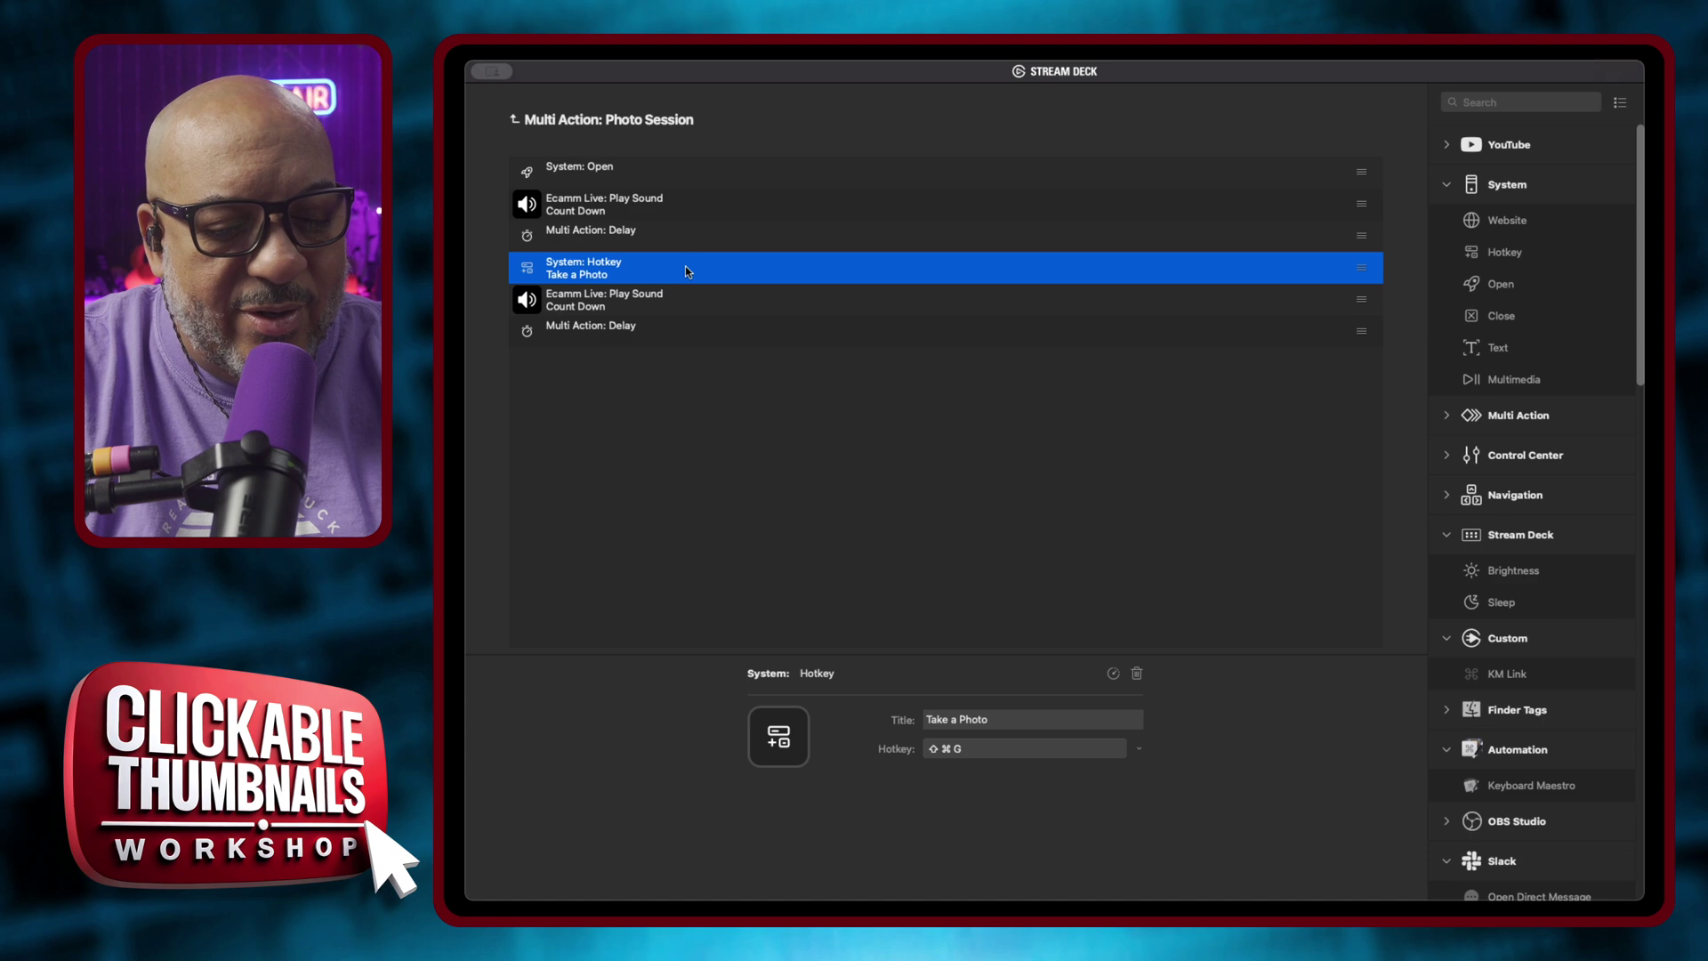
pyautogui.press('super+d')
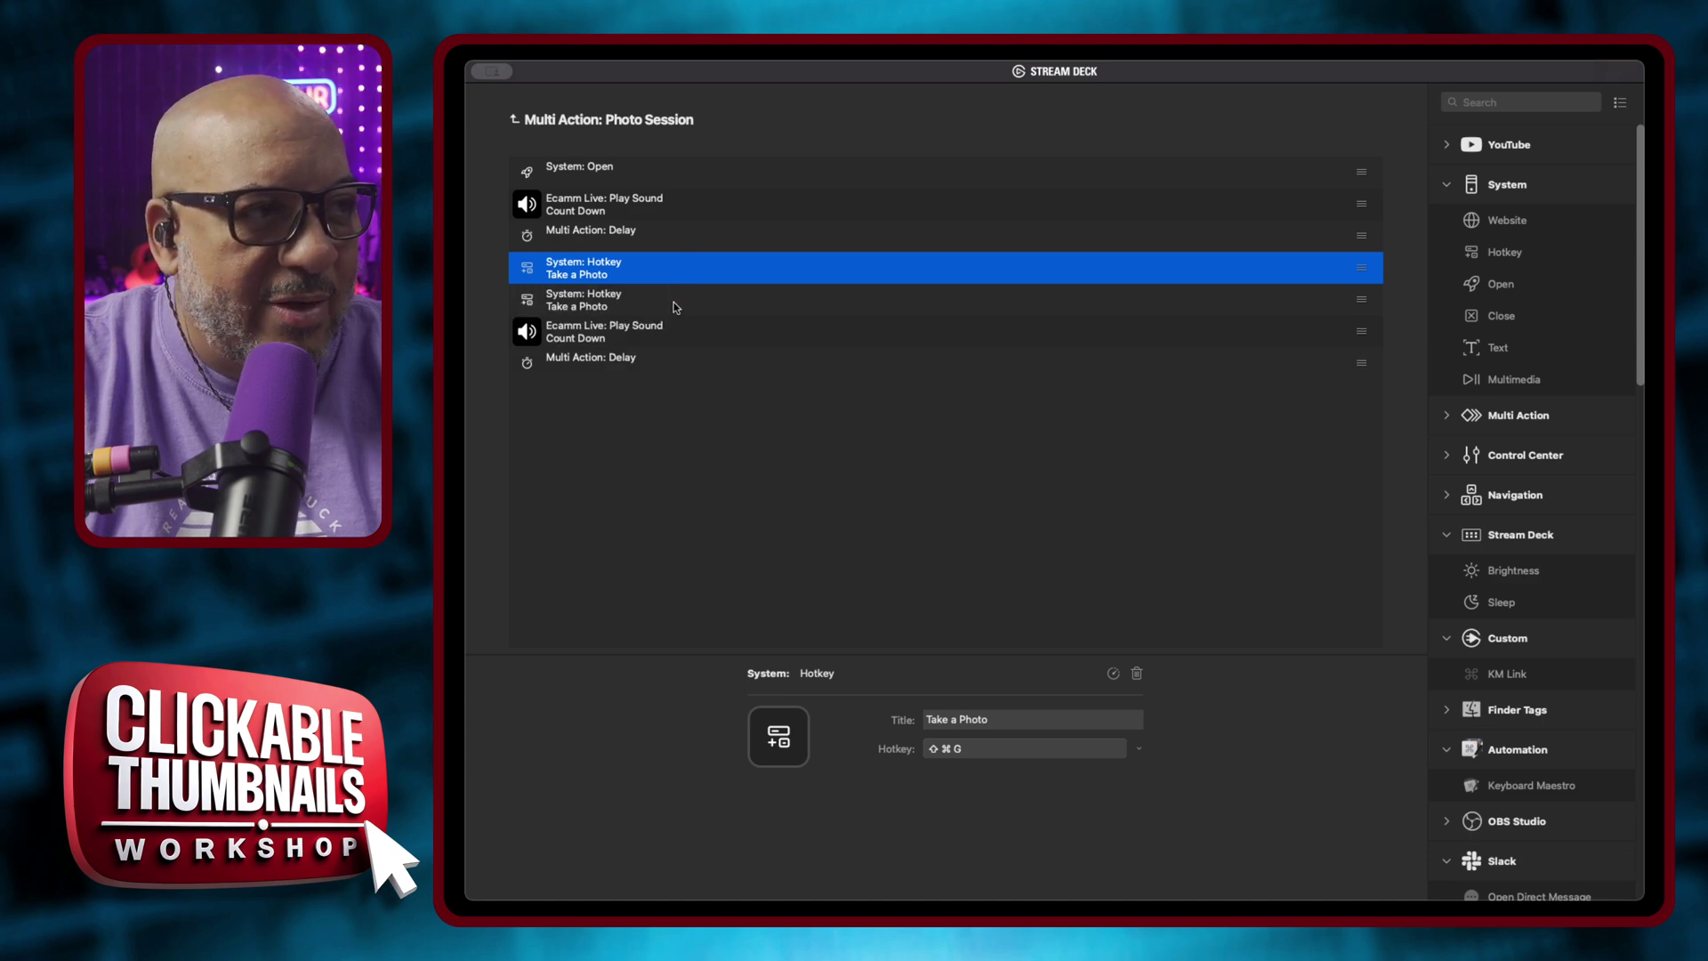
pyautogui.moveTo(672, 301); pyautogui.dragTo(687, 375)
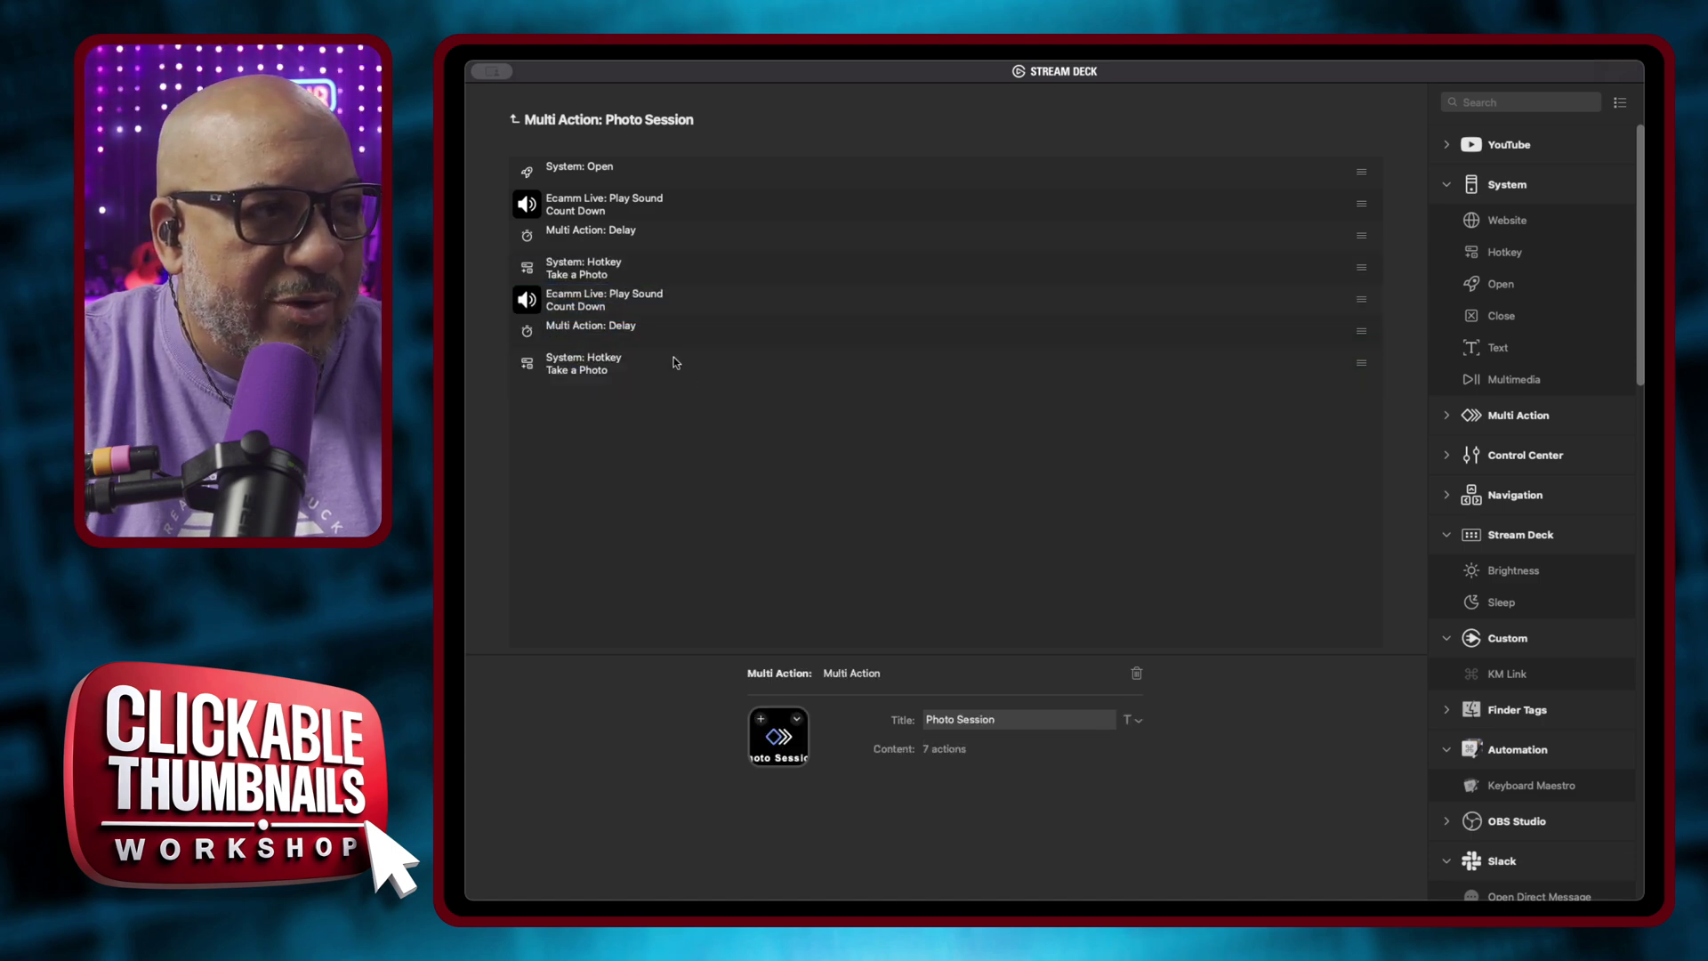
# Add a copy of the camera shutter Play Sound action after the second Take a Photo hotkey.
pyautogui.click(662, 298)
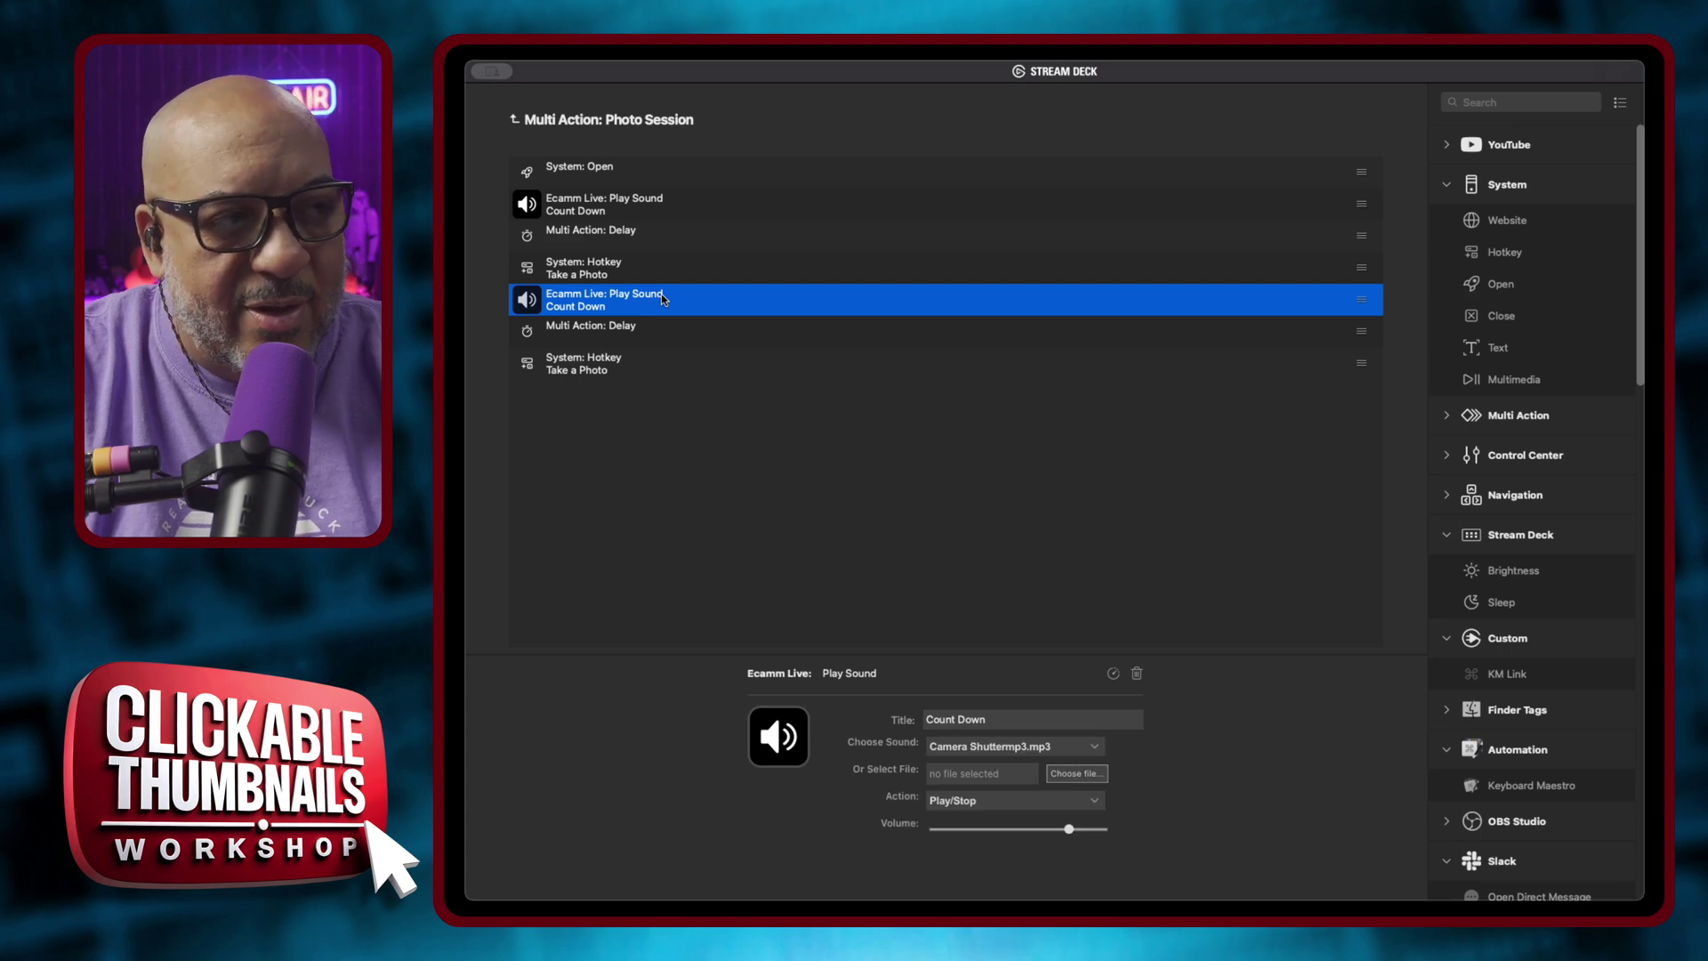
pyautogui.click(674, 373)
pyautogui.click(670, 433)
pyautogui.press('super+v')
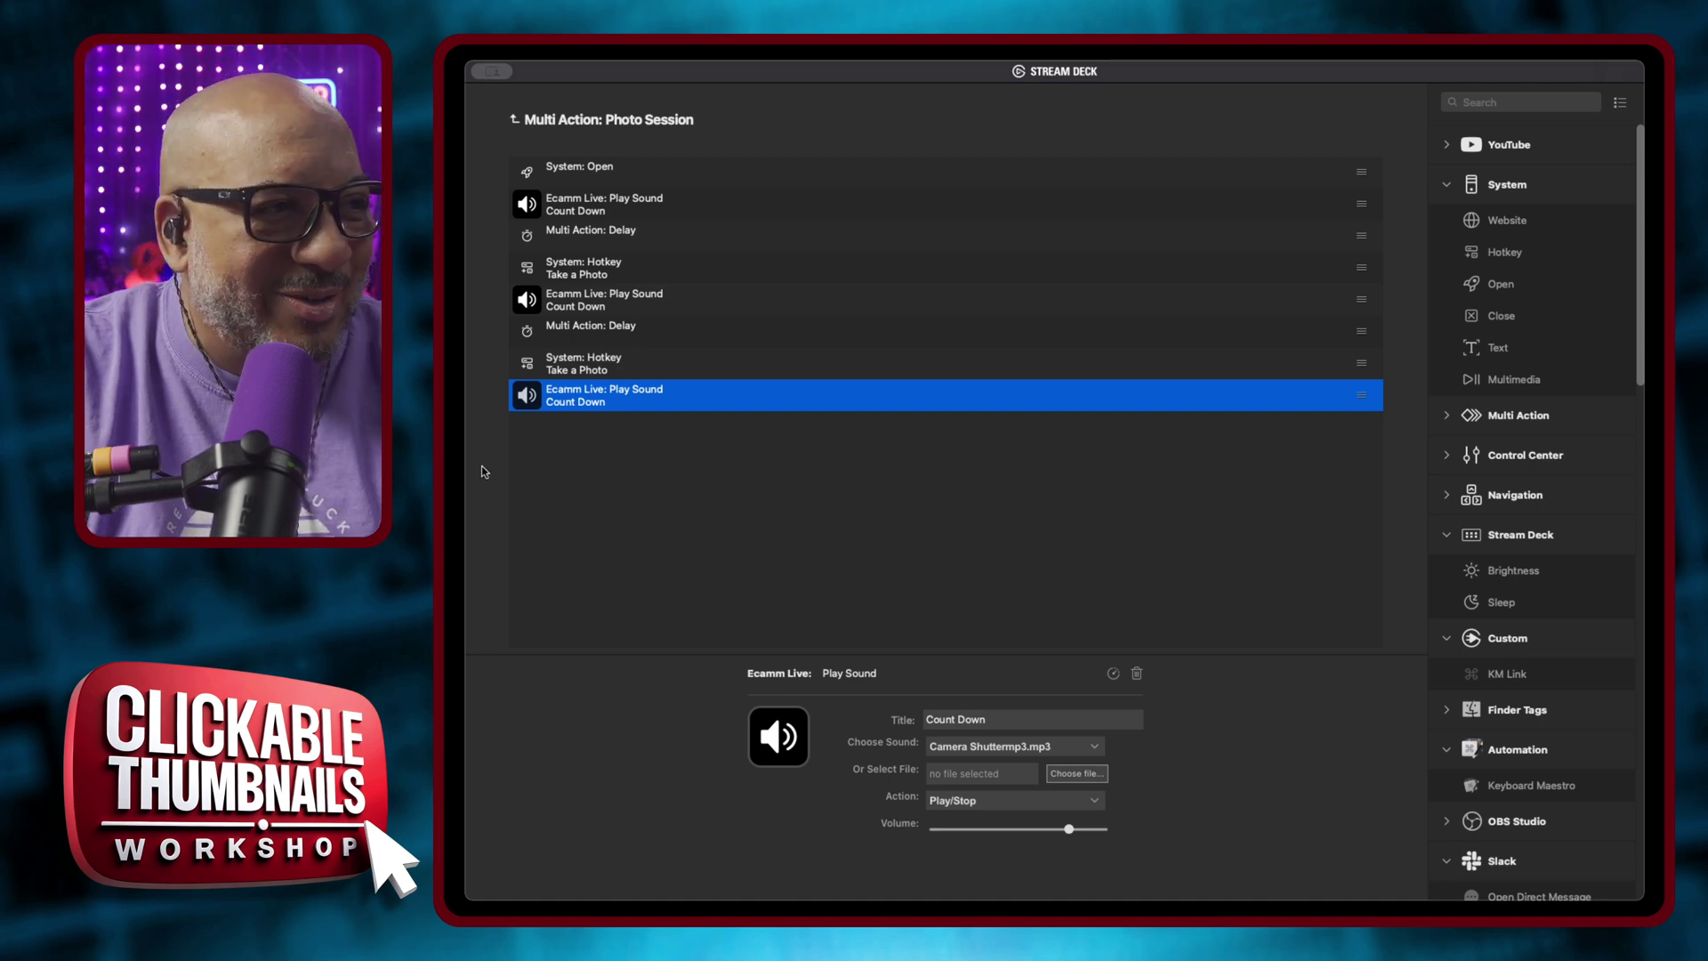
# Add three more copies of the 5250 ms Delay action at the end of the multi action.
pyautogui.click(656, 235)
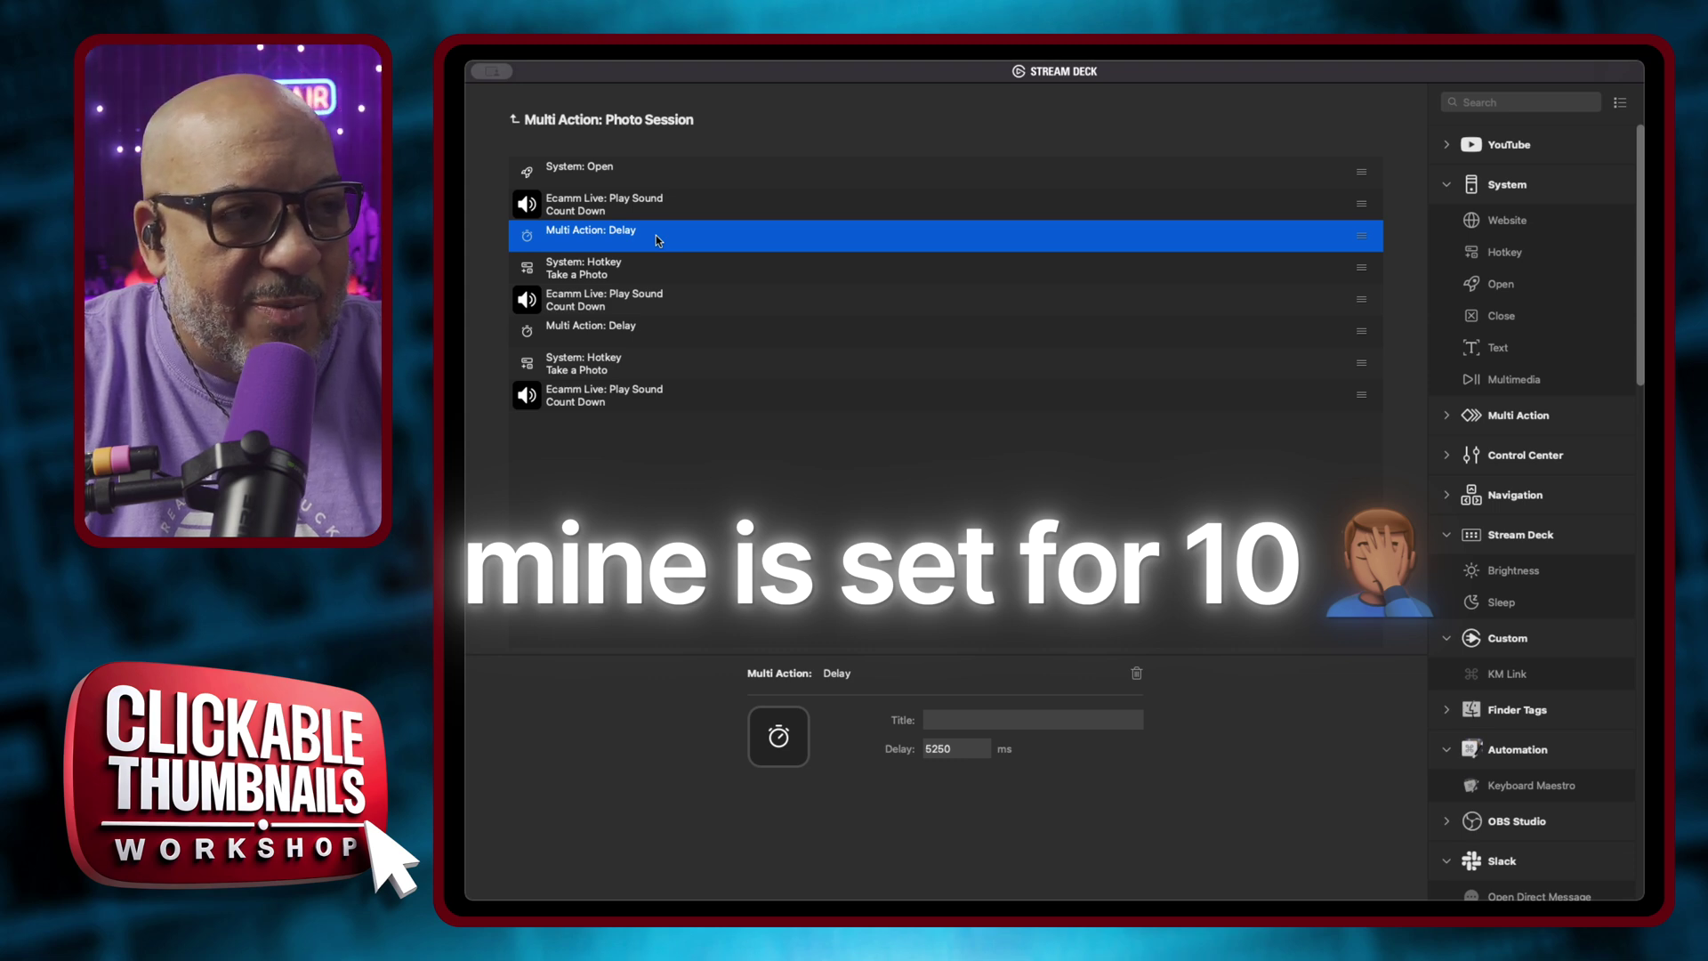
pyautogui.click(637, 472)
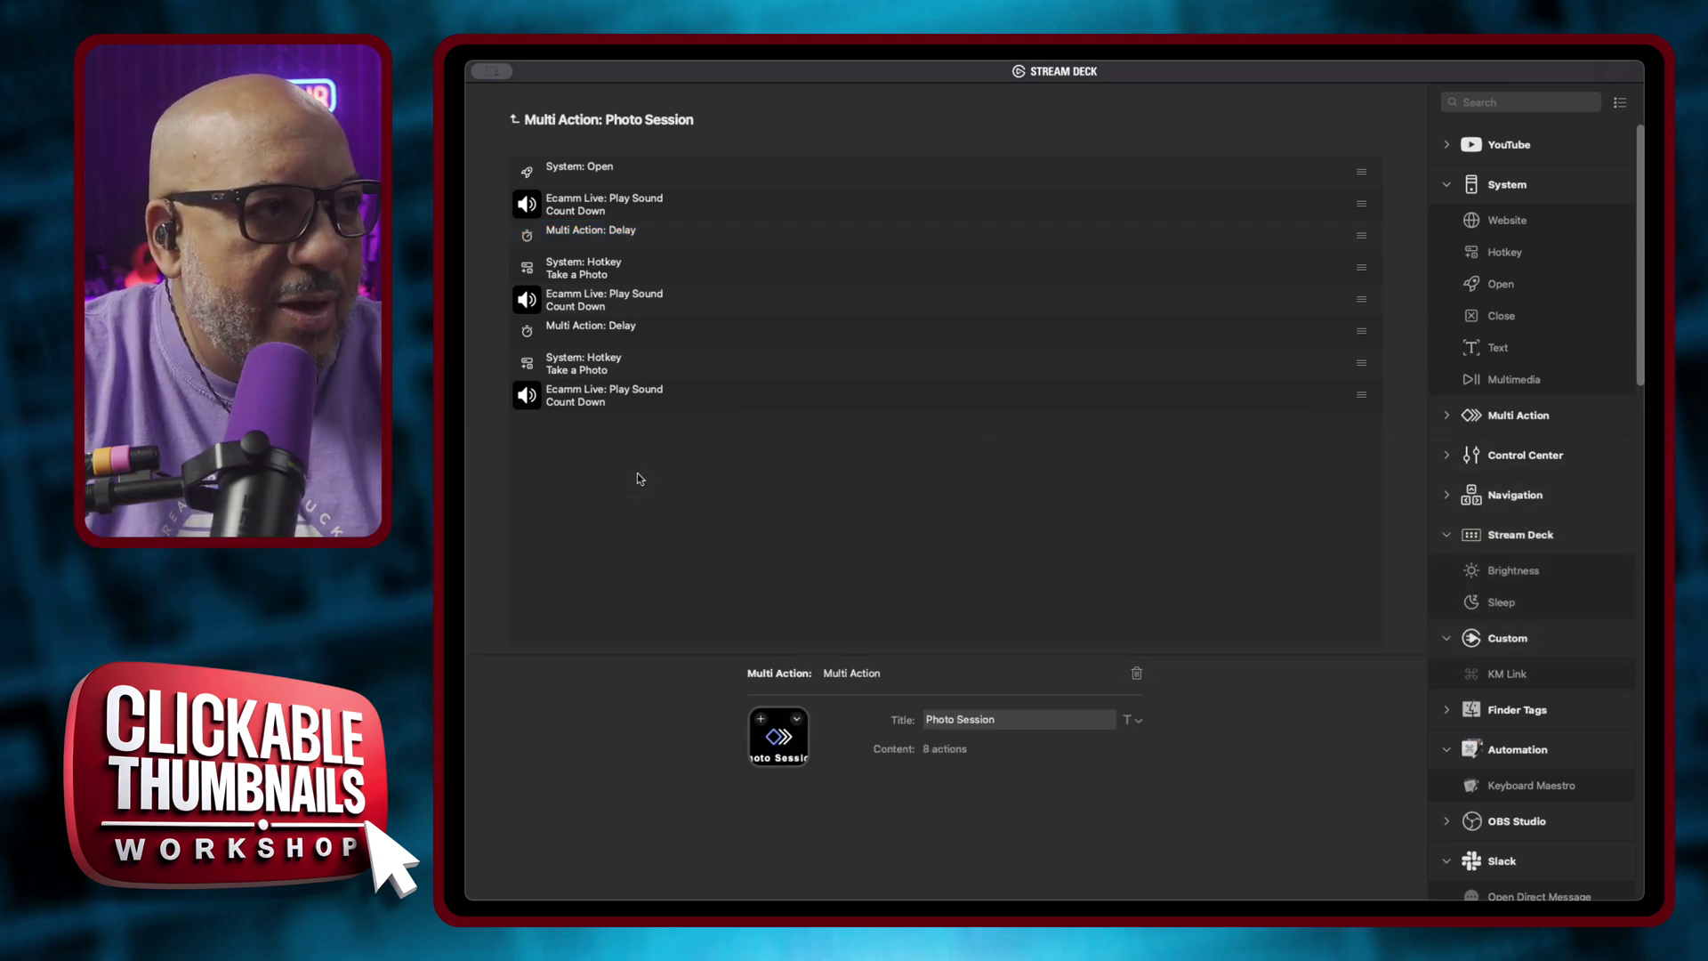
pyautogui.press('super+v')
pyautogui.press('super+v')
pyautogui.press('super+v')
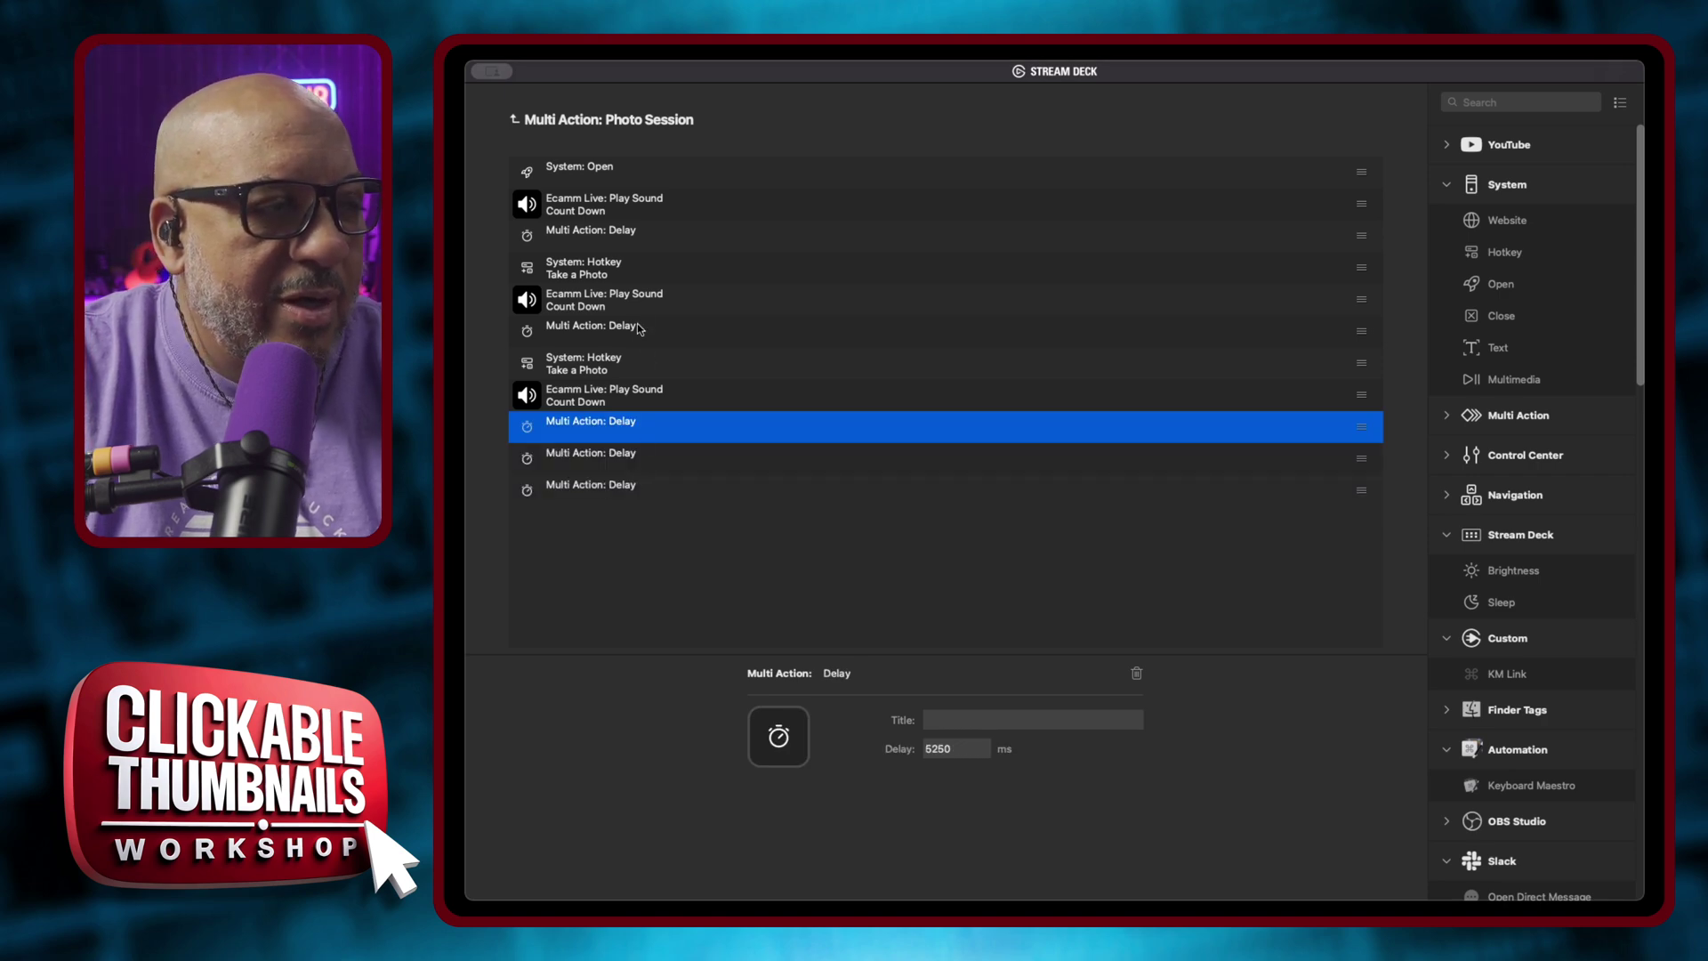
# Paste three copies of the Take a Photo hotkey and arrange them so one follows each of the three new Delays.
pyautogui.click(662, 271)
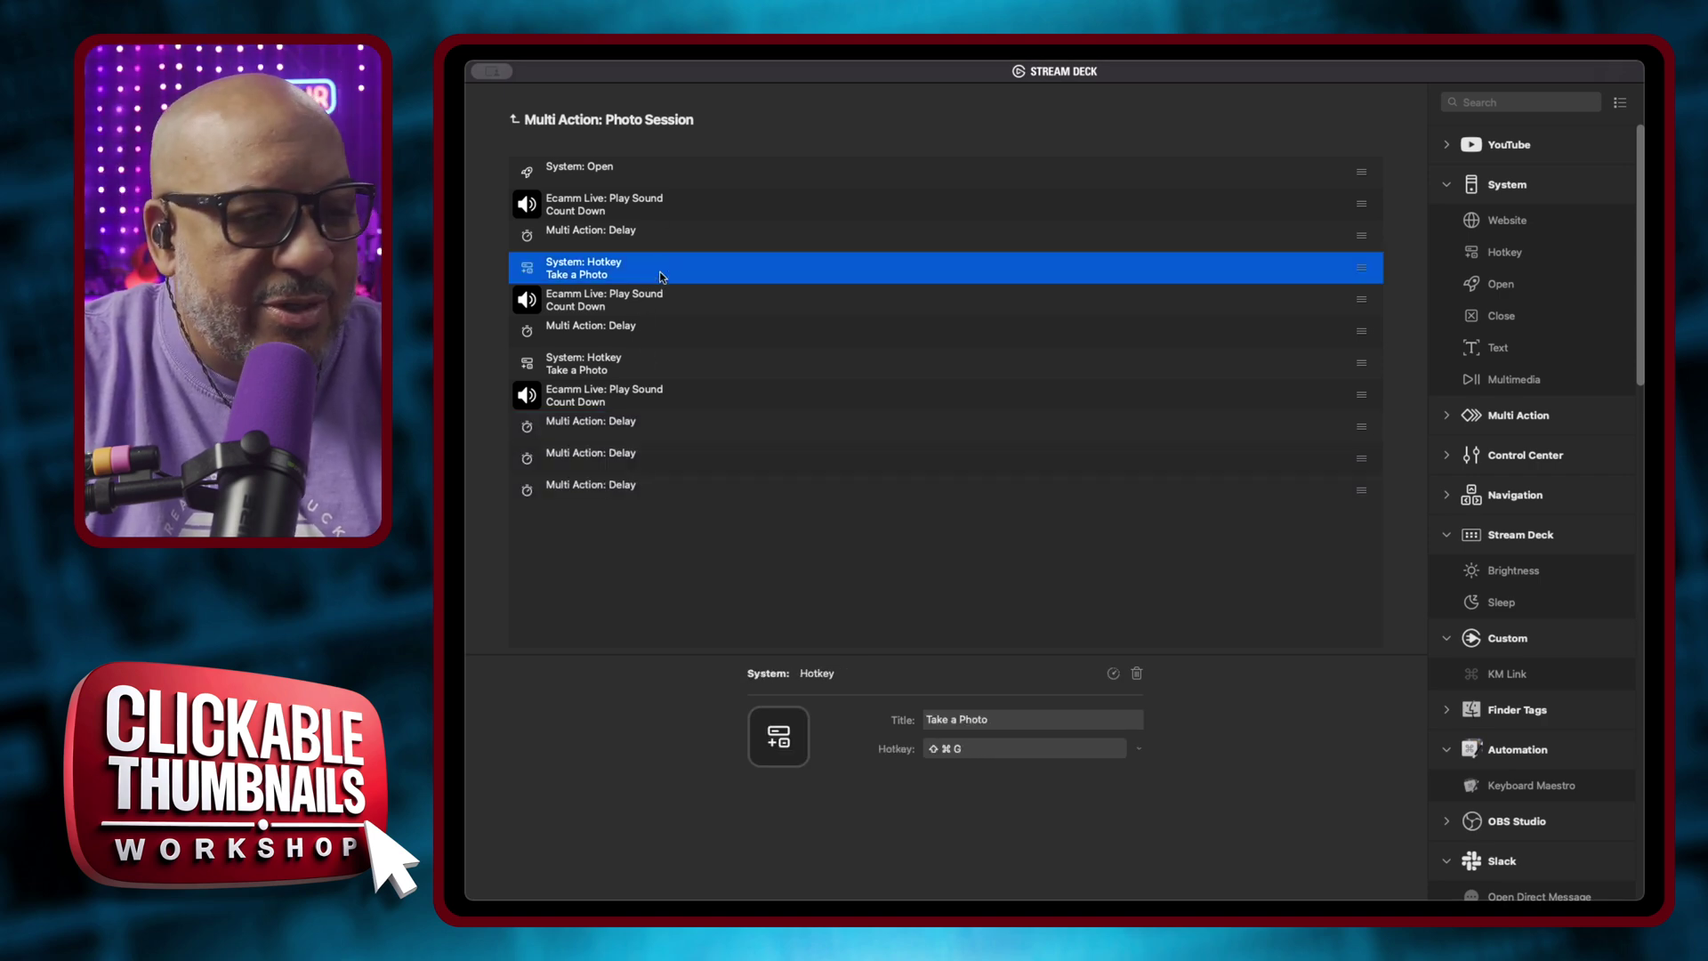
pyautogui.click(611, 519)
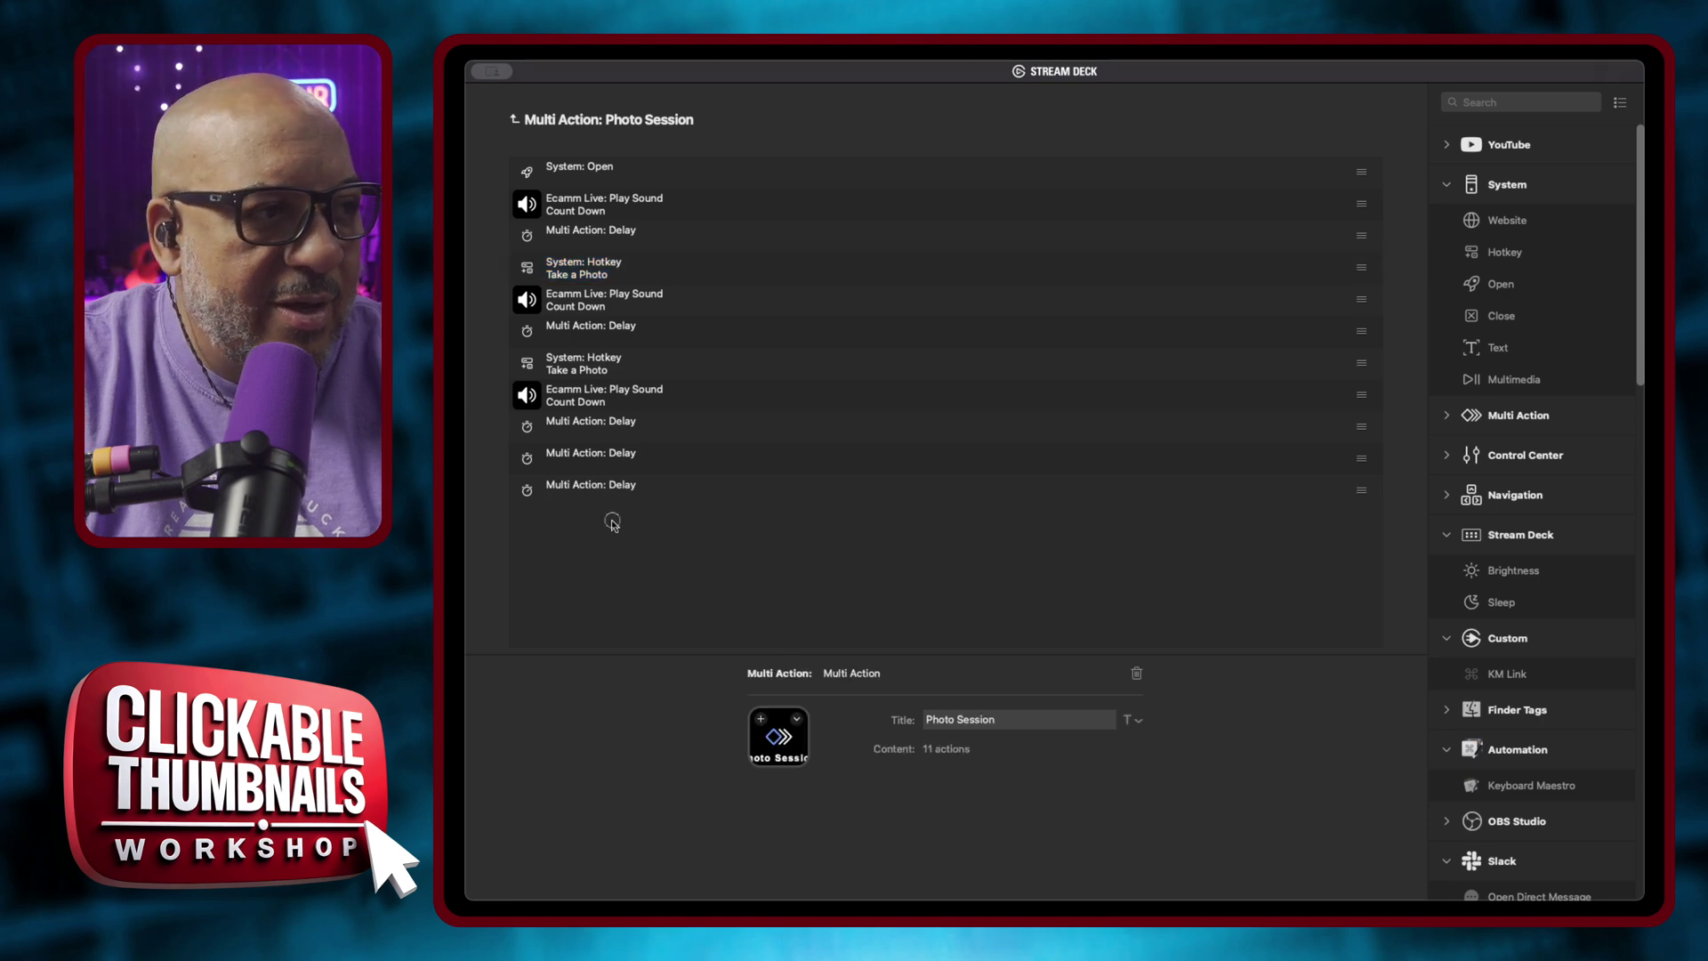
pyautogui.press('super+v')
pyautogui.press('super+v')
pyautogui.press('super+v')
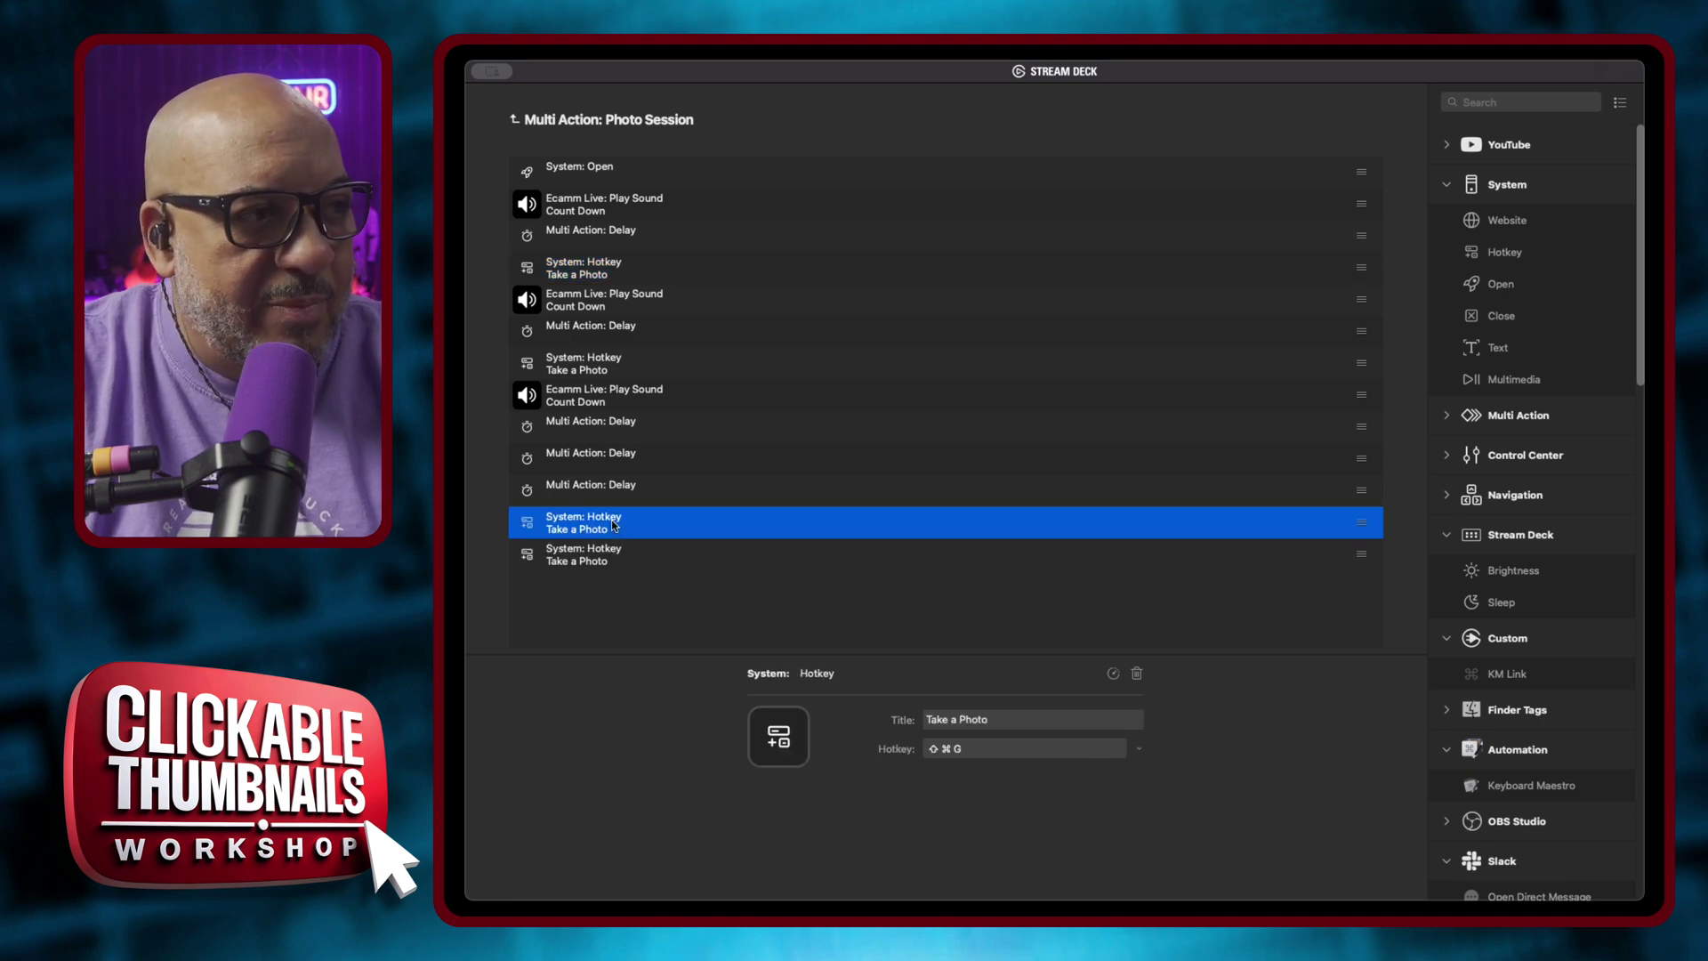
pyautogui.moveTo(636, 525); pyautogui.dragTo(681, 474)
pyautogui.moveTo(658, 556); pyautogui.dragTo(672, 511)
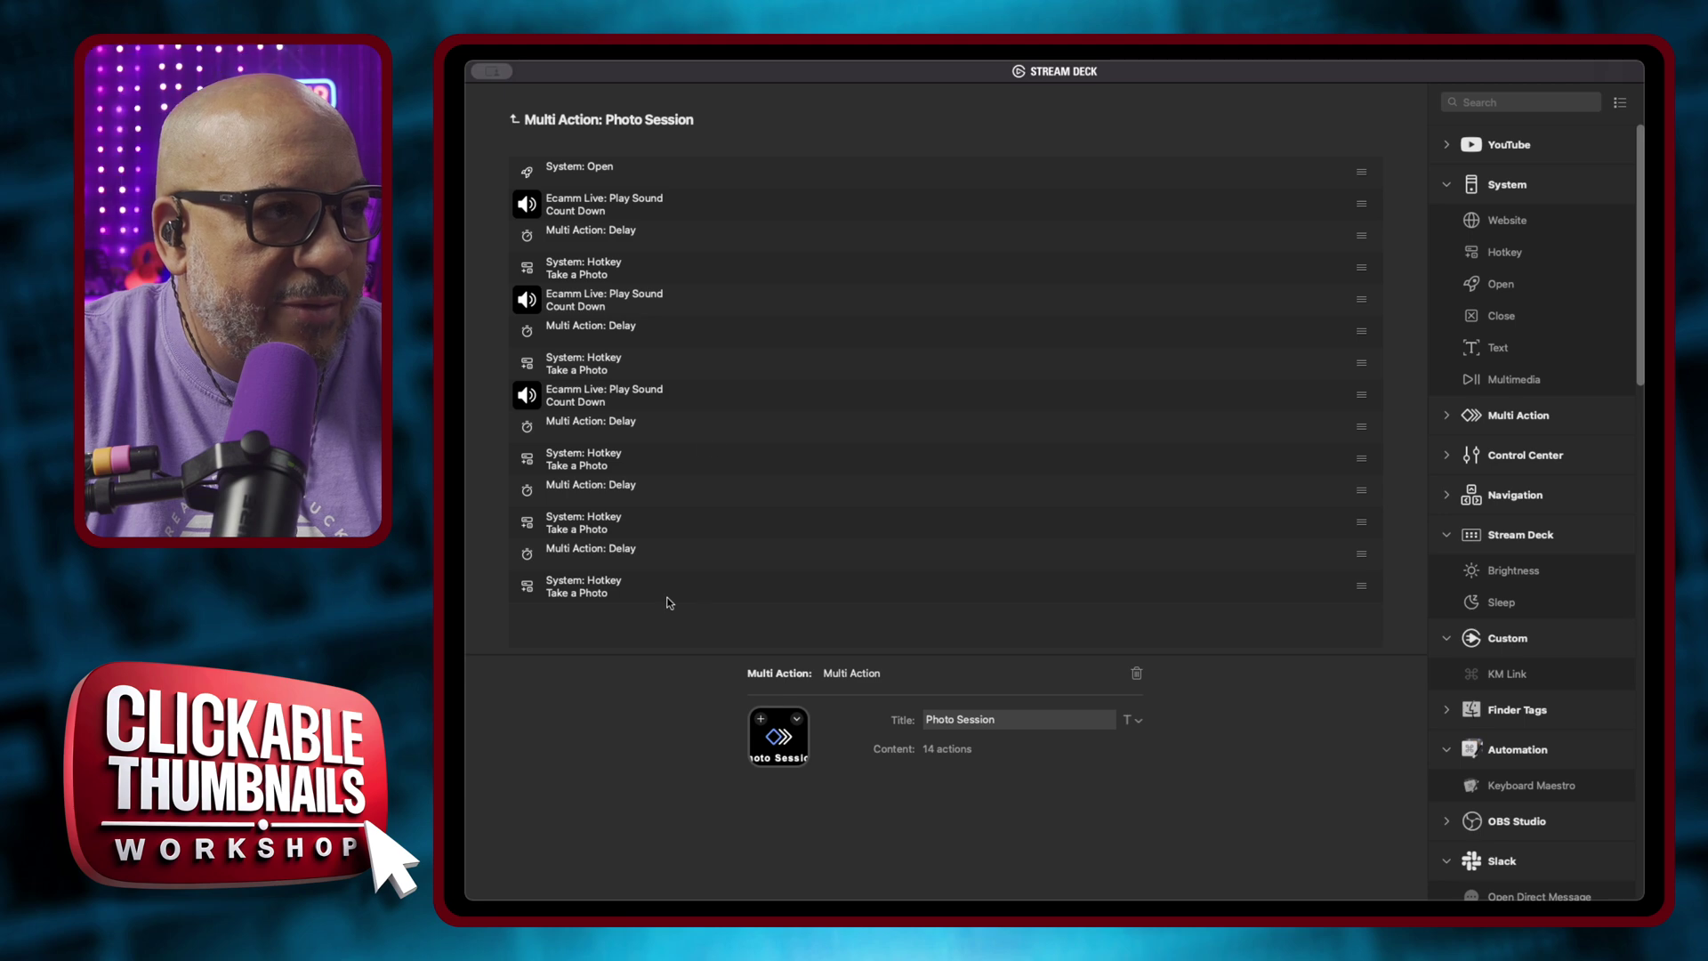
# Paste three copies of the camera shutter Play Sound action and place one after each of the last three Take a Photo hotkeys.
pyautogui.click(667, 307)
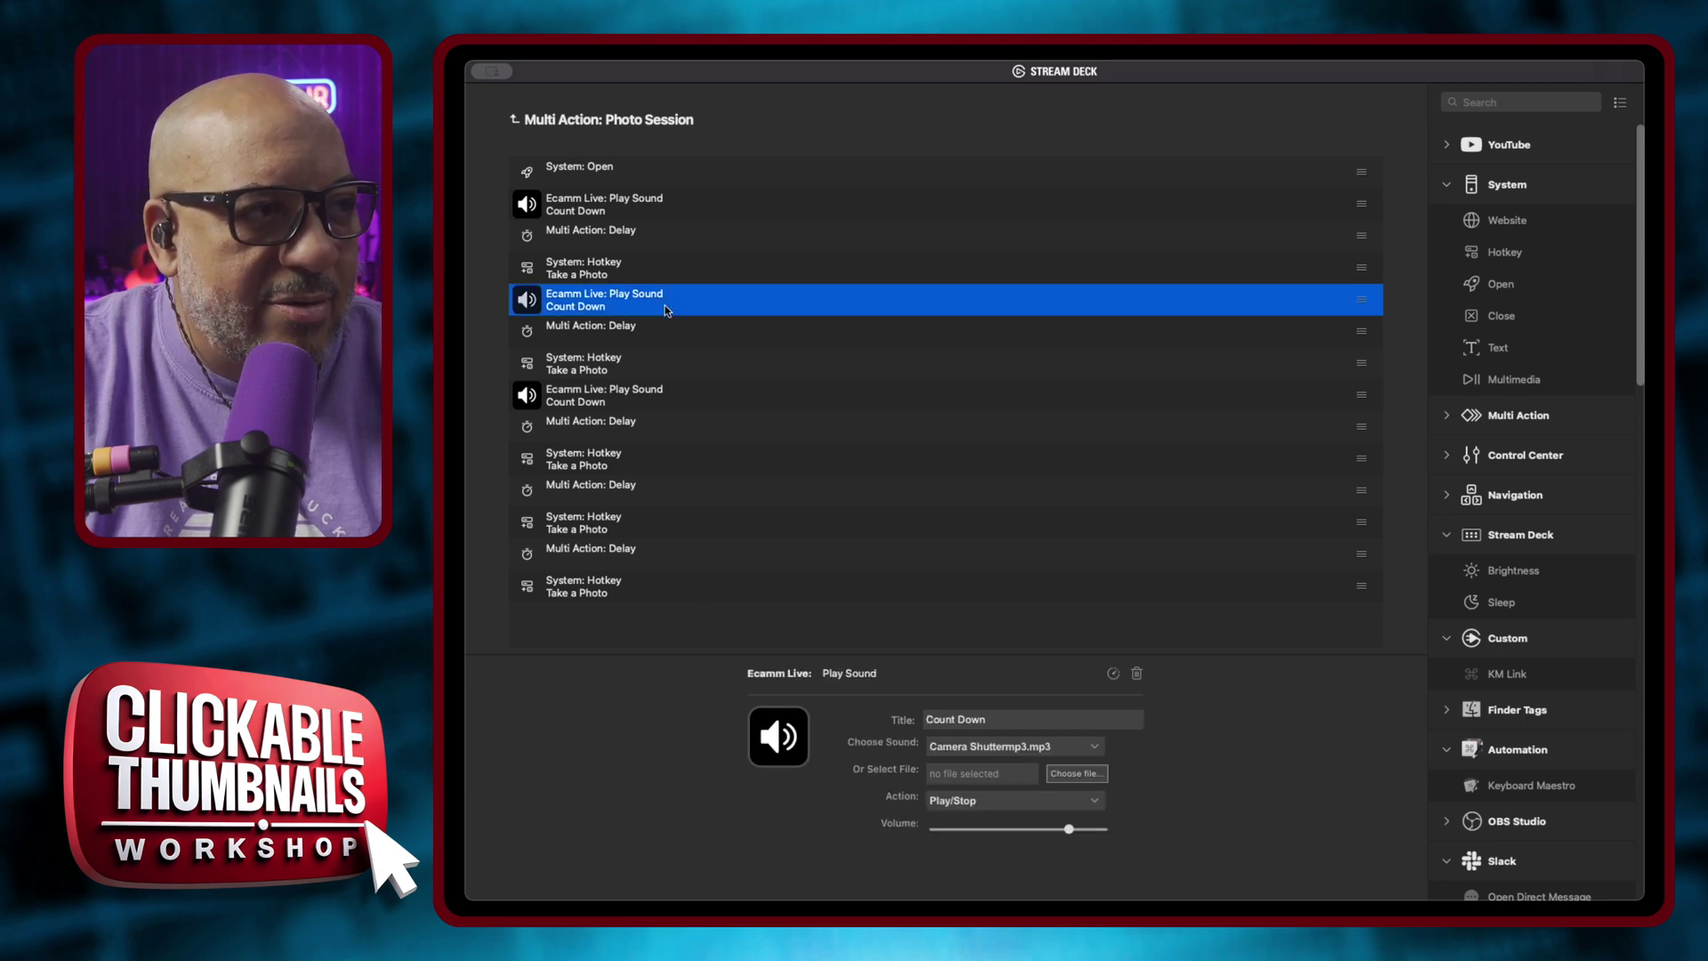
pyautogui.click(604, 619)
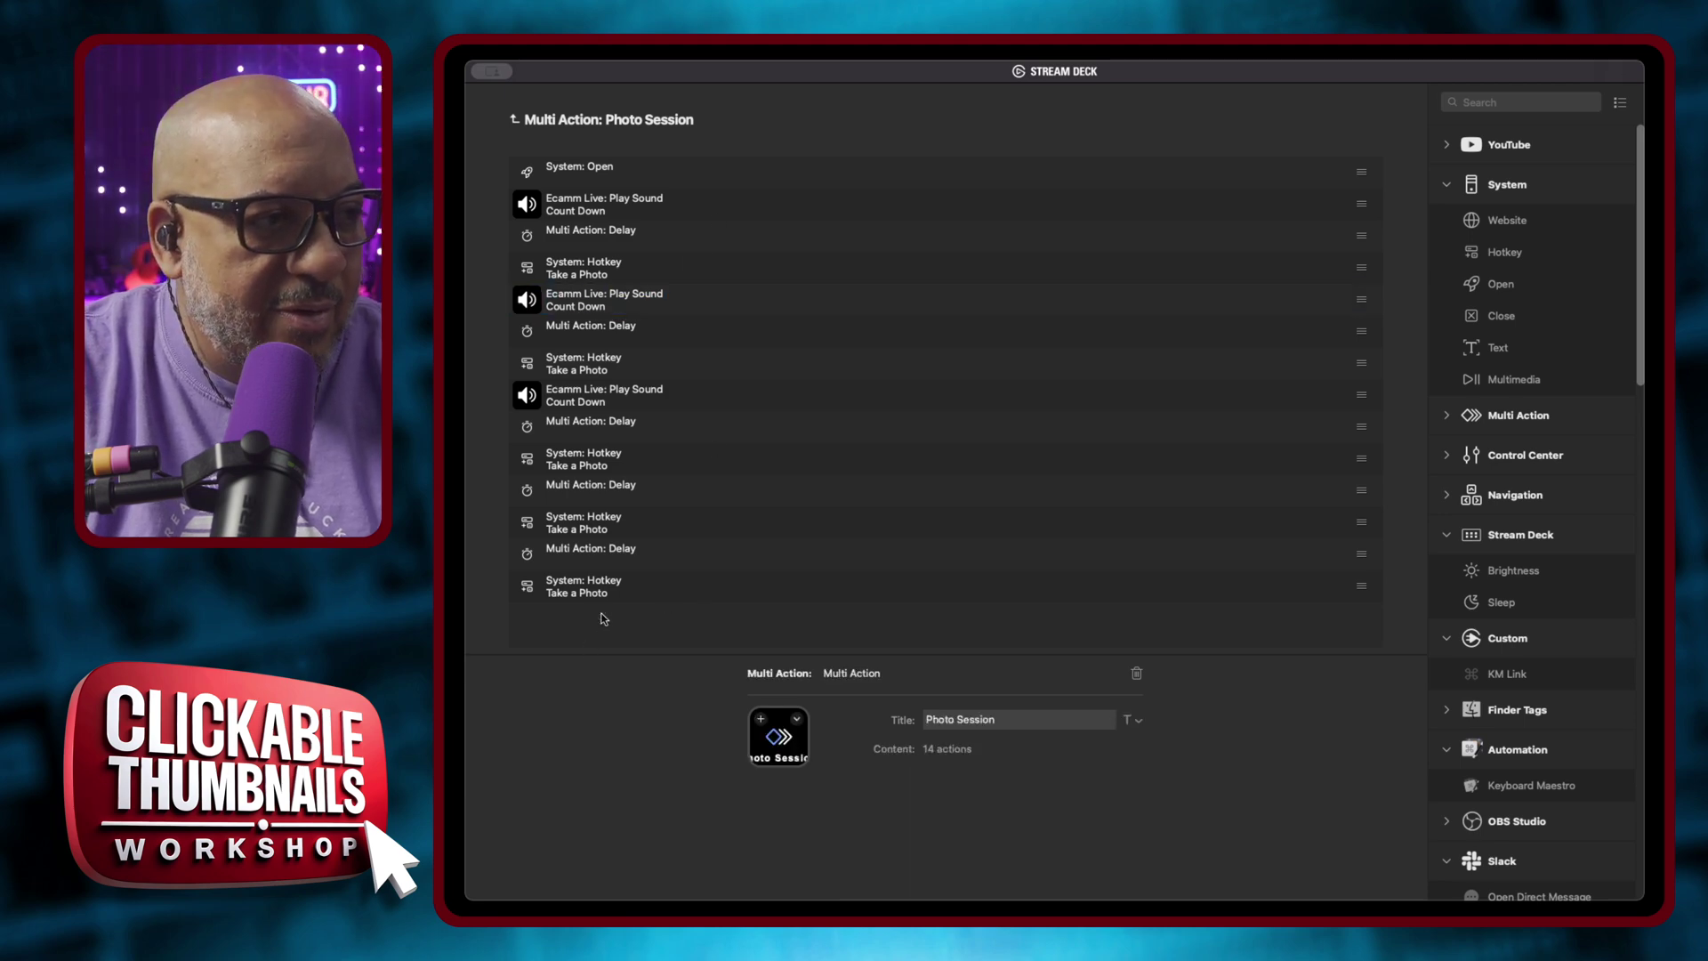
pyautogui.press('super+v')
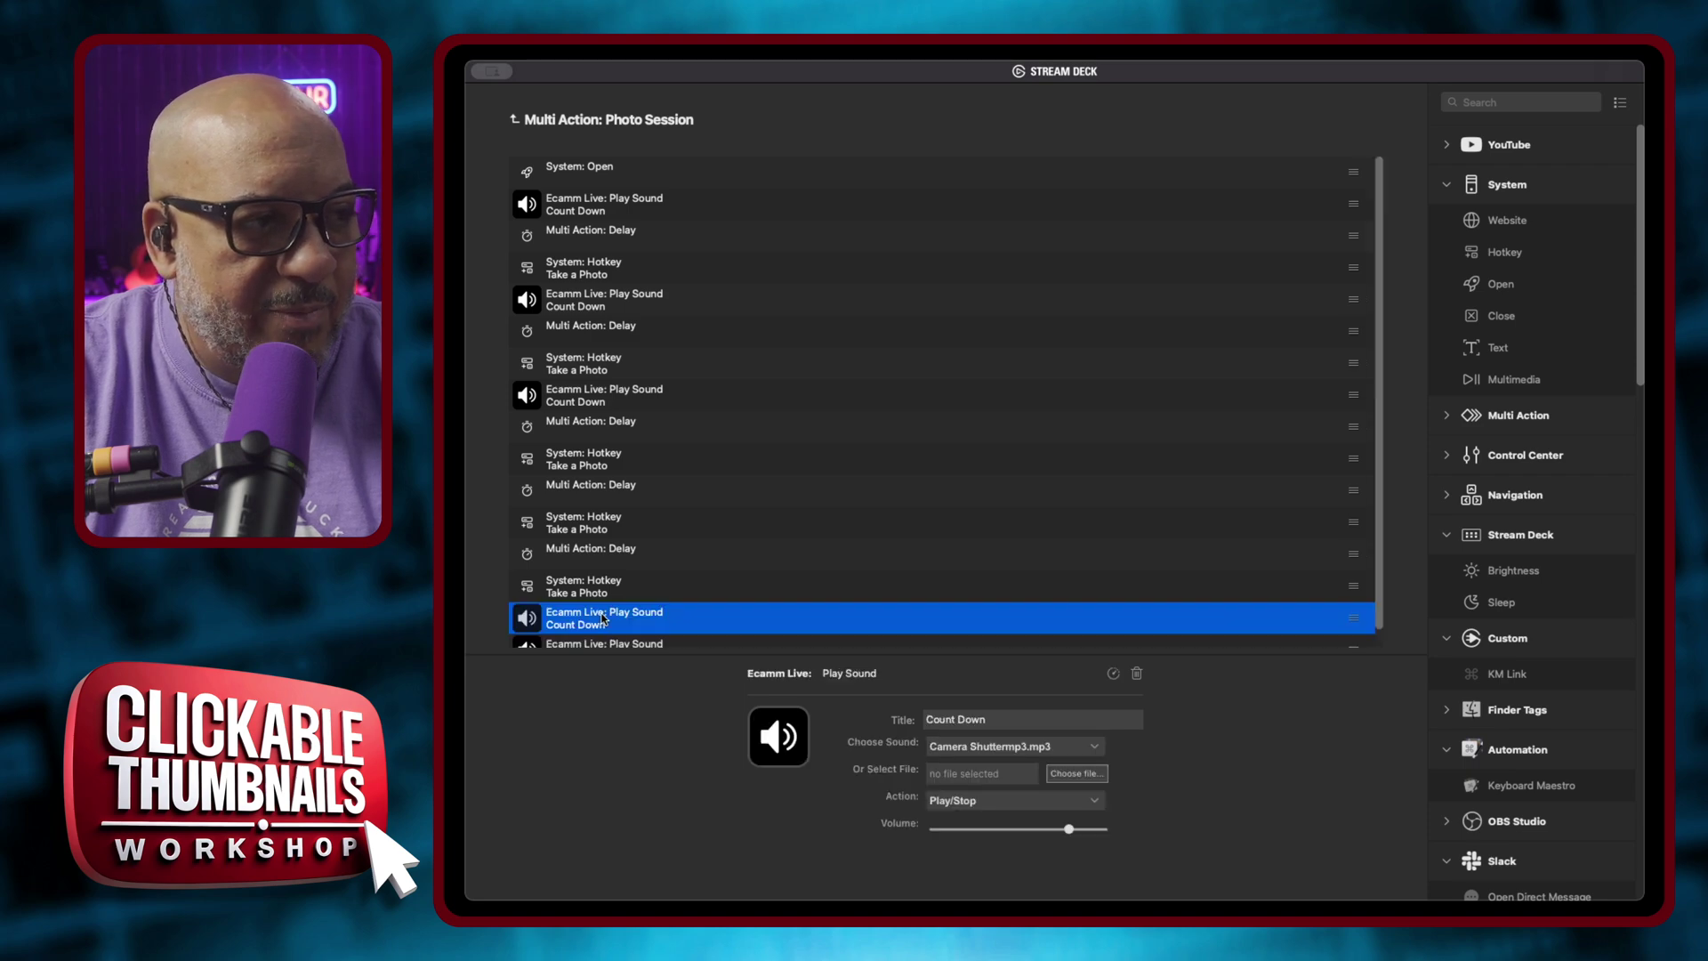
pyautogui.moveTo(729, 618); pyautogui.dragTo(735, 471)
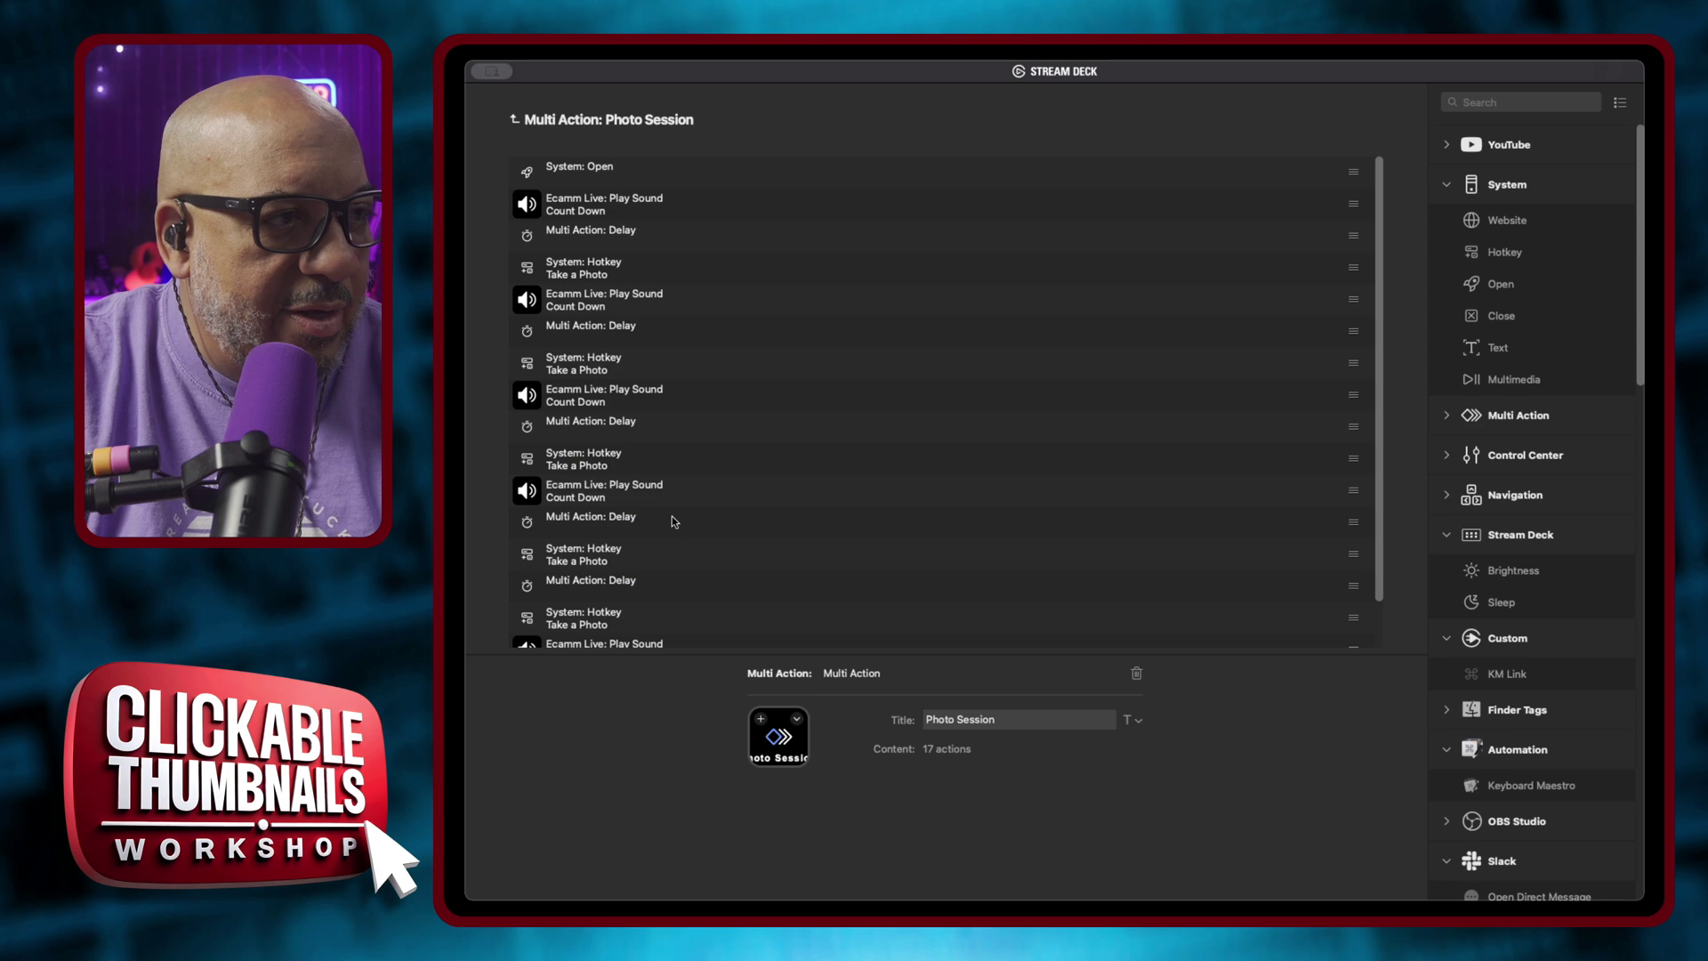
pyautogui.moveTo(686, 648); pyautogui.dragTo(710, 539)
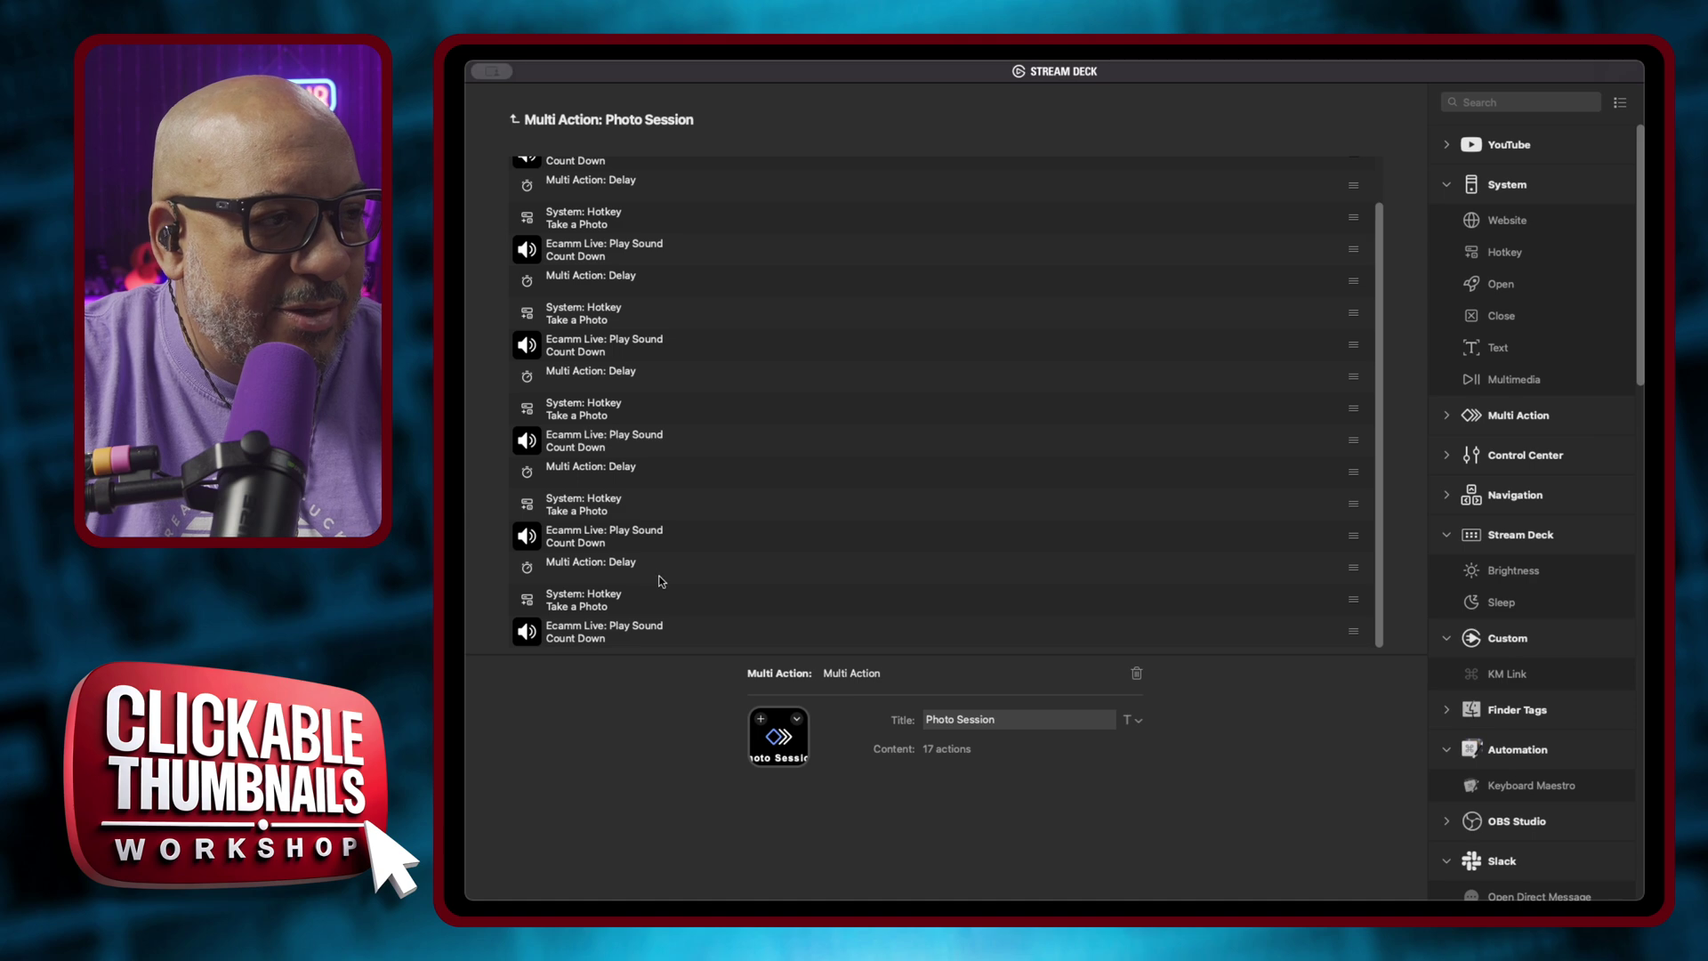
pyautogui.scroll(1, 663, 614)
pyautogui.scroll(2, 793, 429)
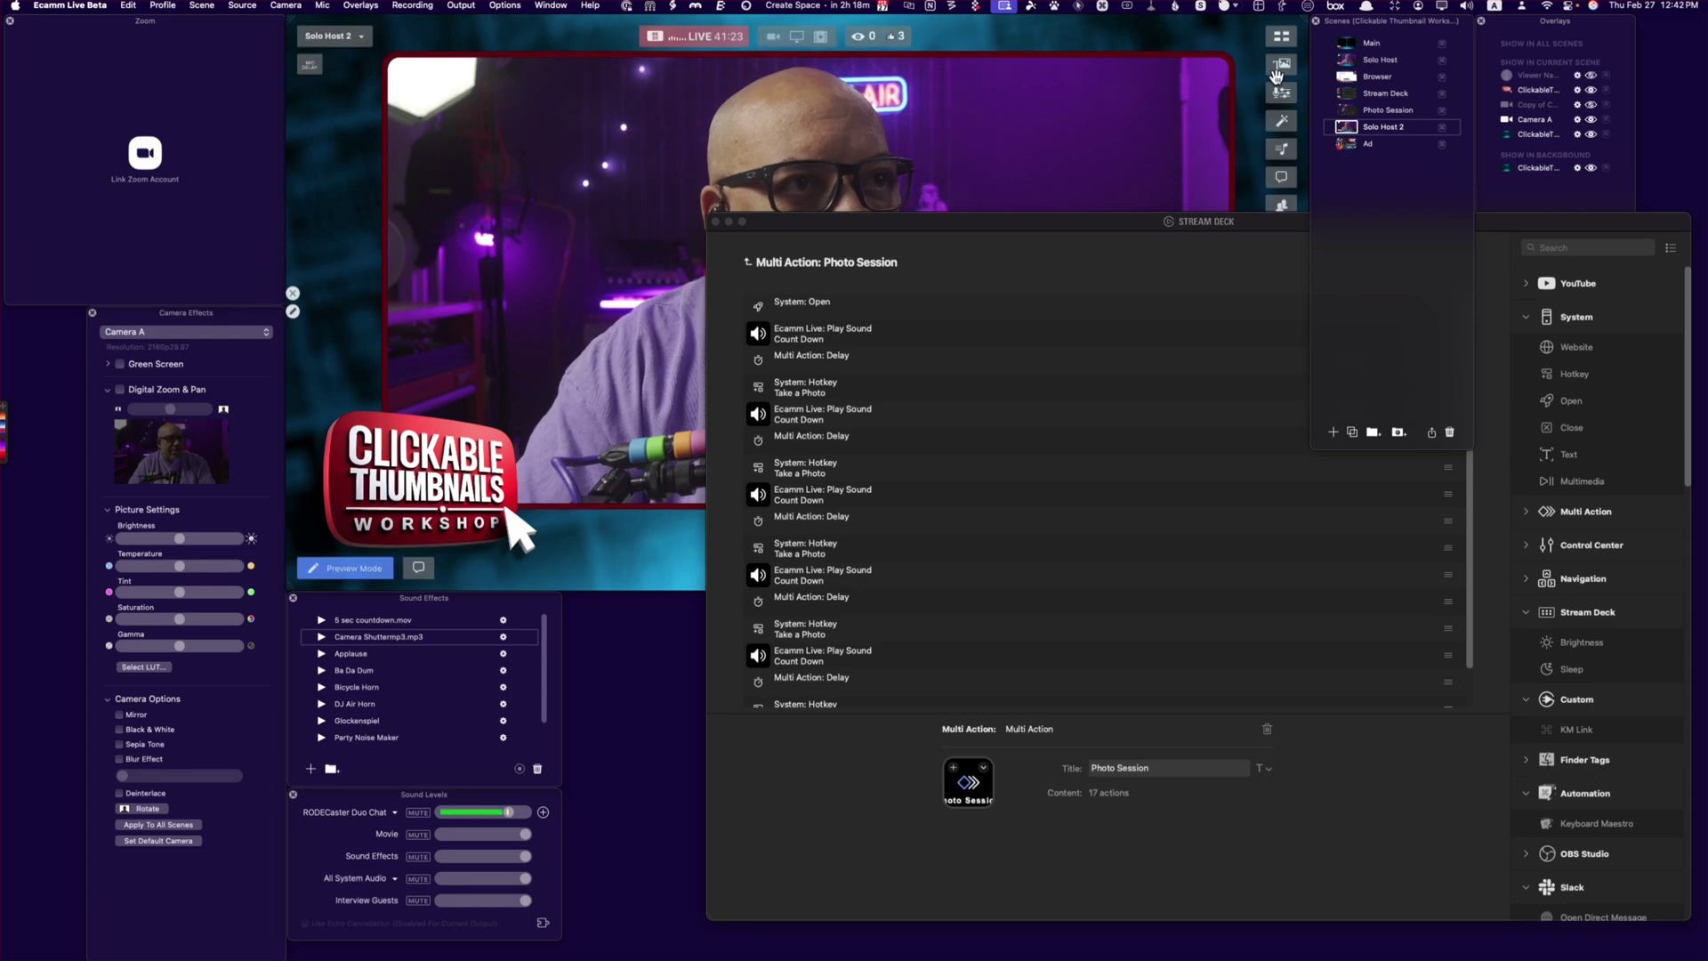
pyautogui.click(1252, 70)
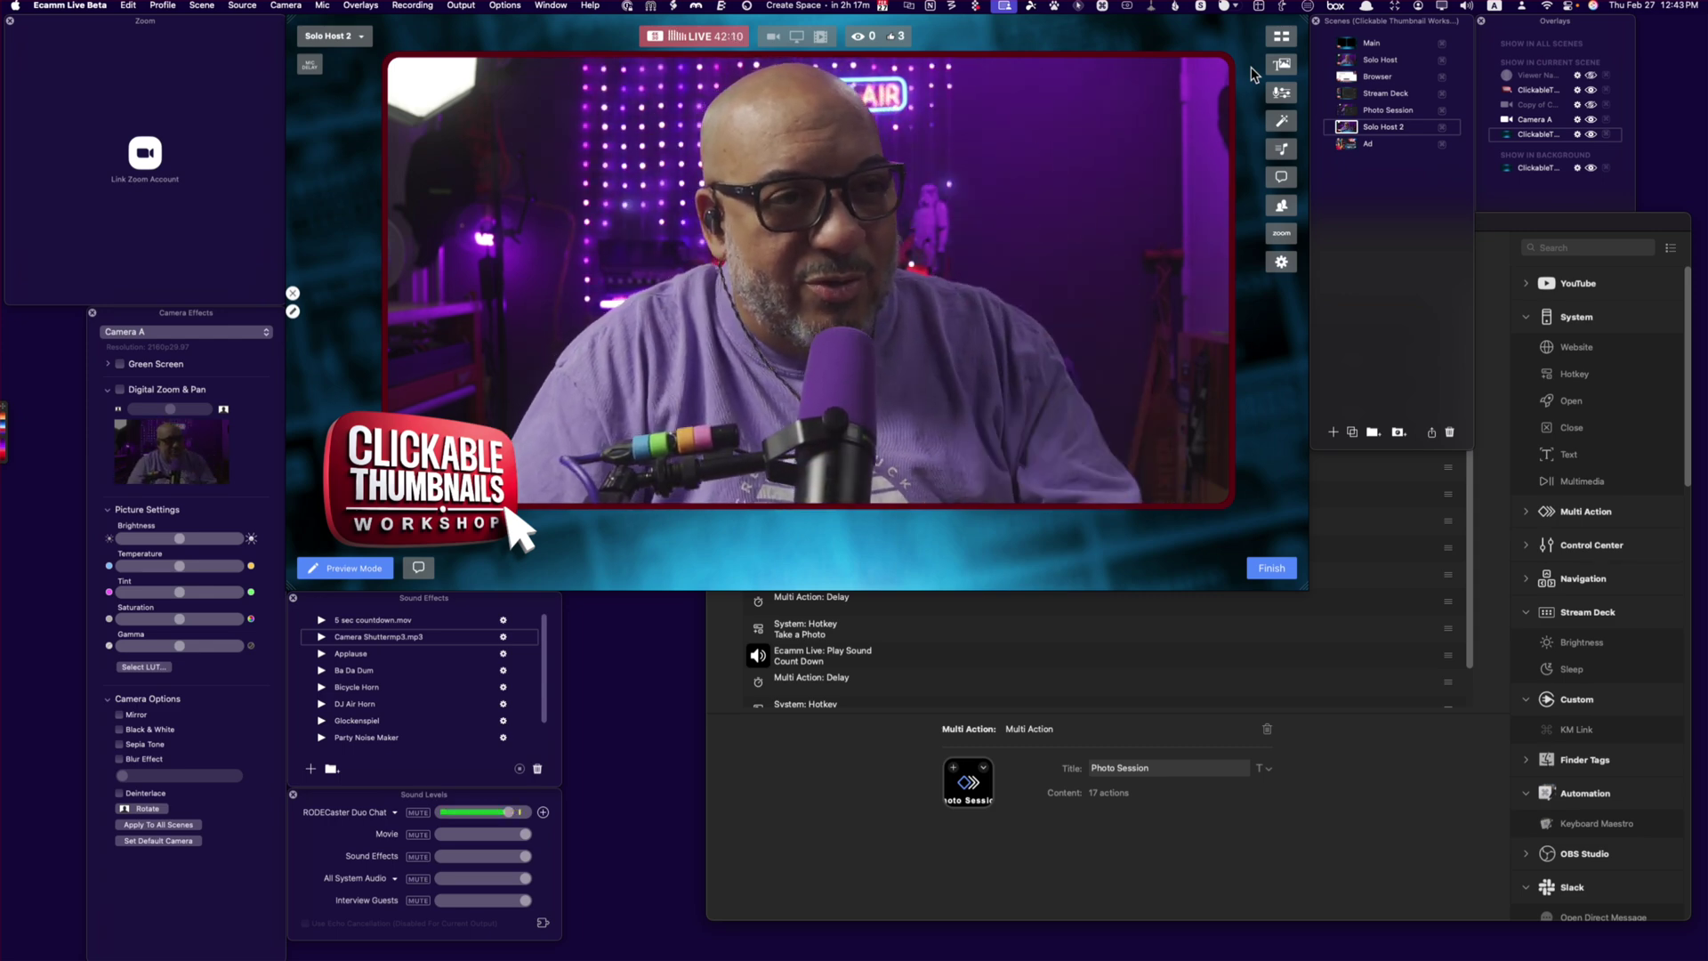
pyautogui.click(1346, 94)
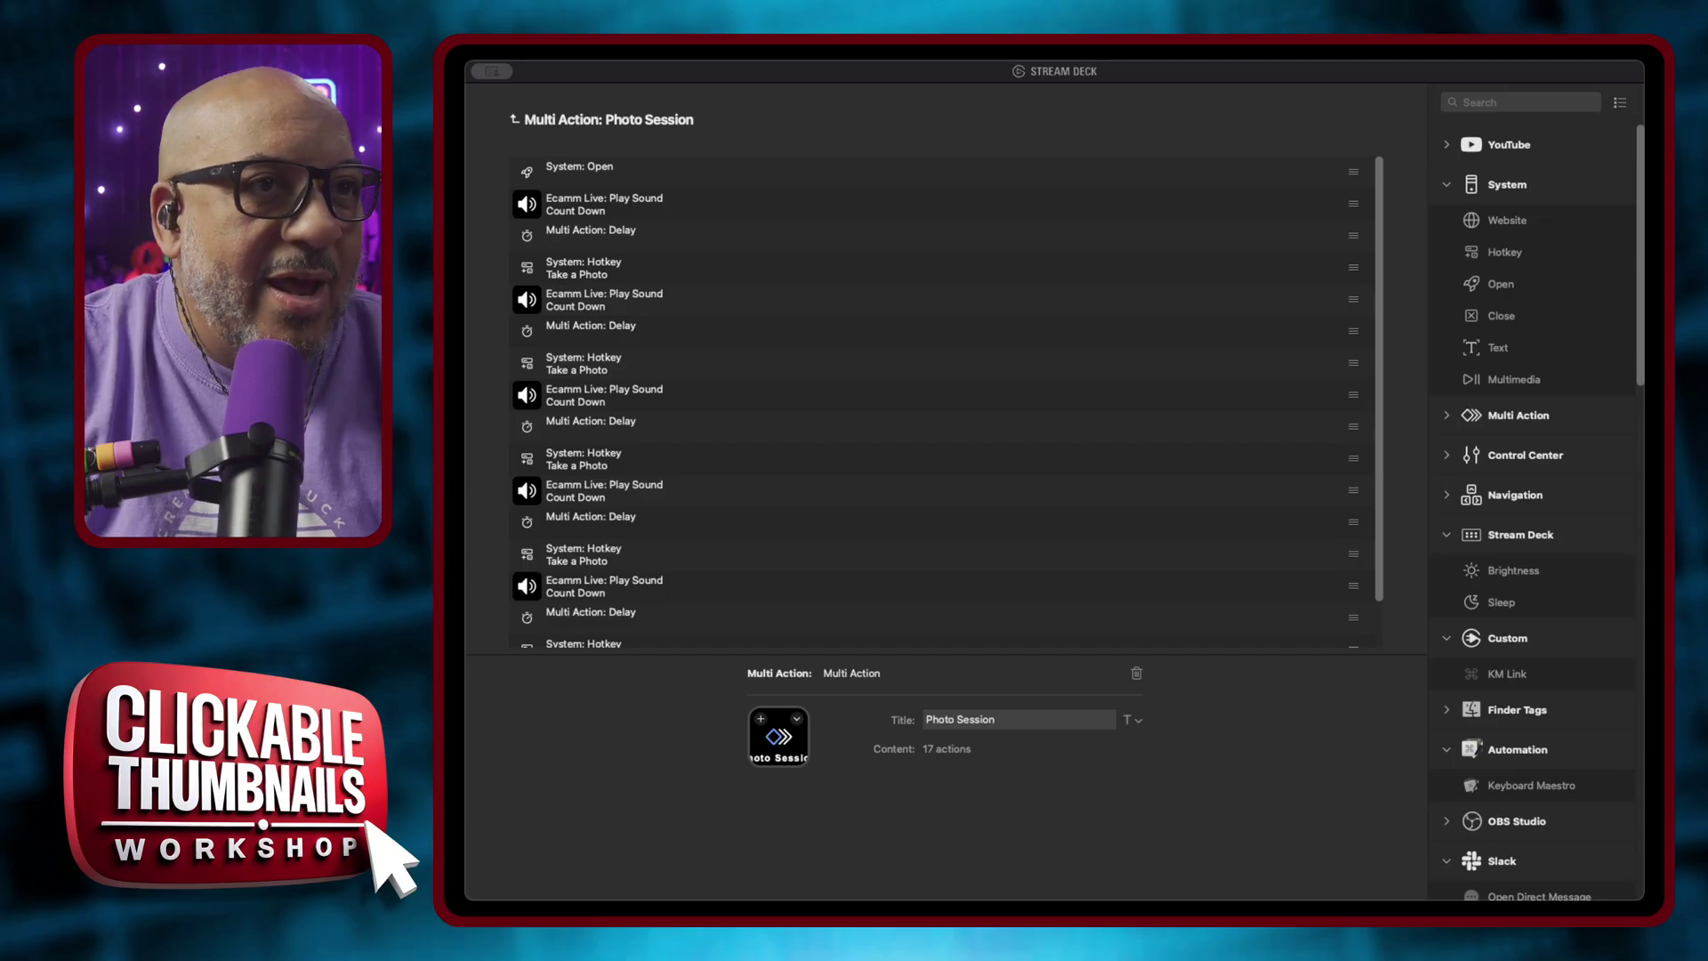
# Set the second Delay action, following the first camera shutter sound, to 3000 ms.
pyautogui.click(1260, 754)
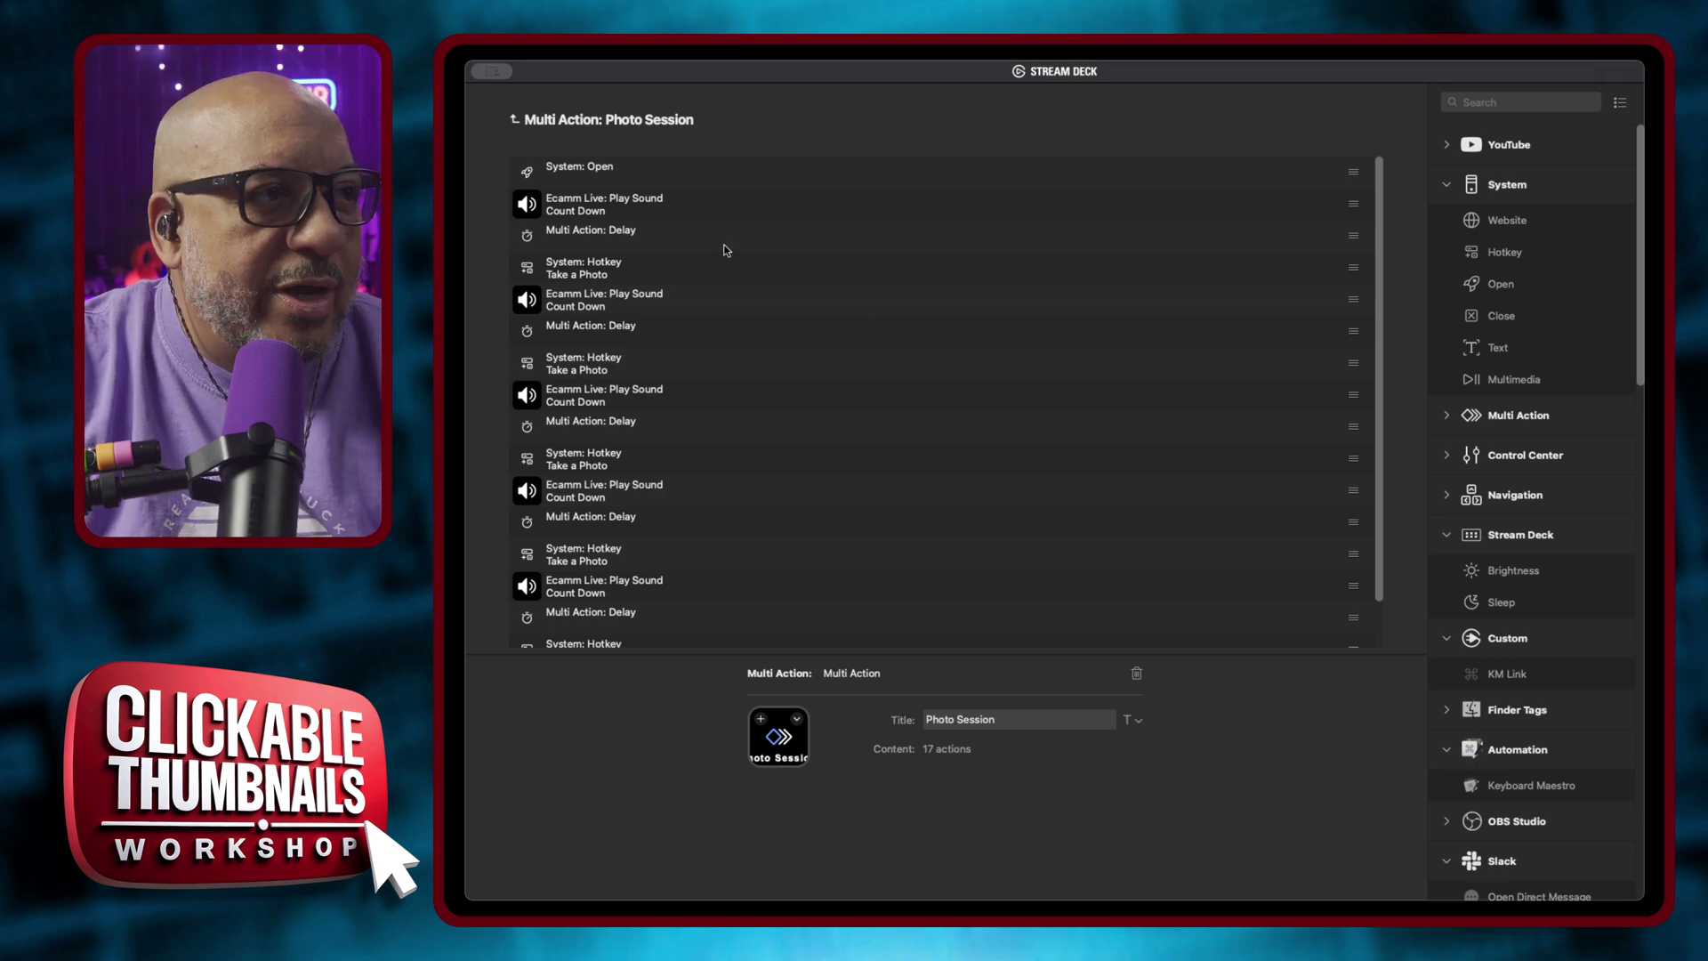
pyautogui.click(691, 333)
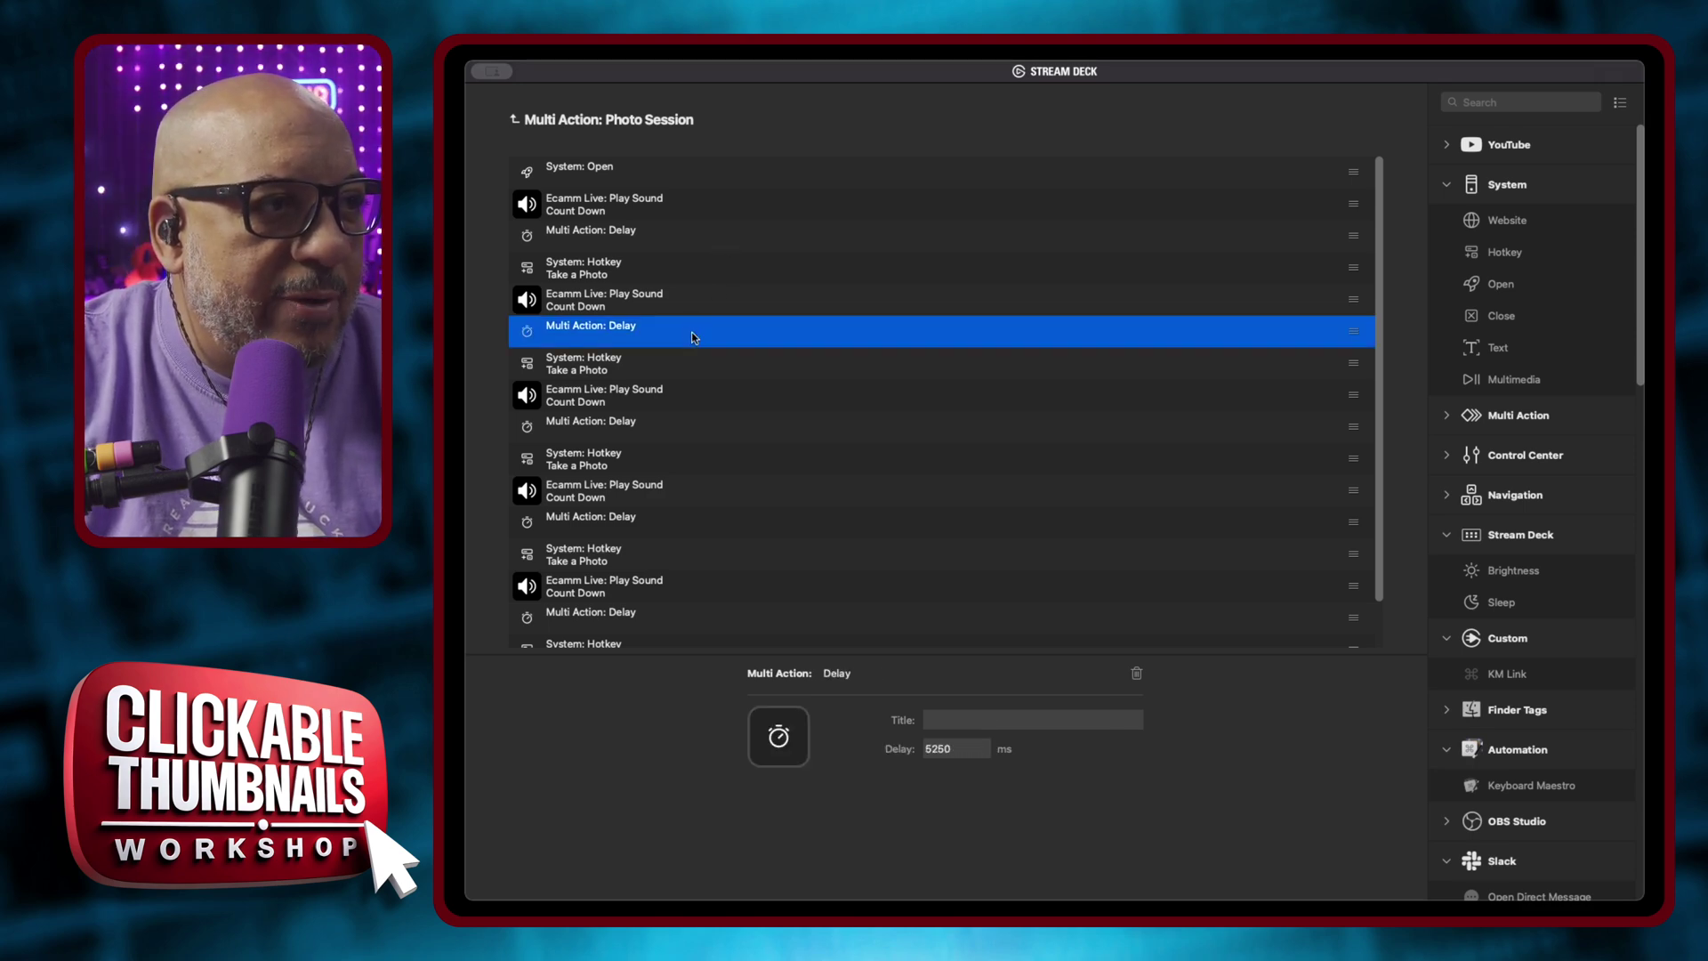
pyautogui.doubleClick(940, 747)
pyautogui.write('3000')
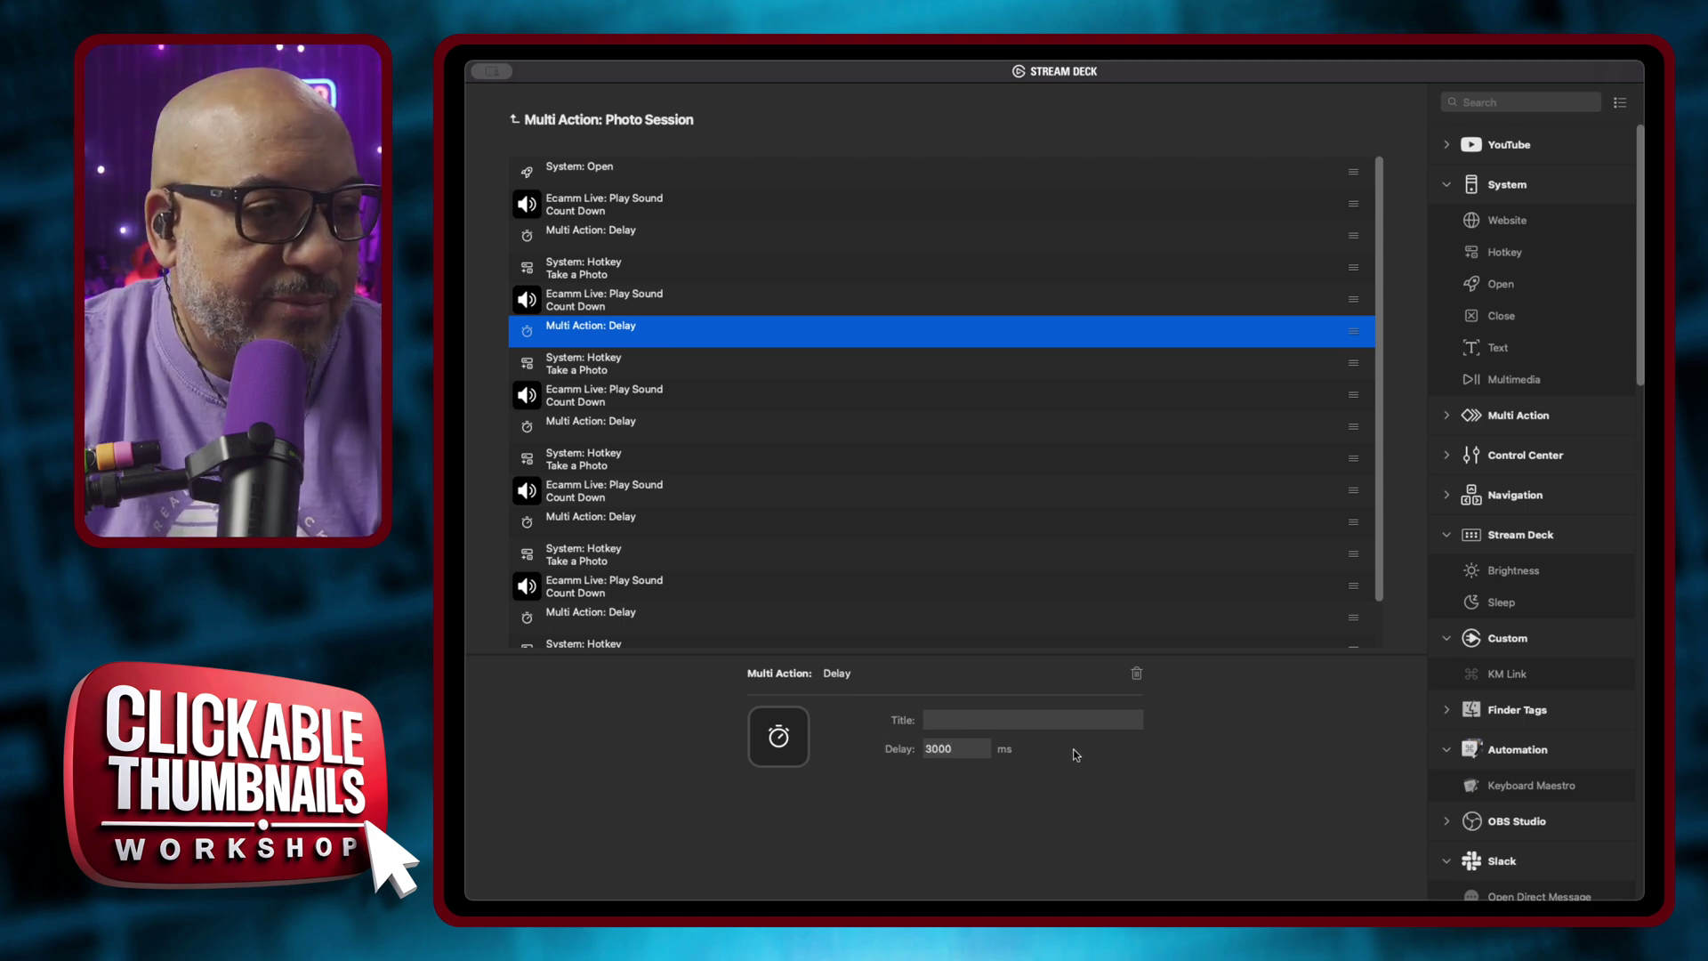
# Title the second Delay action, following the first camera shutter sound, "3 sec delay".
pyautogui.click(1081, 722)
pyautogui.write('3')
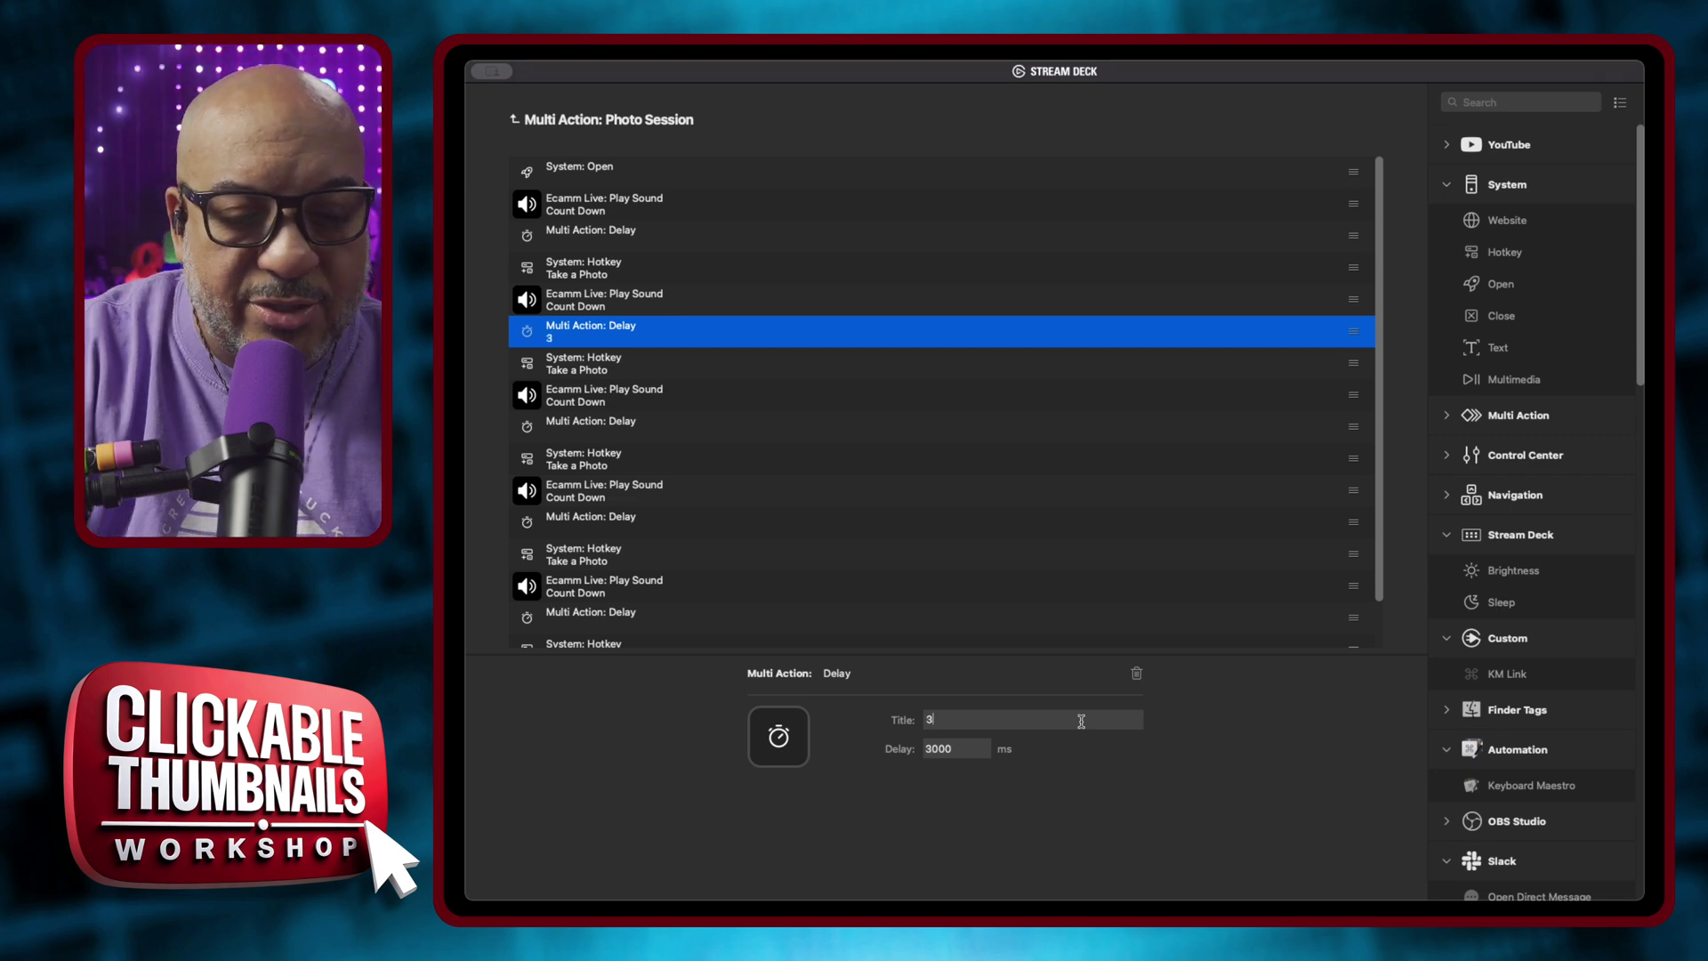
pyautogui.write(' sec')
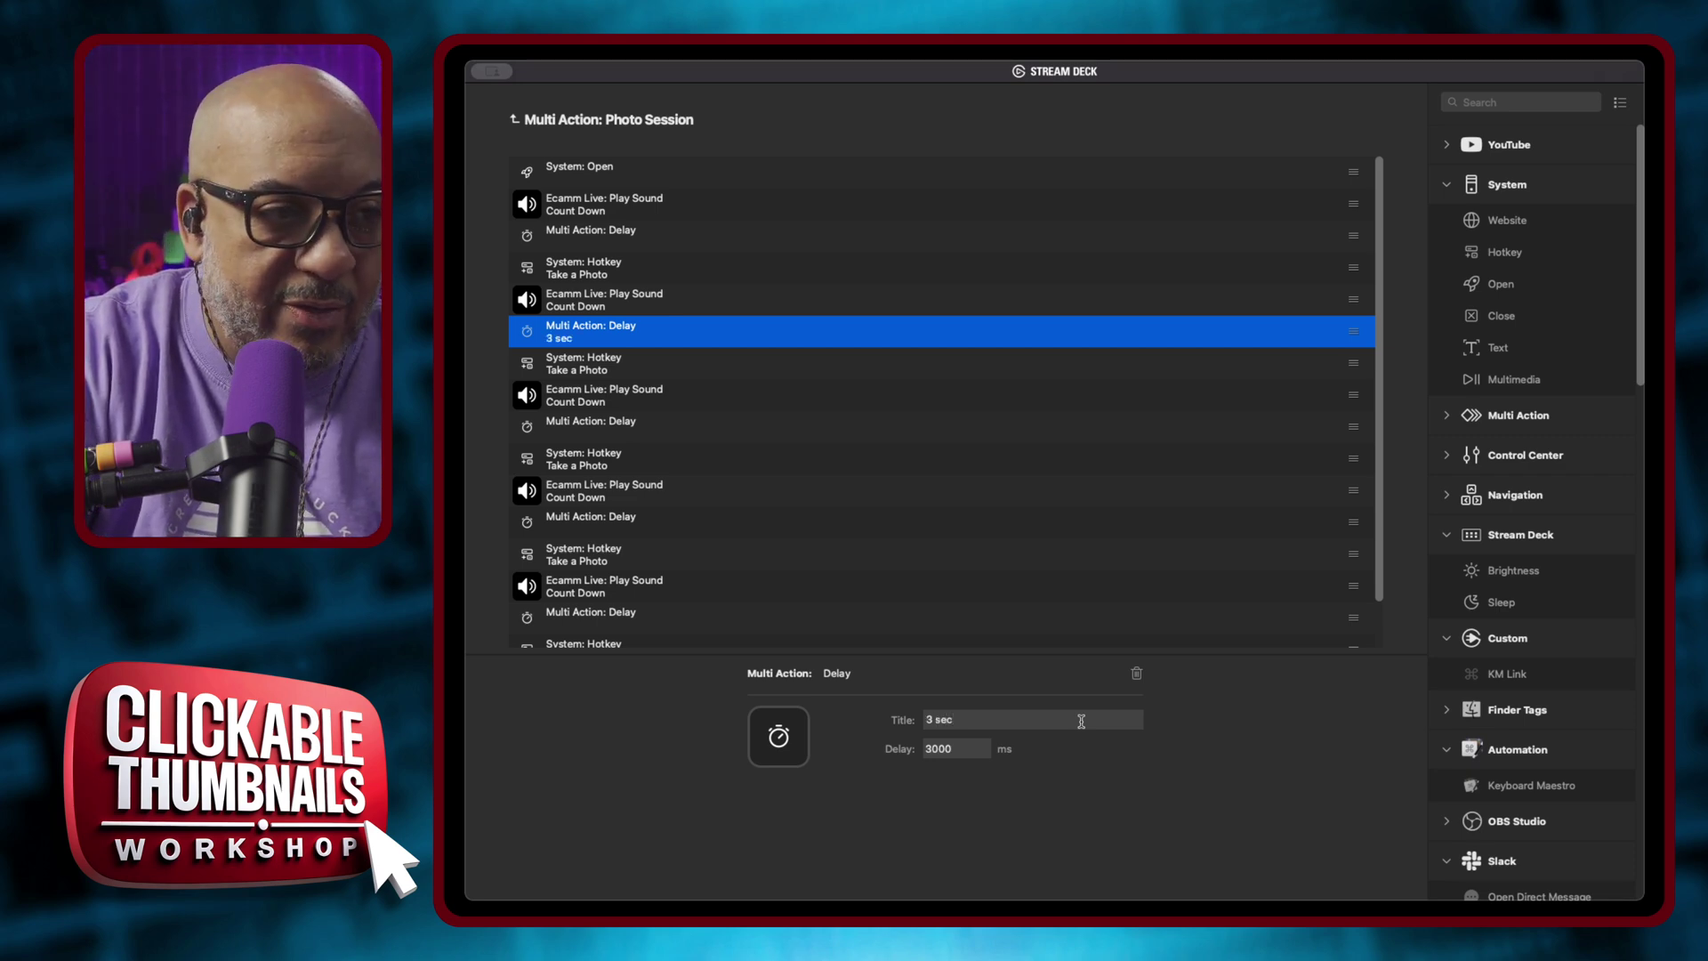
pyautogui.write(' delay')
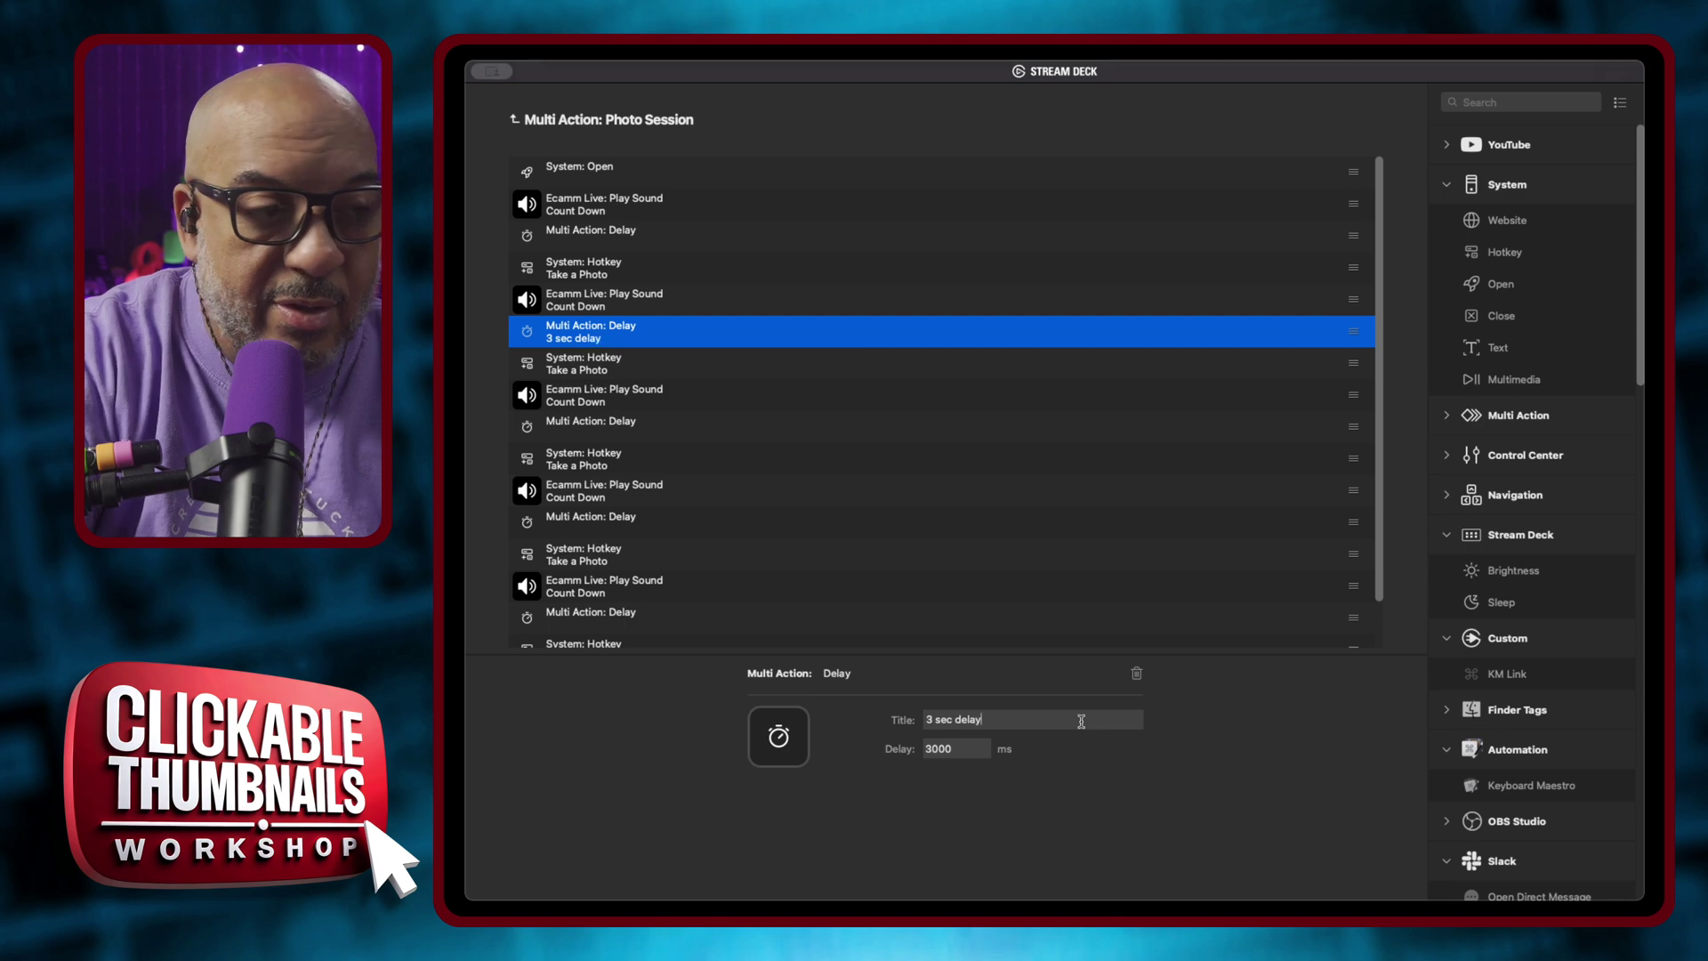
# Set the third Delay action to 3000 ms and reuse the second Delay's title "3 sec delay" for it.
pyautogui.click(725, 432)
pyautogui.moveTo(968, 749); pyautogui.dragTo(828, 748)
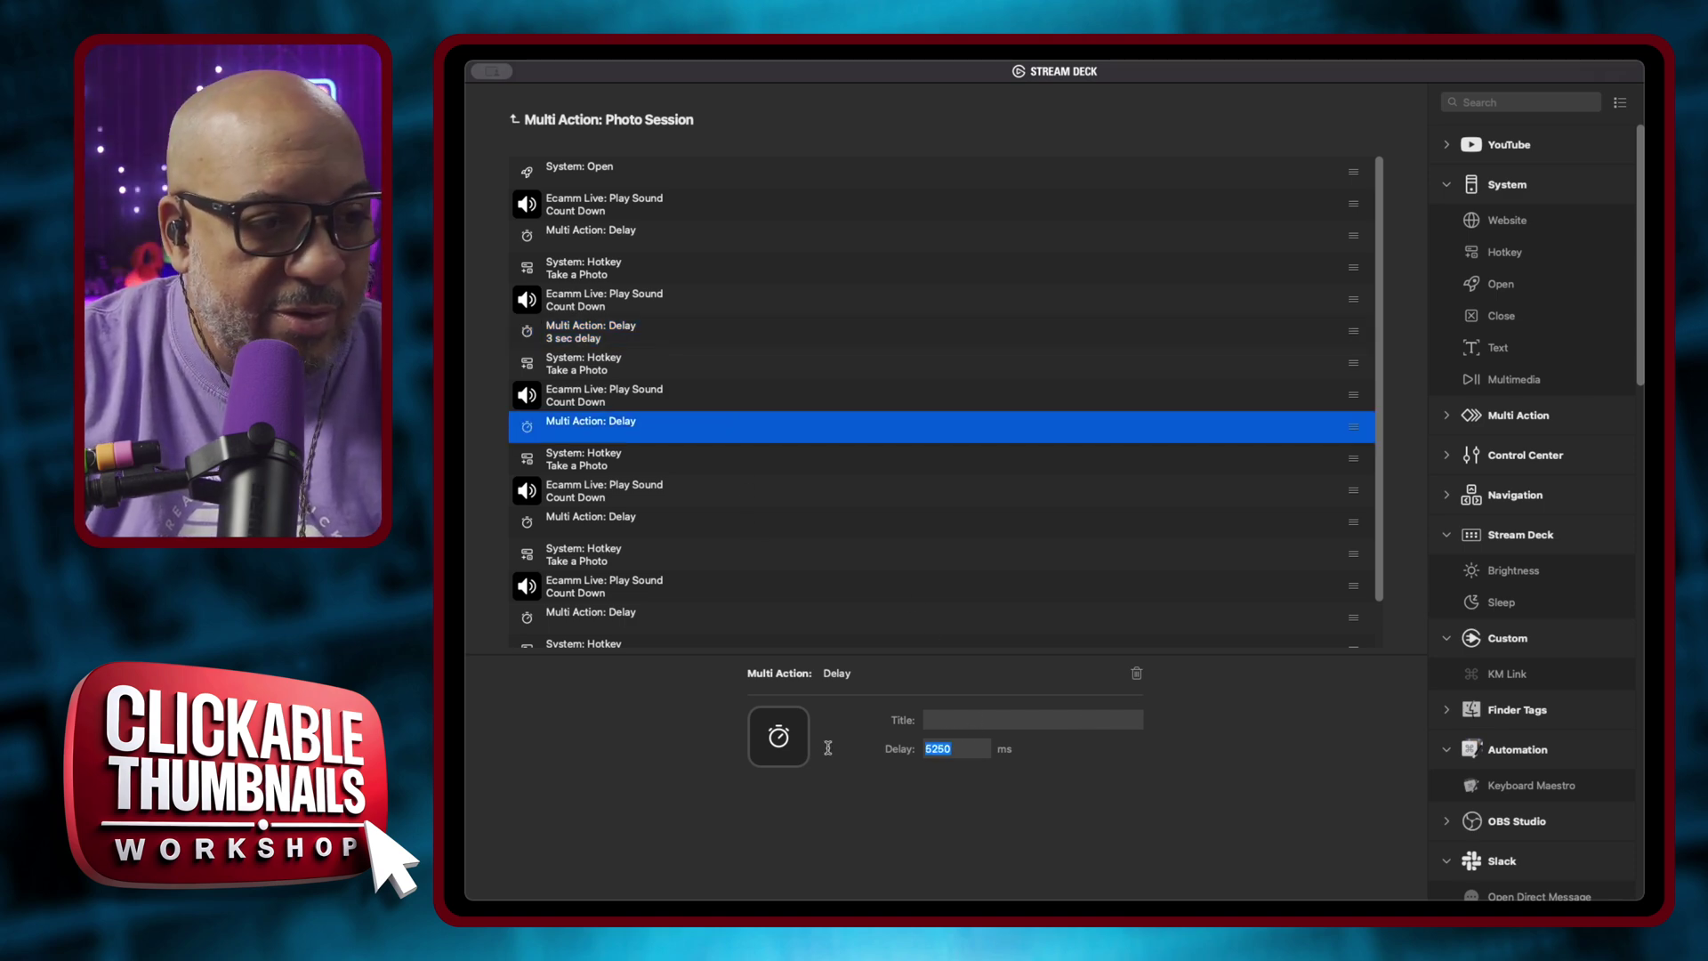
pyautogui.write('3000')
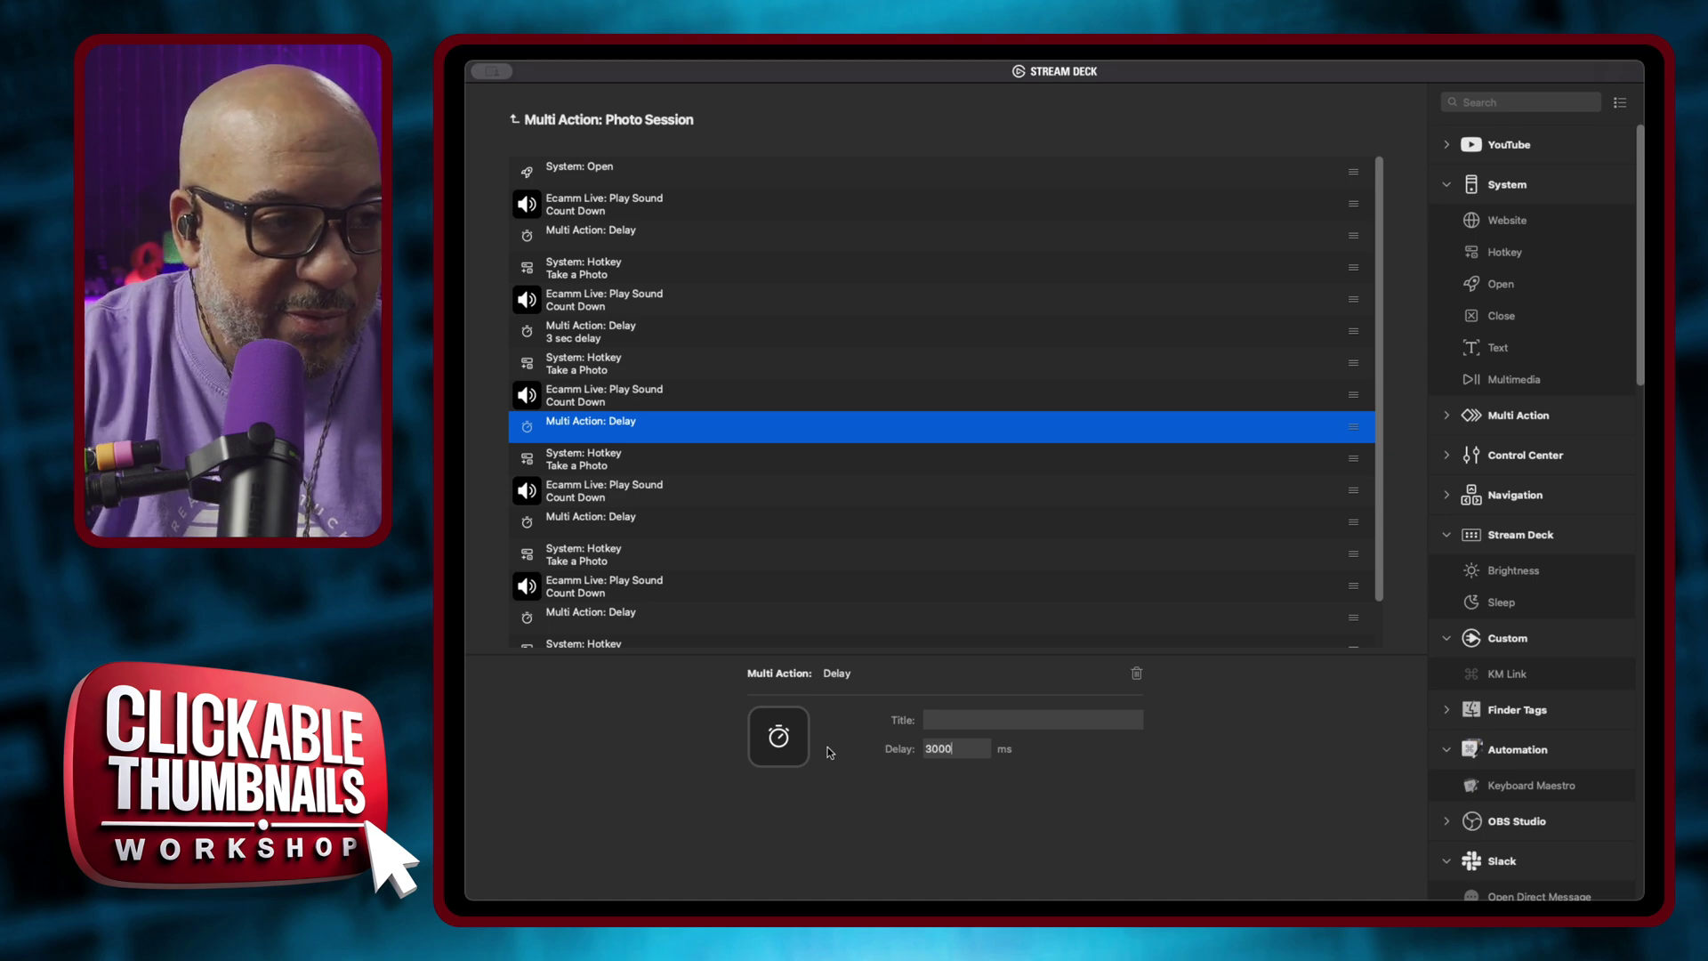
pyautogui.click(670, 336)
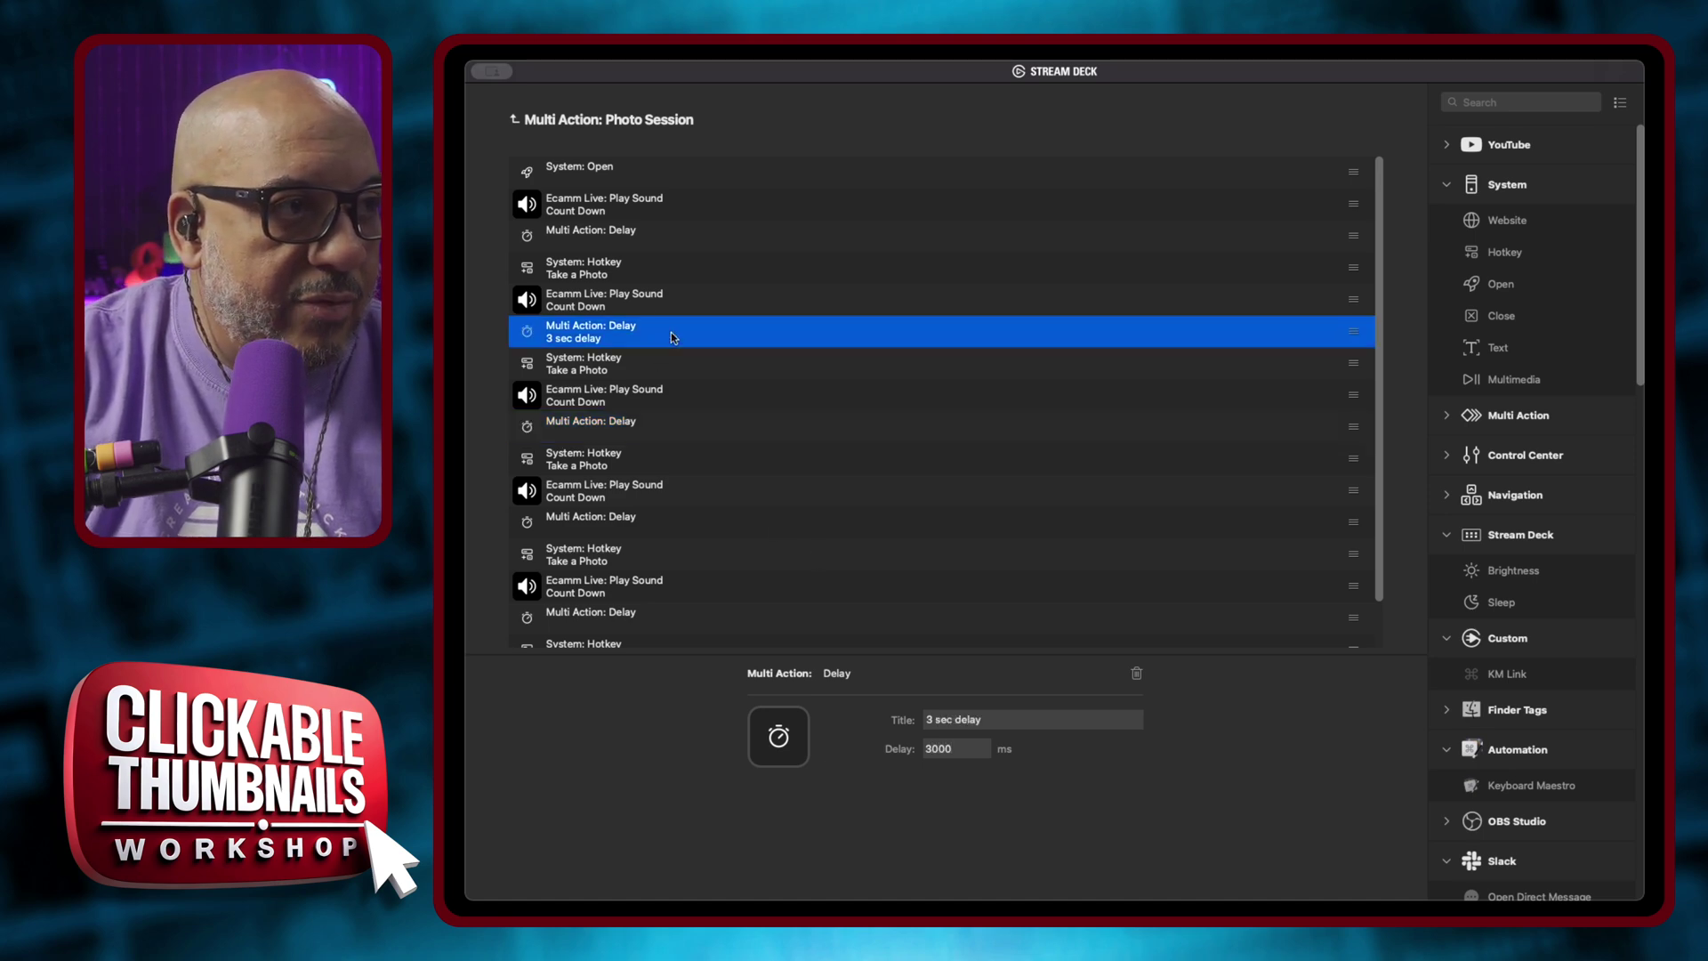
pyautogui.moveTo(998, 722); pyautogui.dragTo(780, 705)
pyautogui.press('super+c')
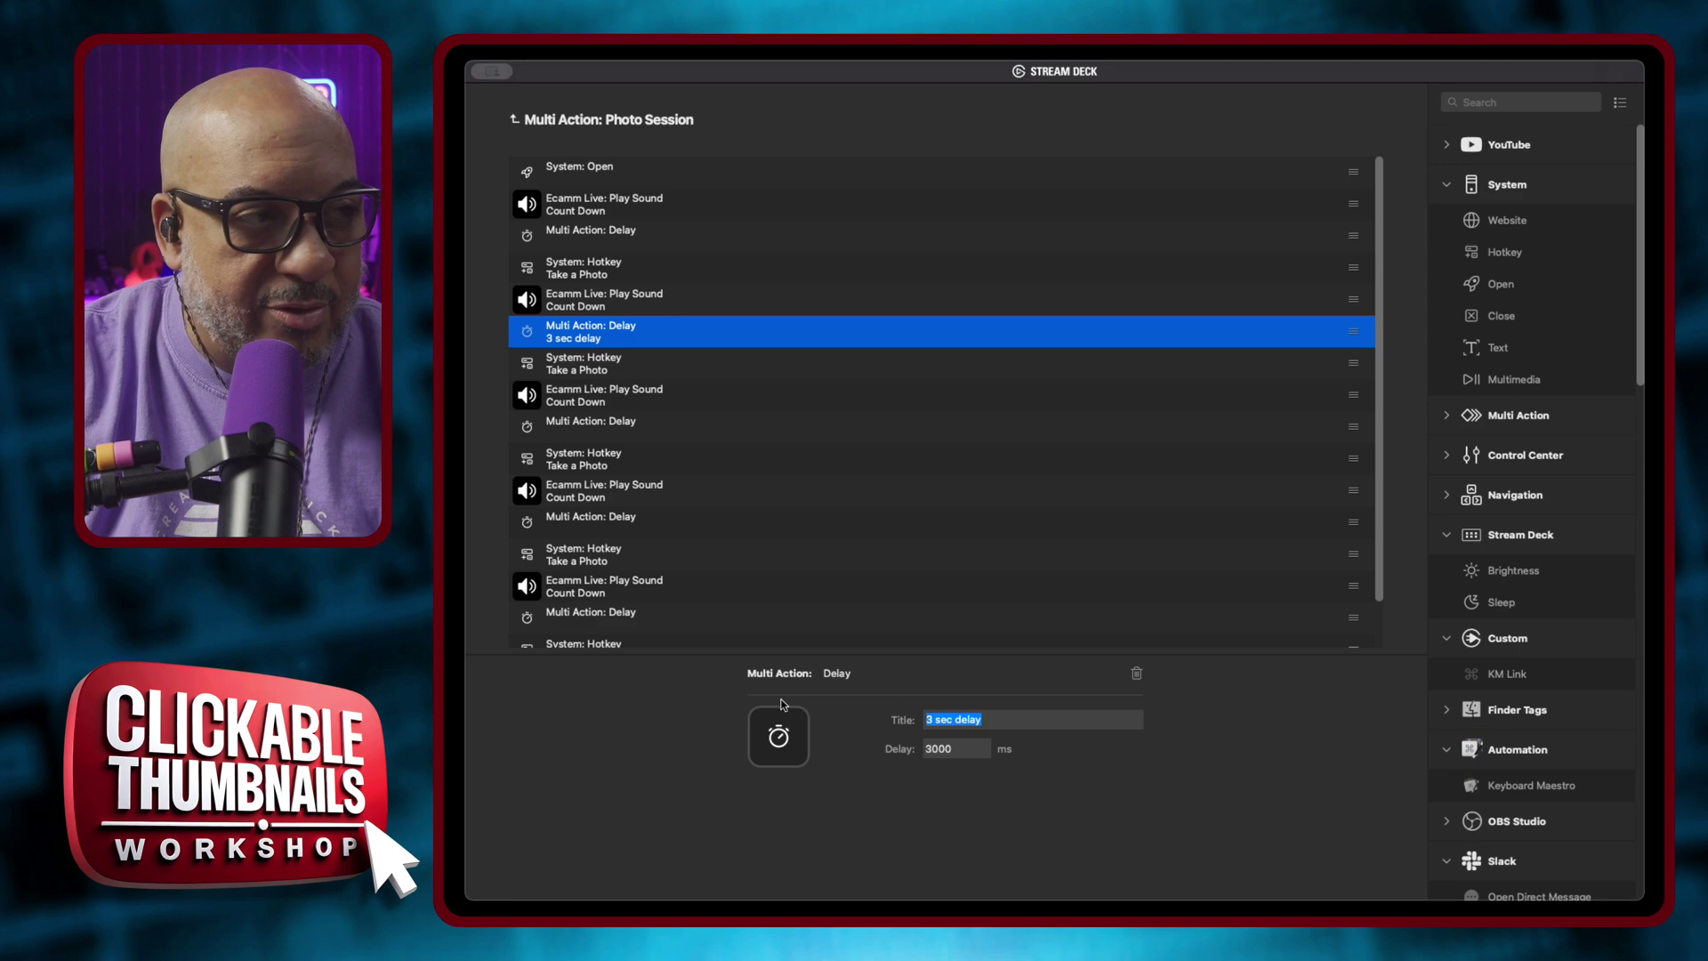
pyautogui.click(656, 429)
pyautogui.click(970, 721)
pyautogui.press('super+v')
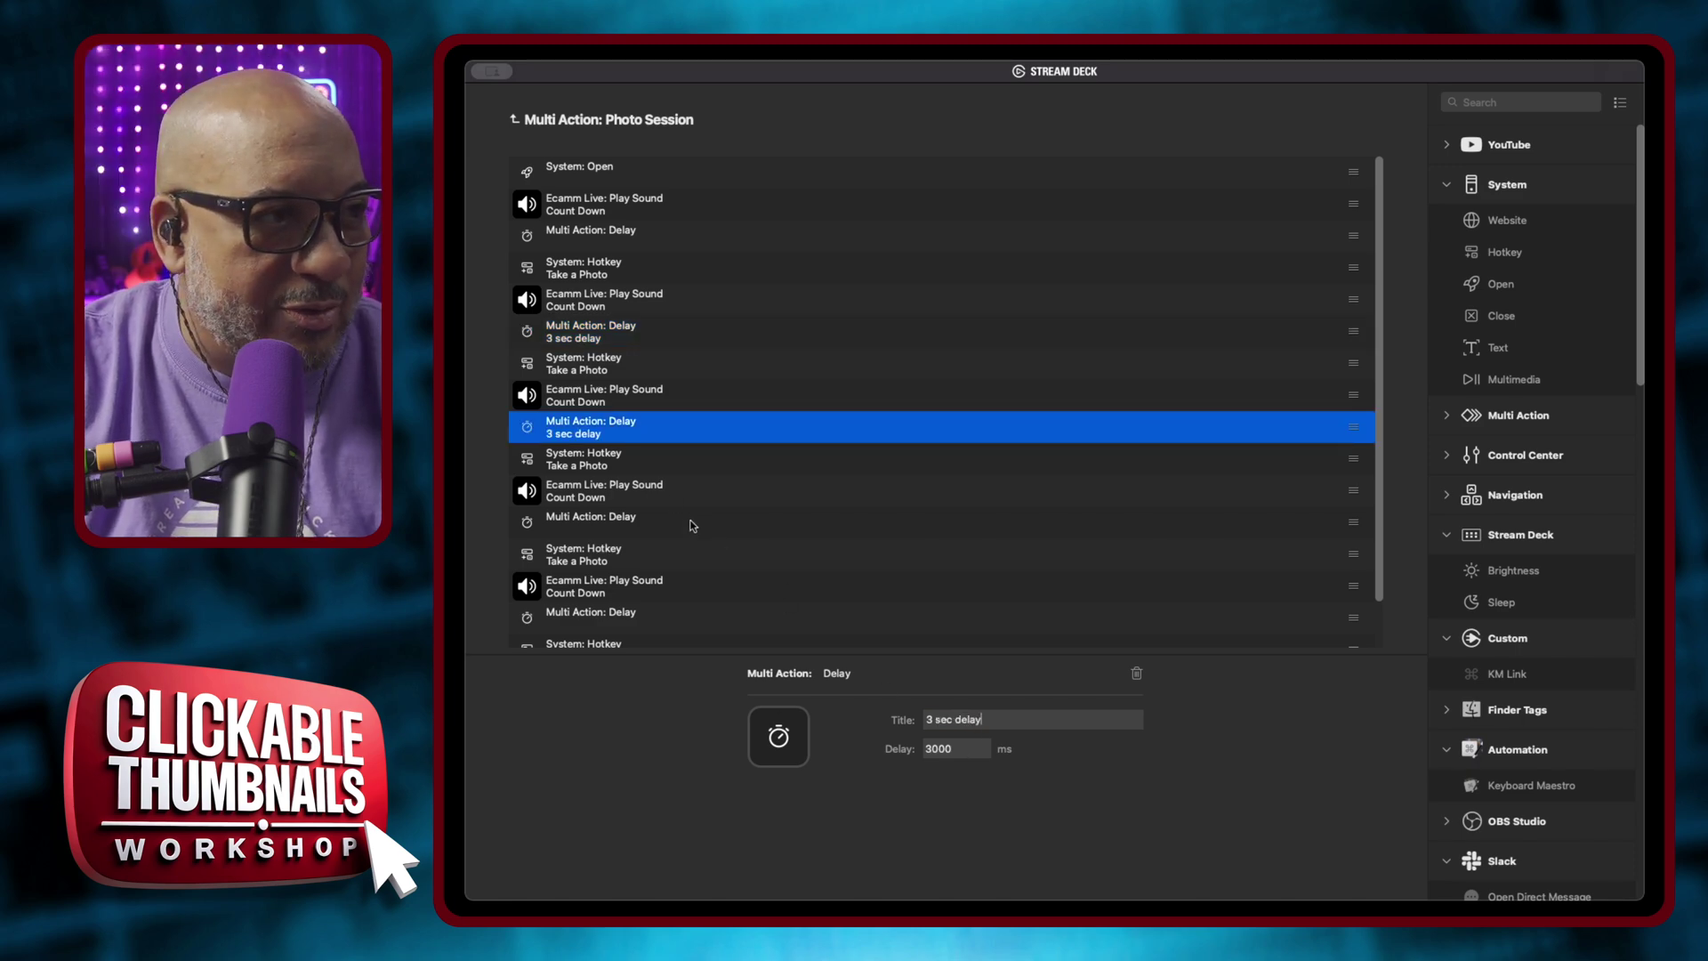
# Set the fourth Delay action to 3000 ms and paste "3 sec delay" as its title.
pyautogui.click(685, 522)
pyautogui.doubleClick(949, 749)
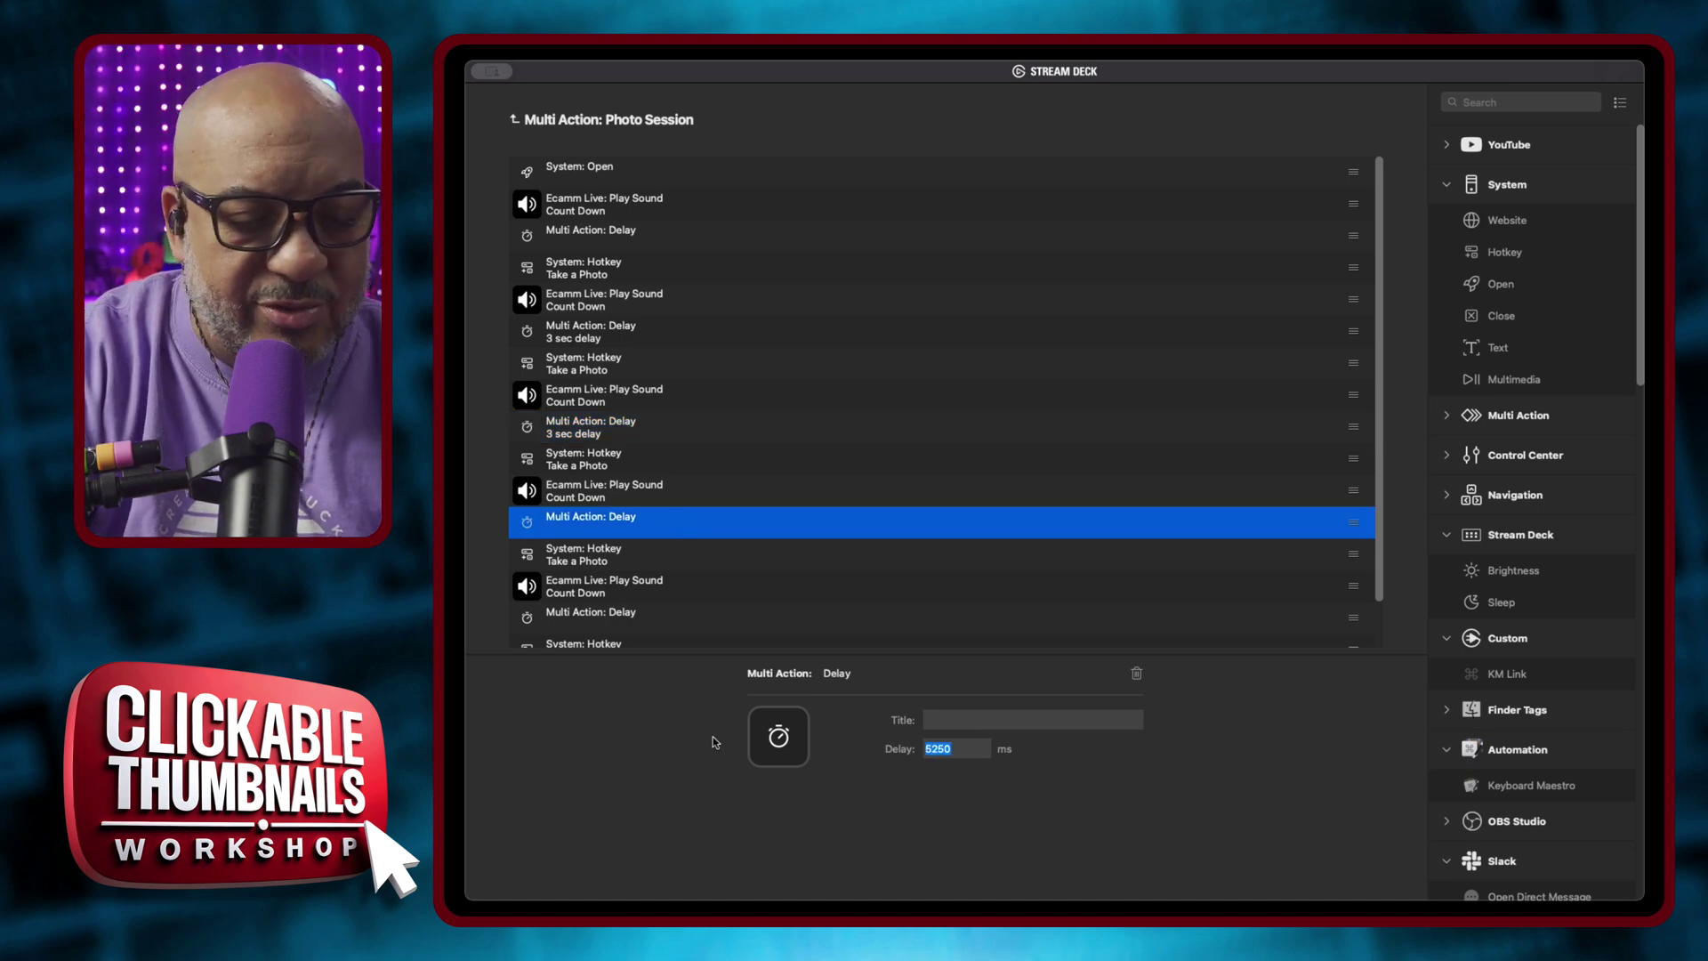
pyautogui.write('3000')
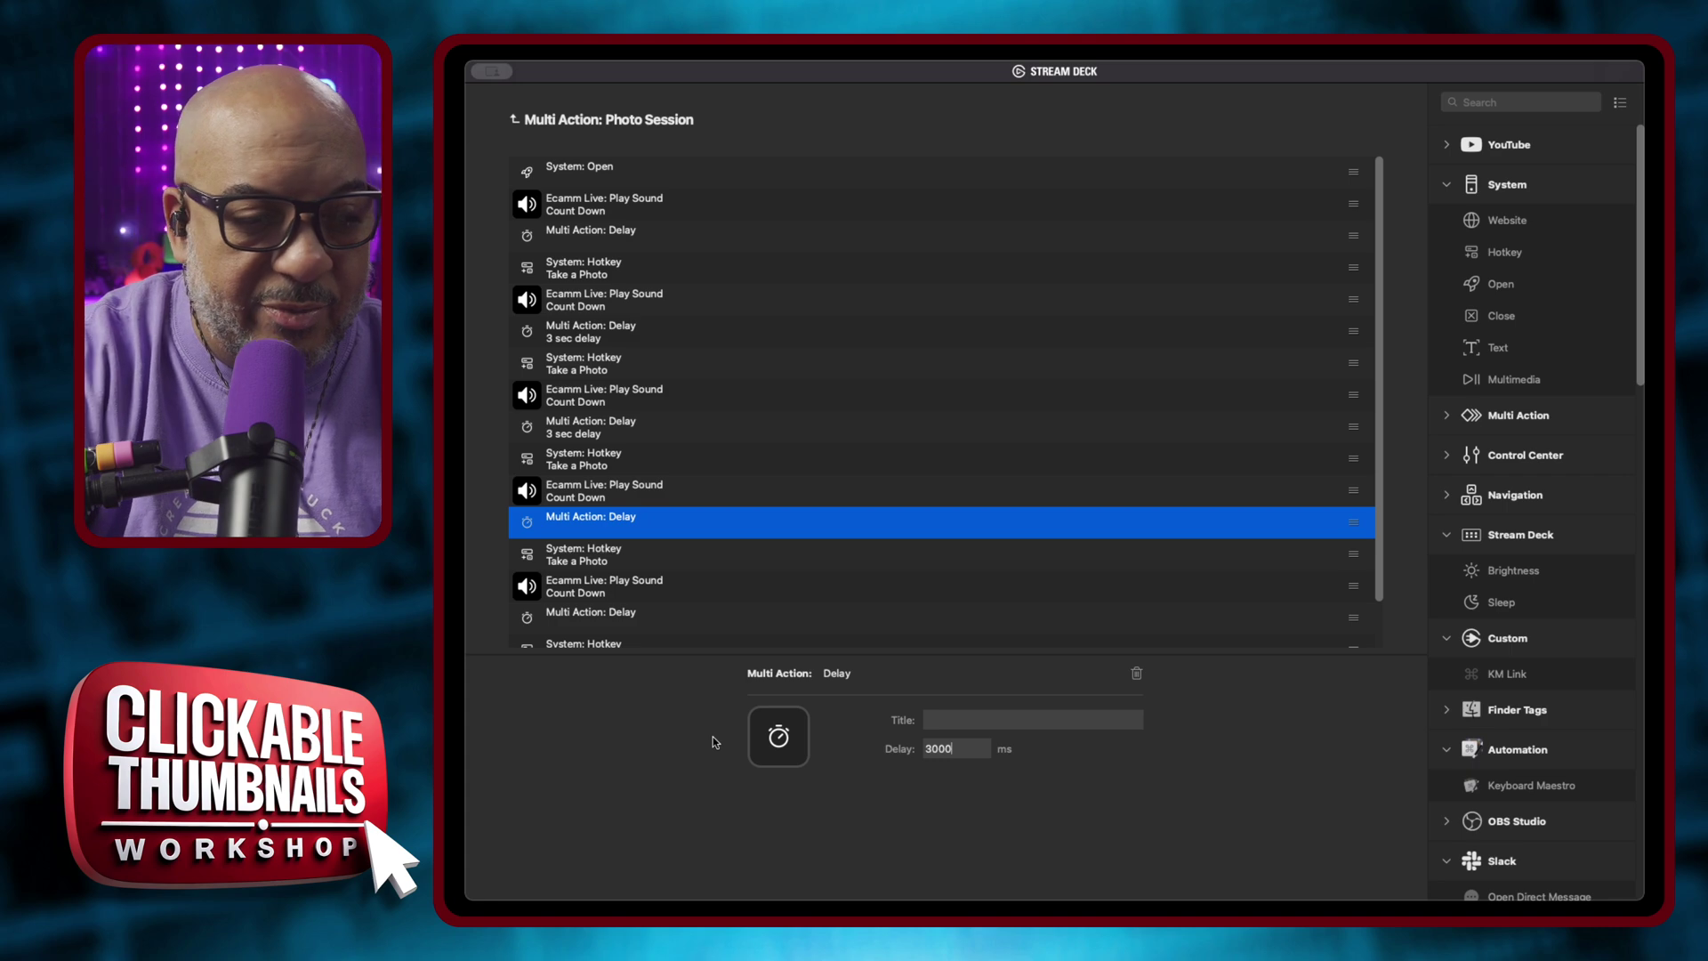
pyautogui.click(957, 725)
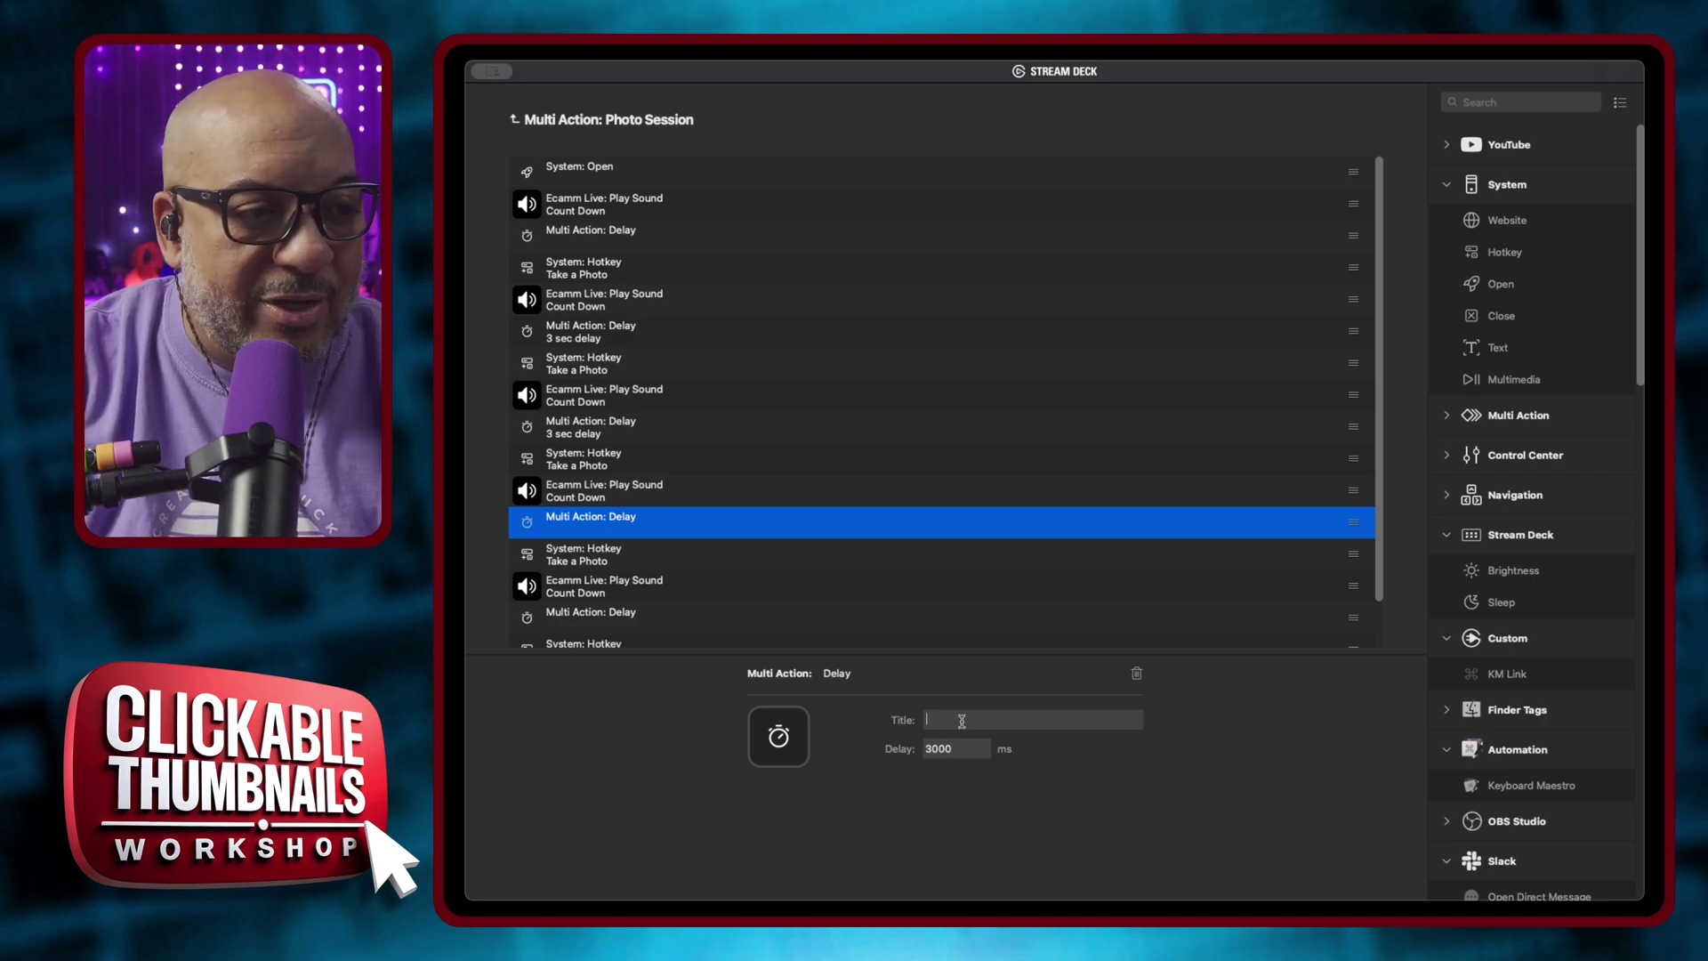
pyautogui.press('super+v')
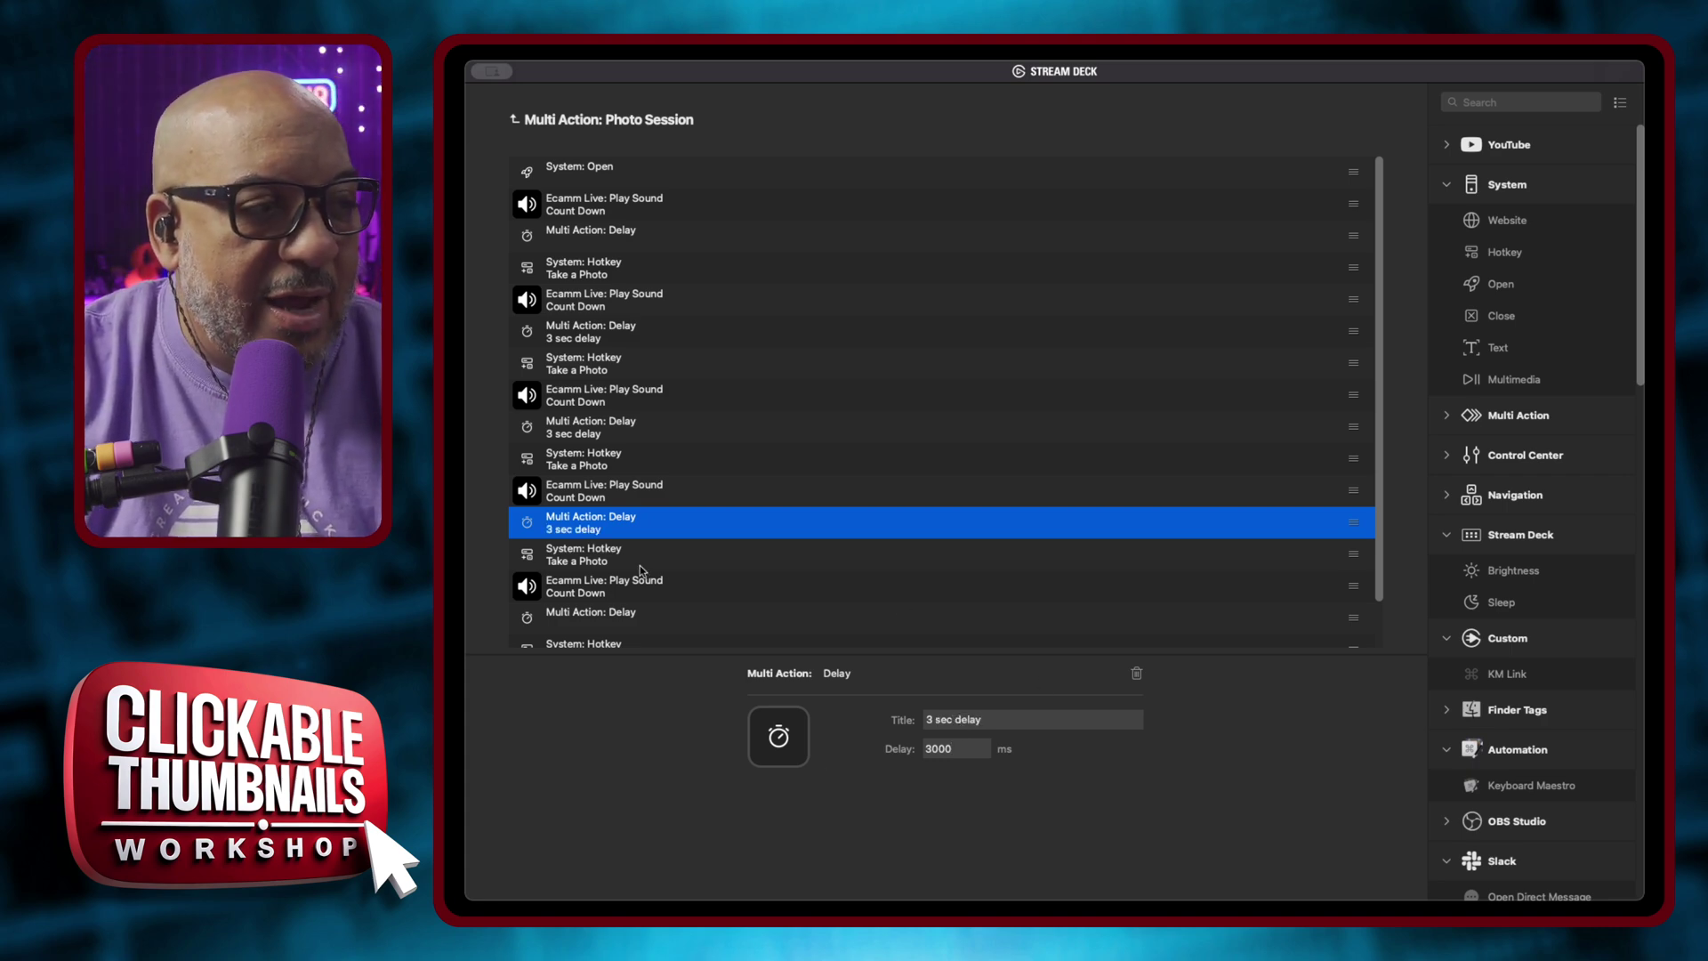
# Paste "3 sec delay" as the title of the fifth Delay action and set its delay to 3000 ms.
pyautogui.click(669, 614)
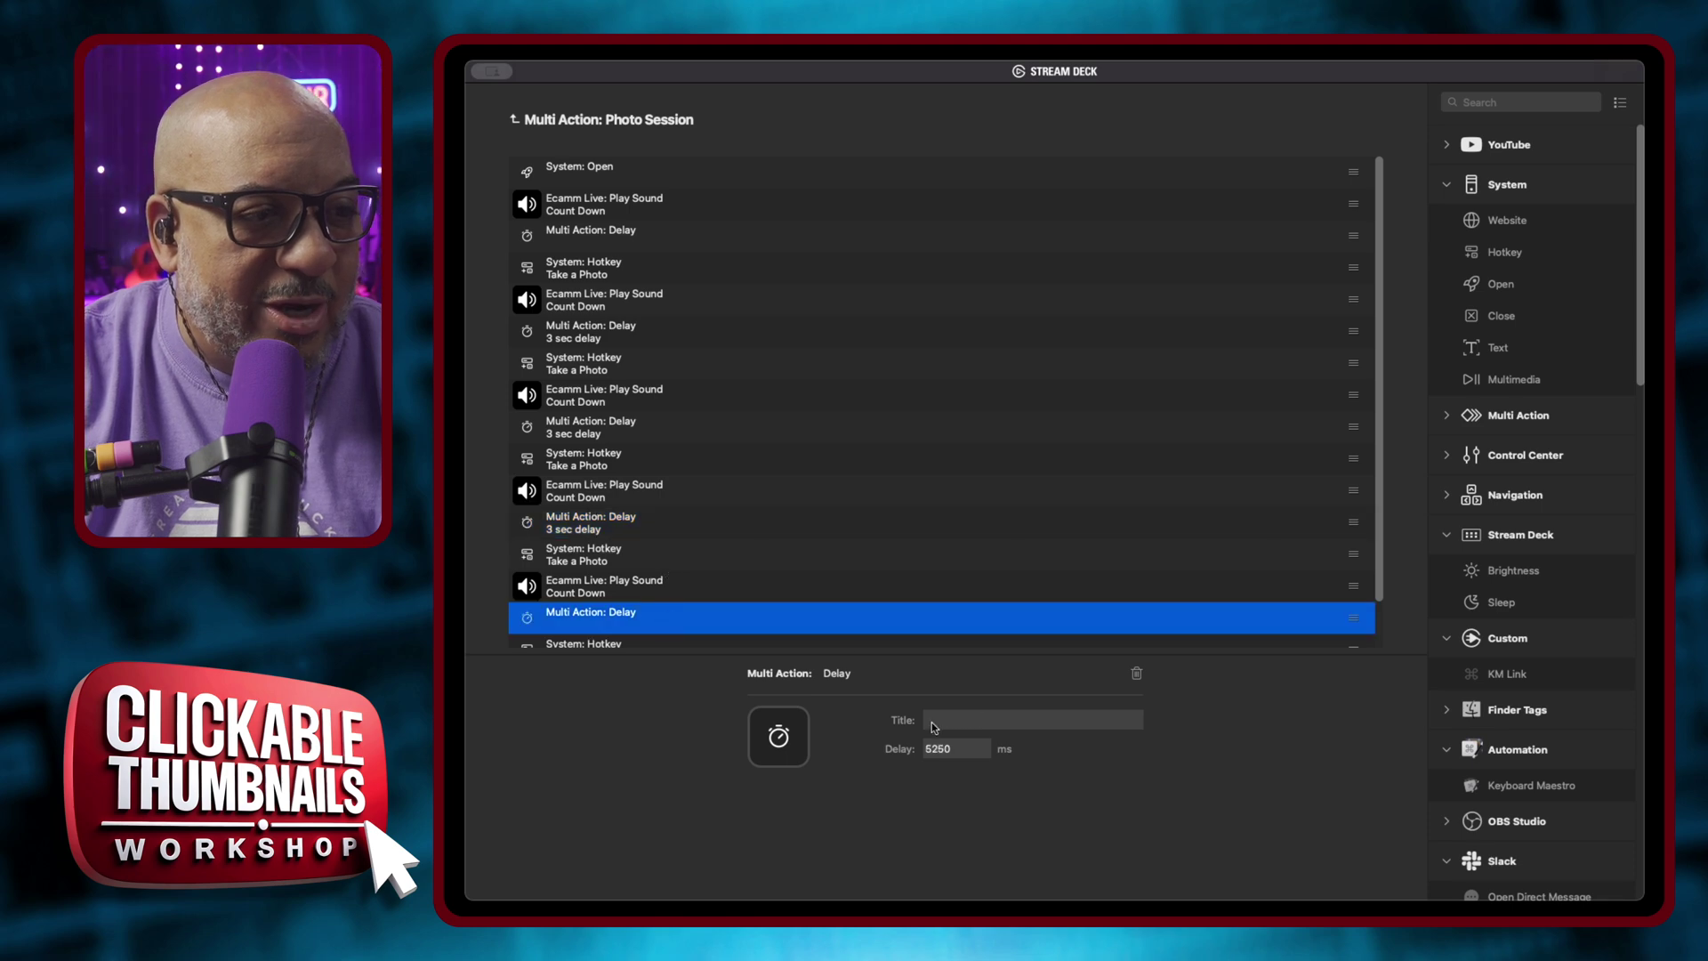
pyautogui.press('super+v')
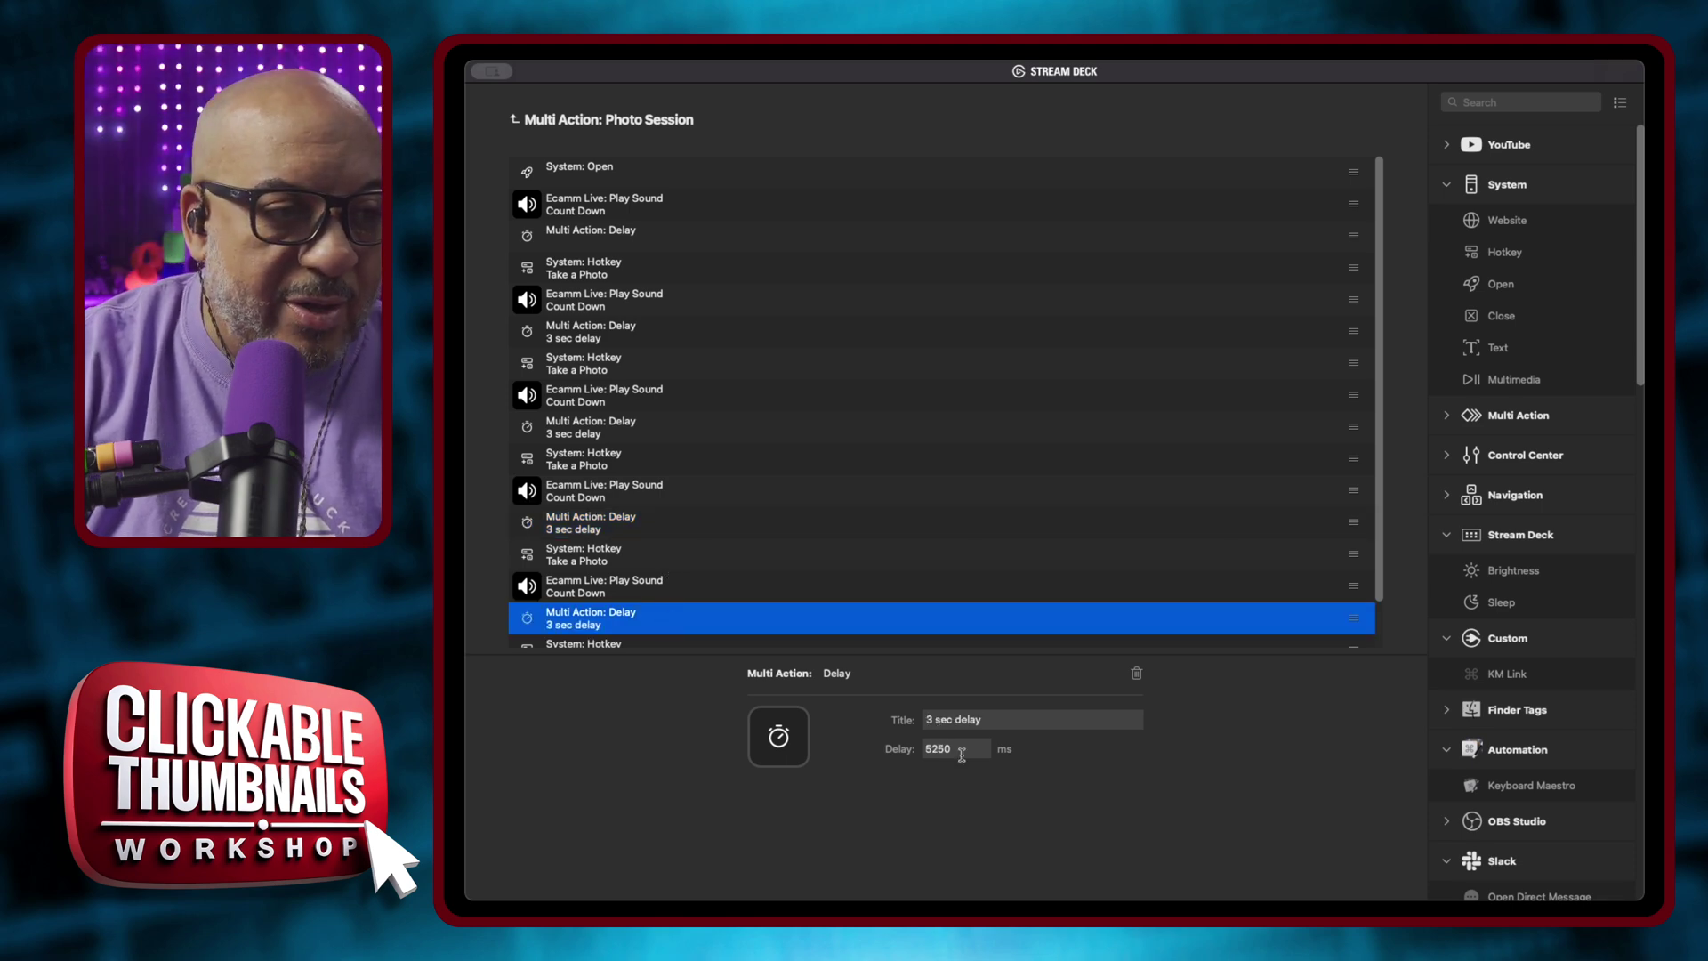
pyautogui.doubleClick(945, 749)
pyautogui.write('3000')
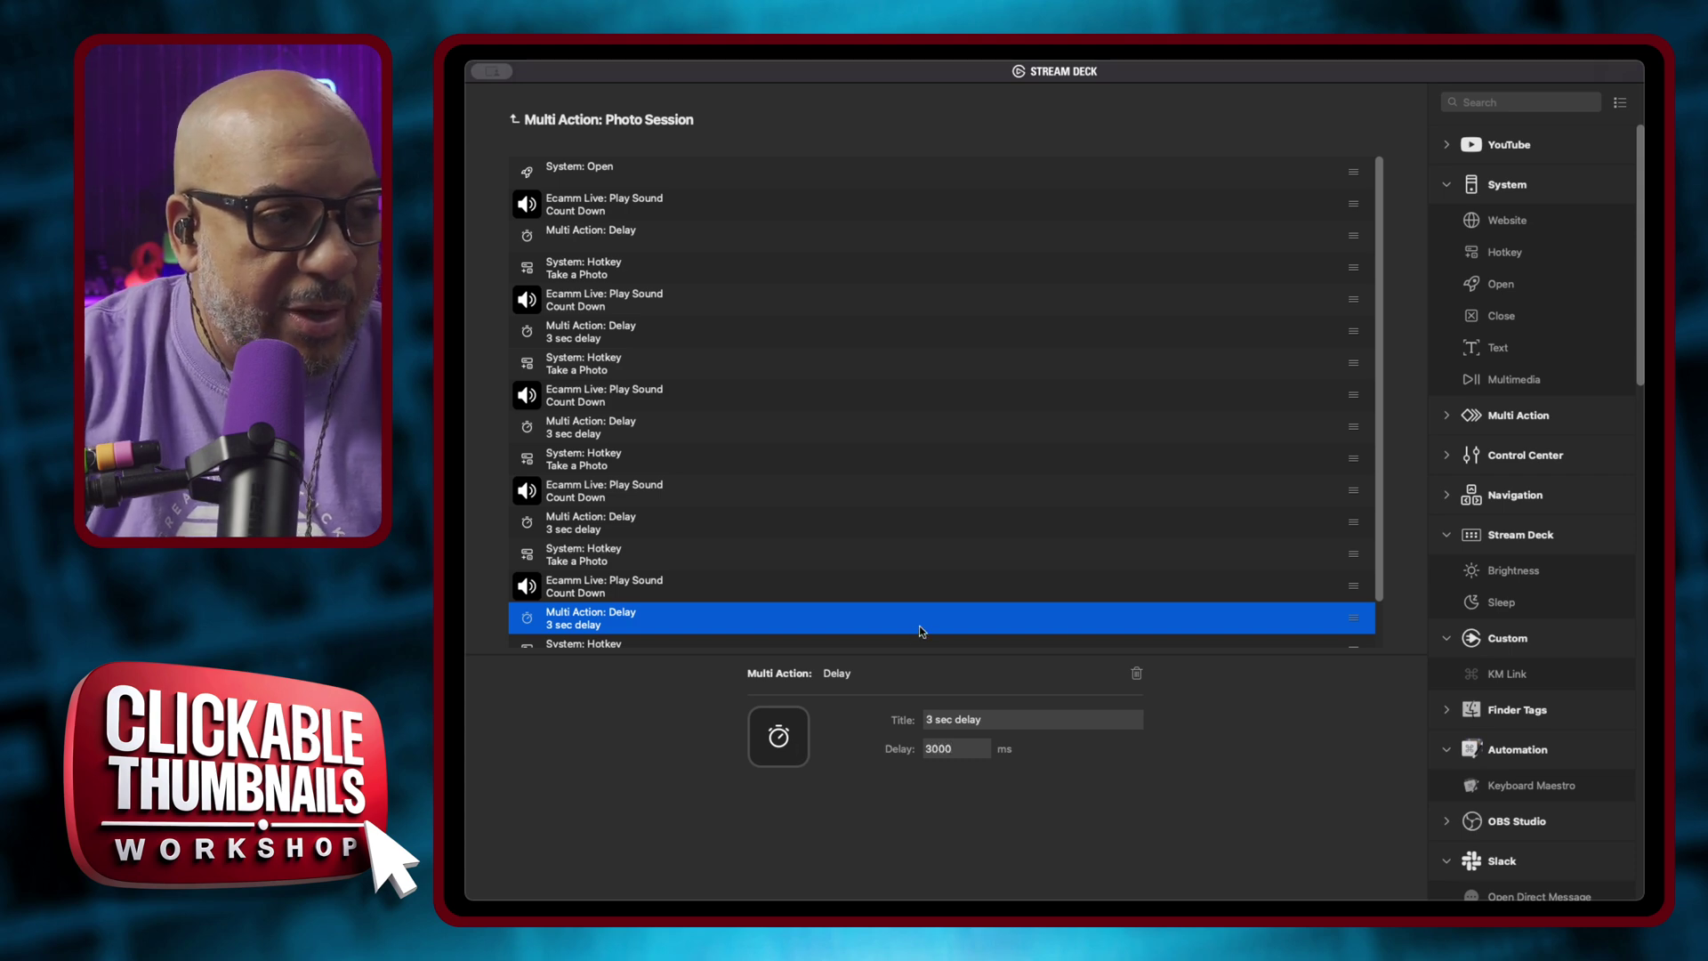
# Retitle the last Play Sound action in the multi action "Camera Shutter".
pyautogui.scroll(-2, 937, 540)
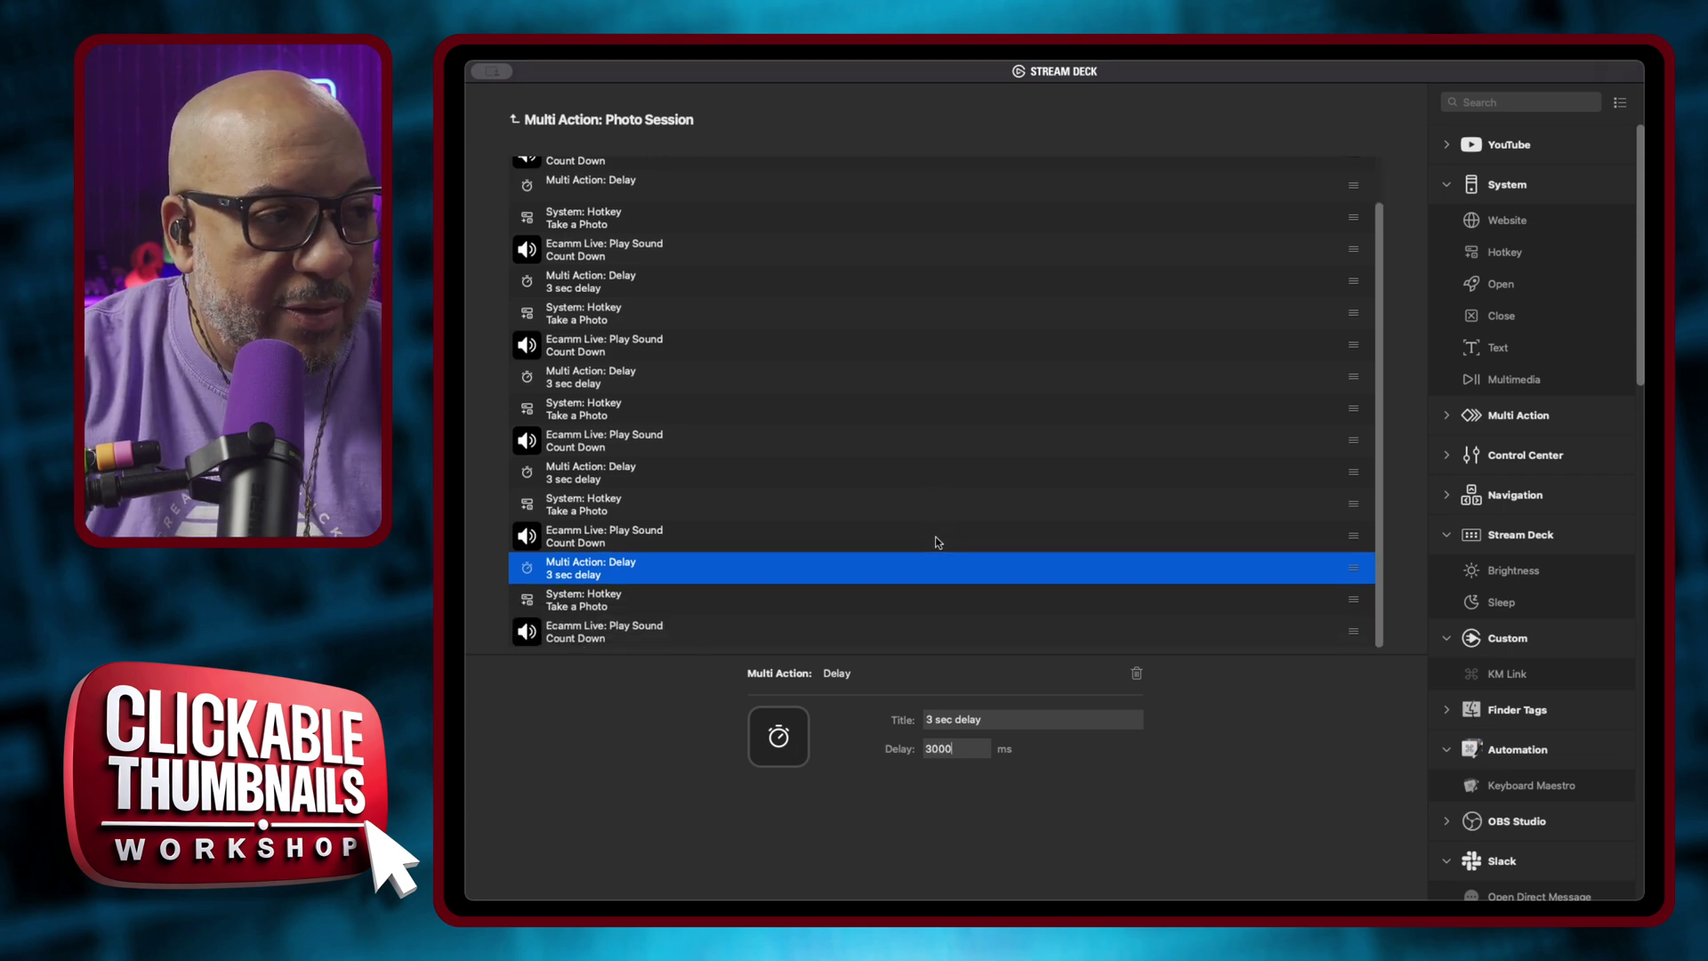
pyautogui.click(669, 632)
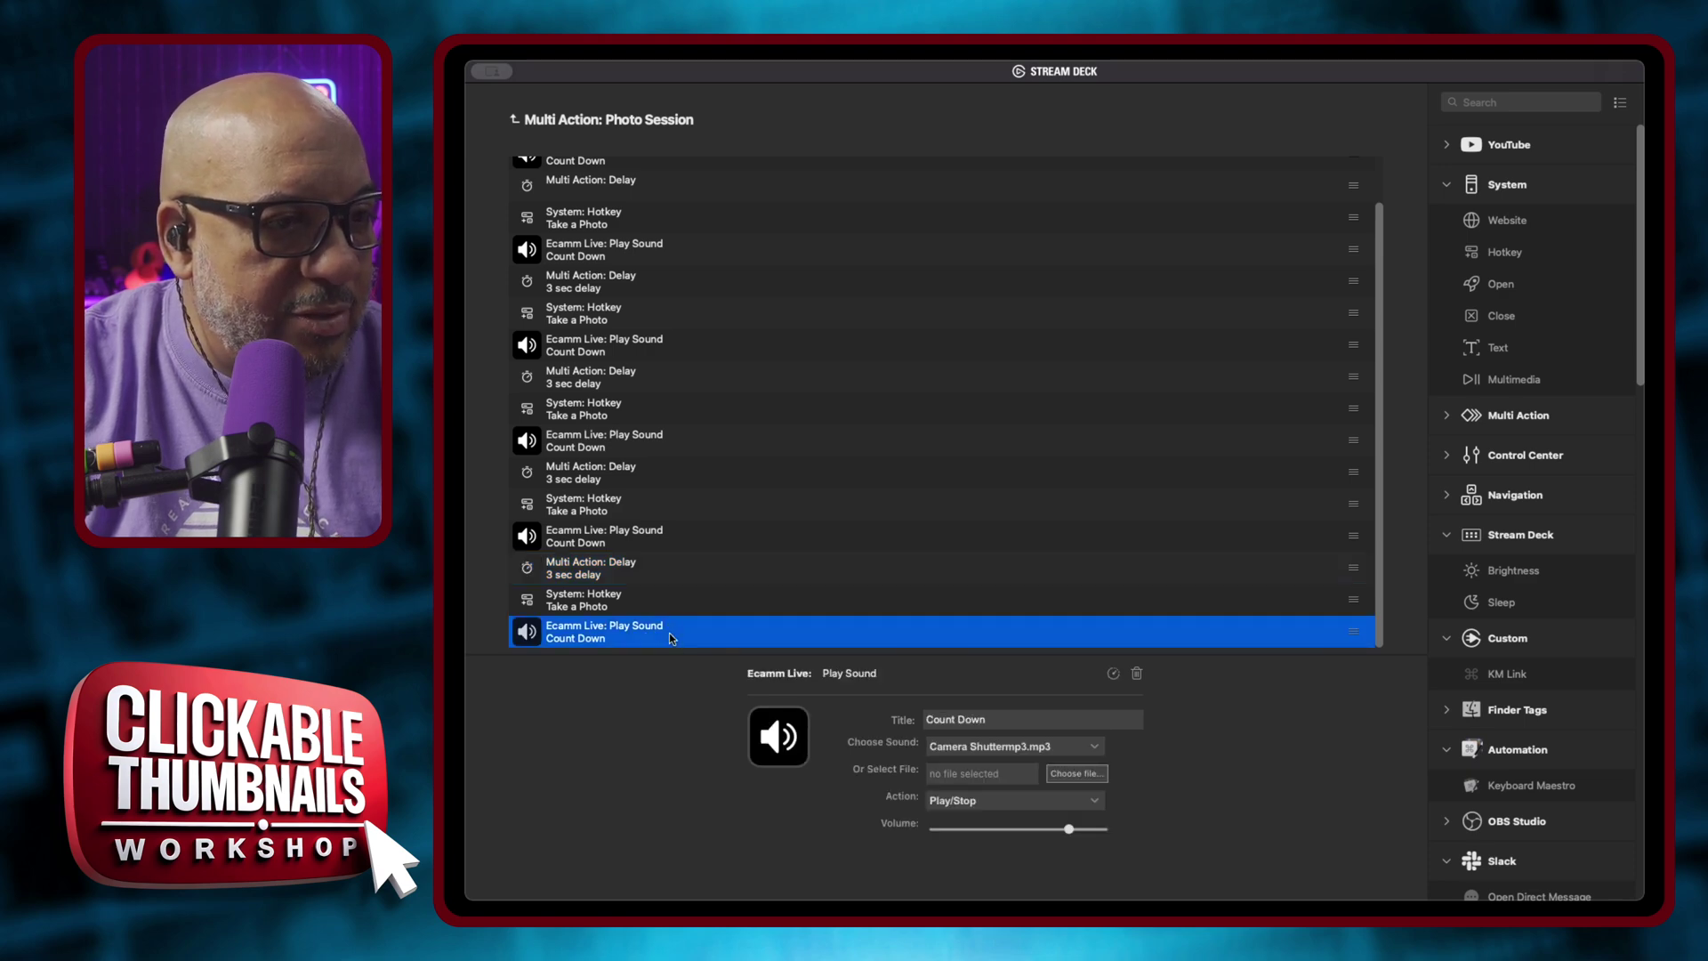
pyautogui.tripleClick(1018, 718)
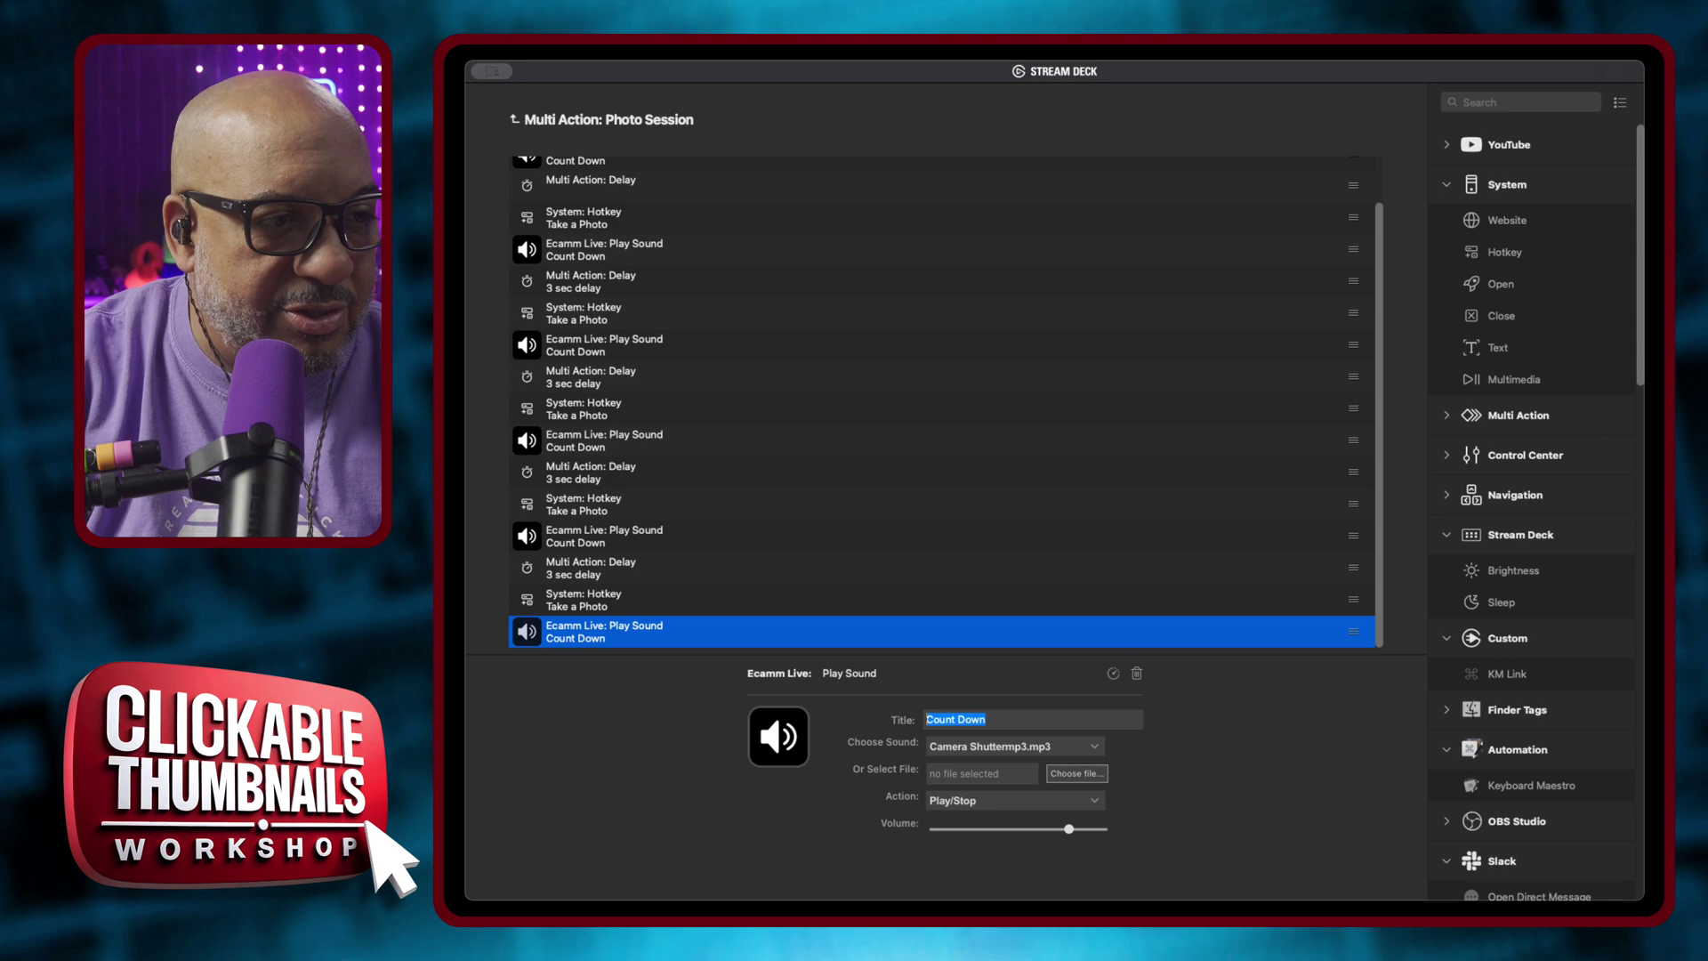
pyautogui.write('Camera S')
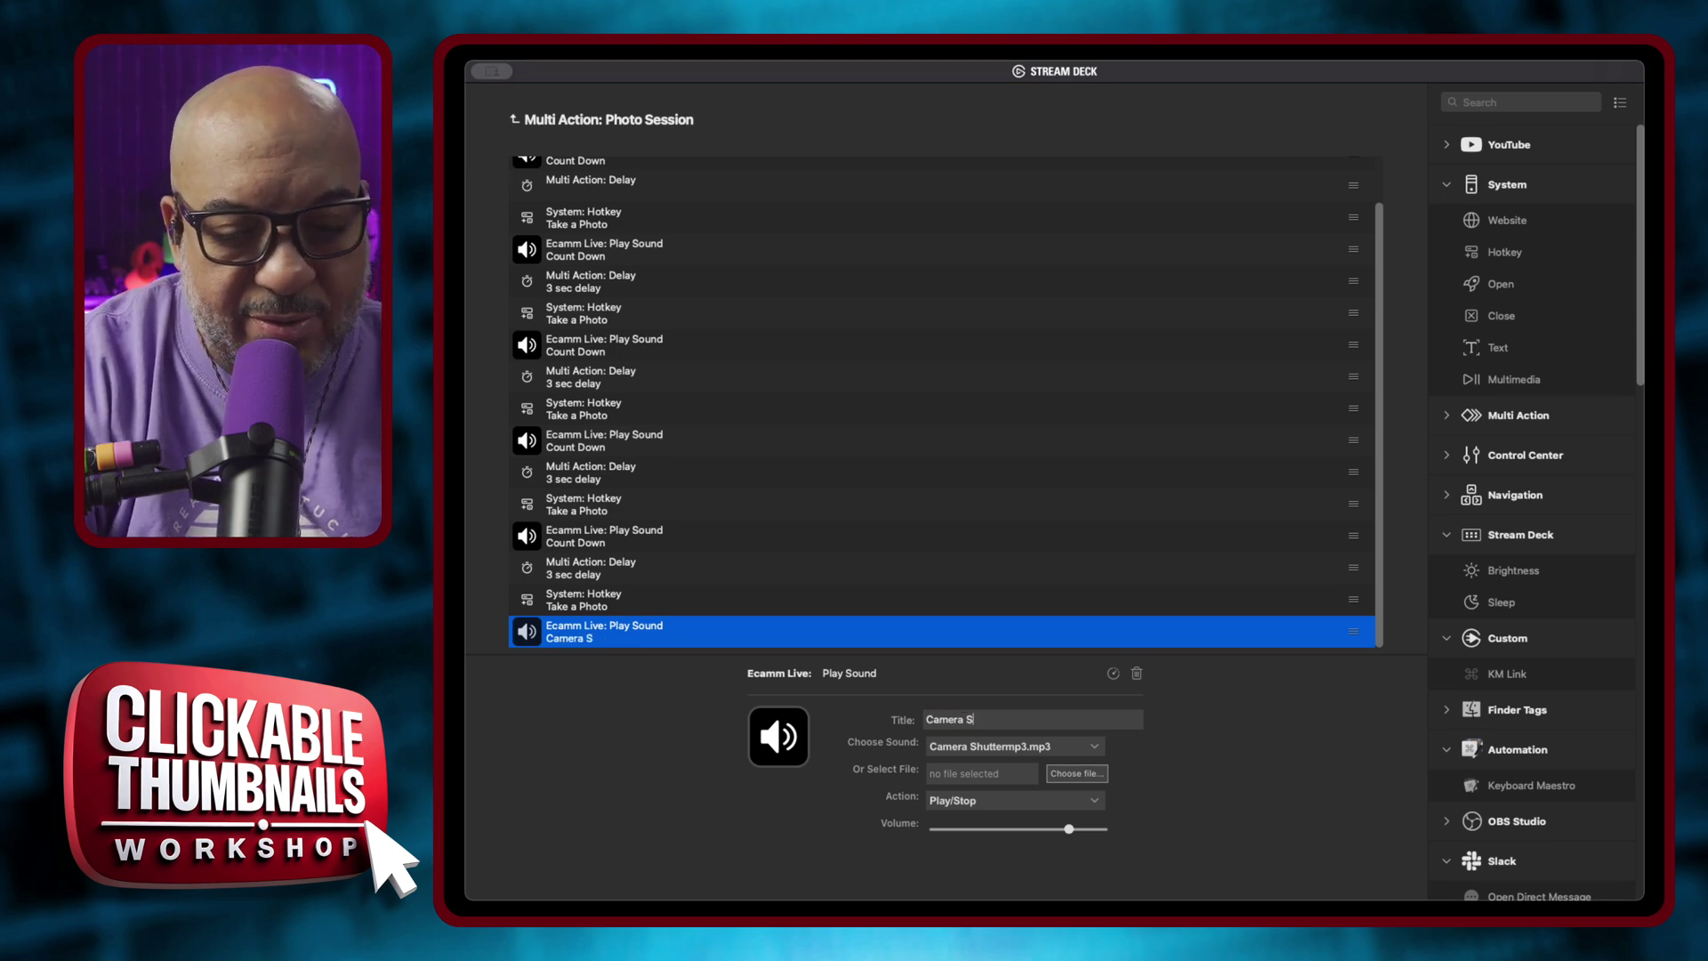
pyautogui.write('hutter')
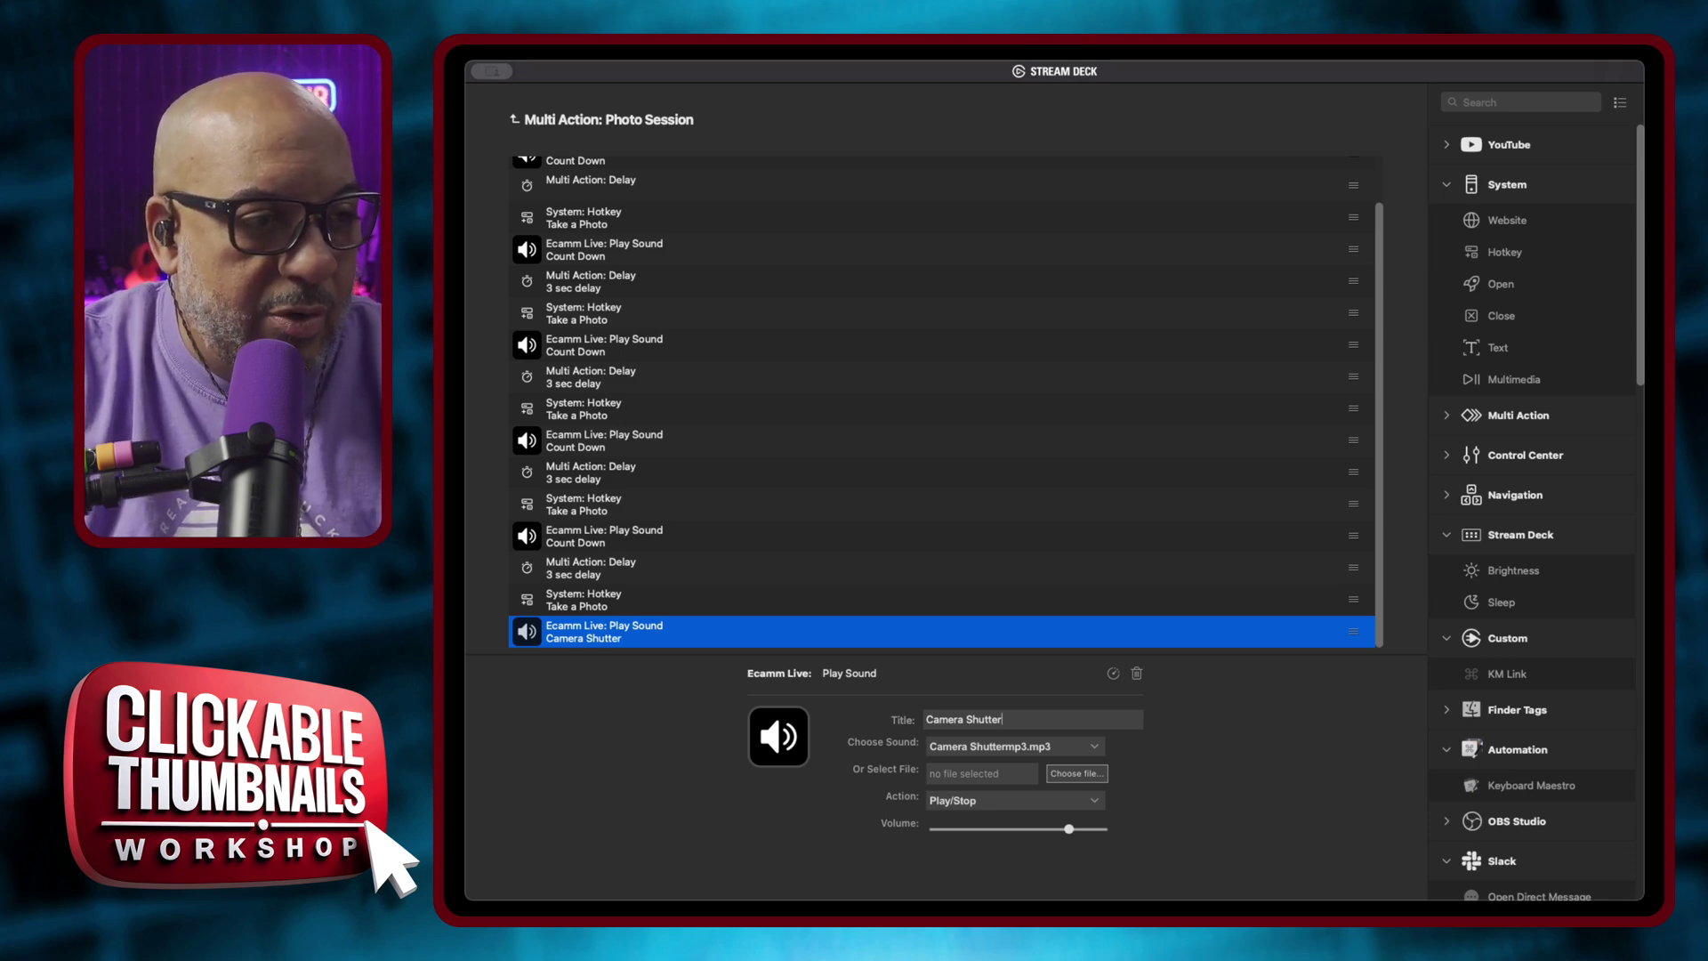
# Copy the "Camera Shutter" title to the other four Play Sound actions that follow a Take a Photo hotkey.
pyautogui.moveTo(1029, 717); pyautogui.dragTo(867, 710)
pyautogui.press('super+c')
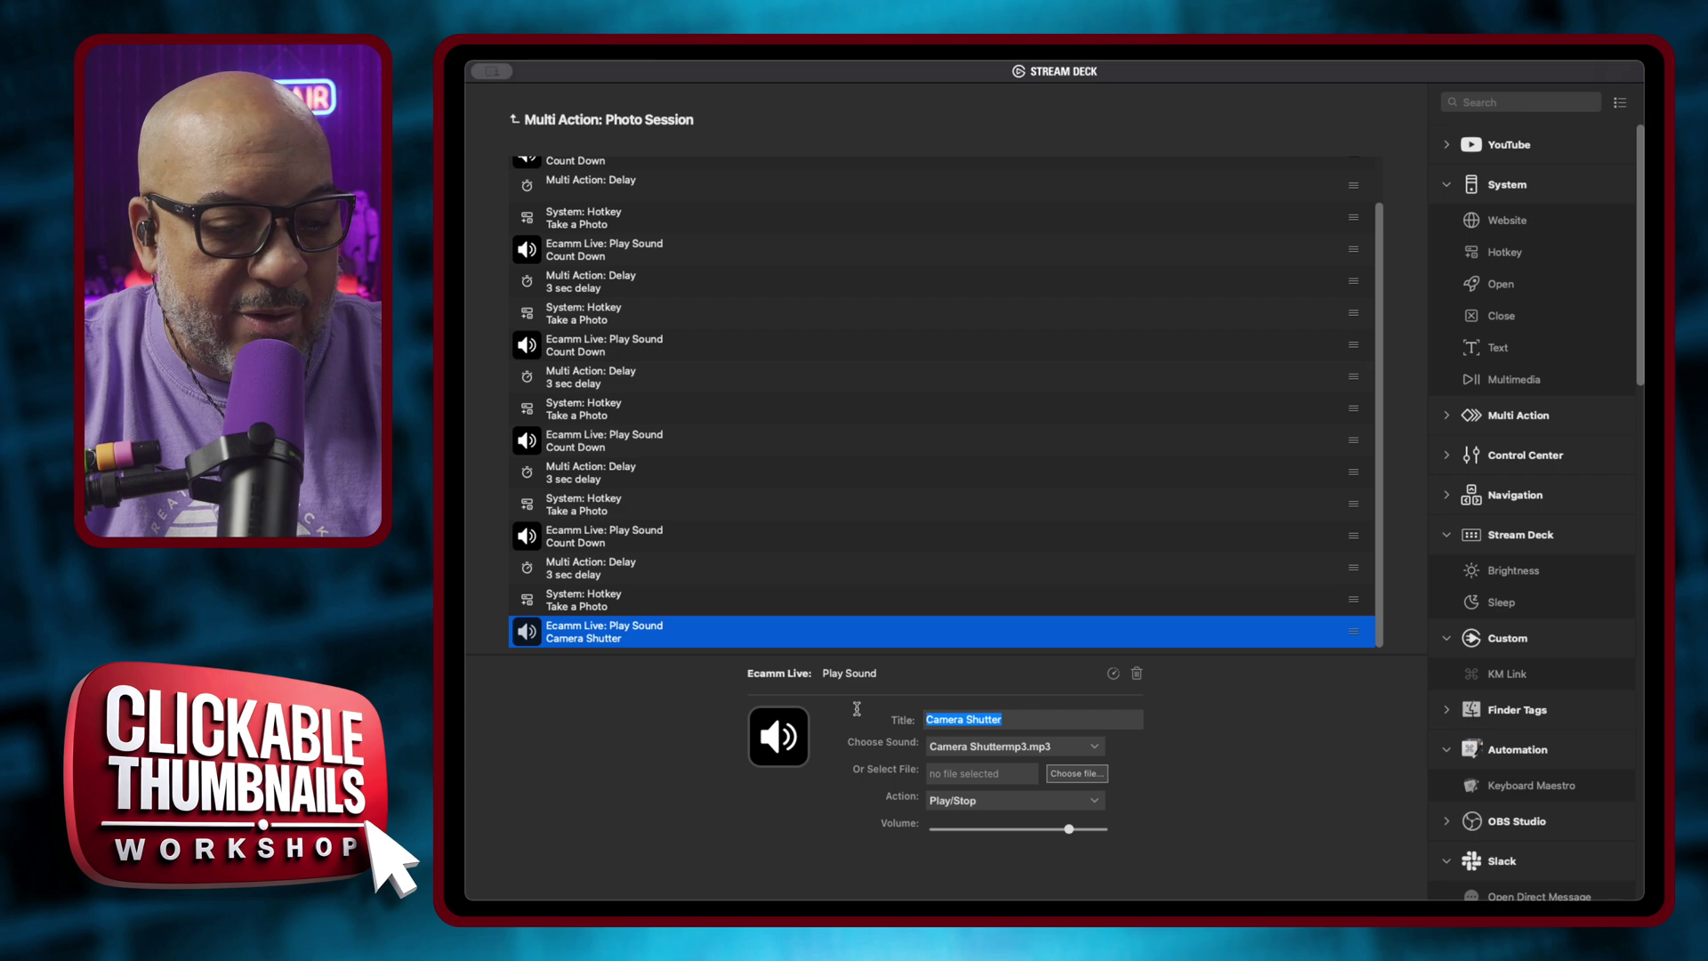
pyautogui.click(678, 532)
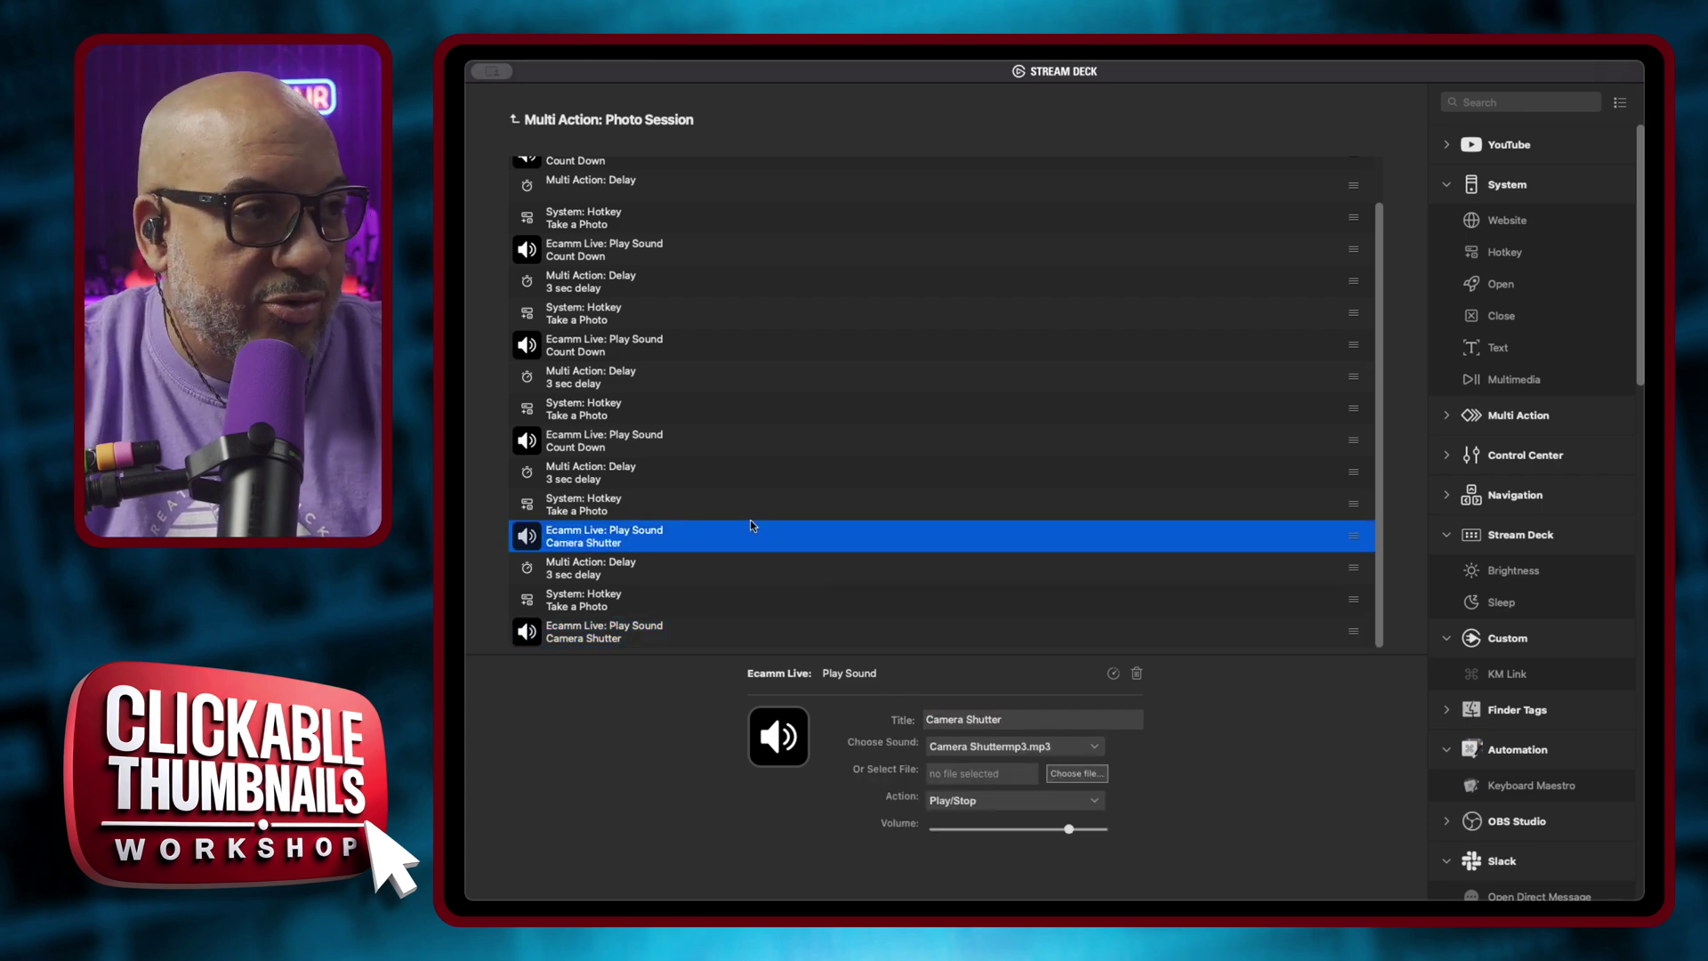
pyautogui.click(694, 444)
pyautogui.tripleClick(1035, 721)
pyautogui.press('super+v')
pyautogui.click(767, 347)
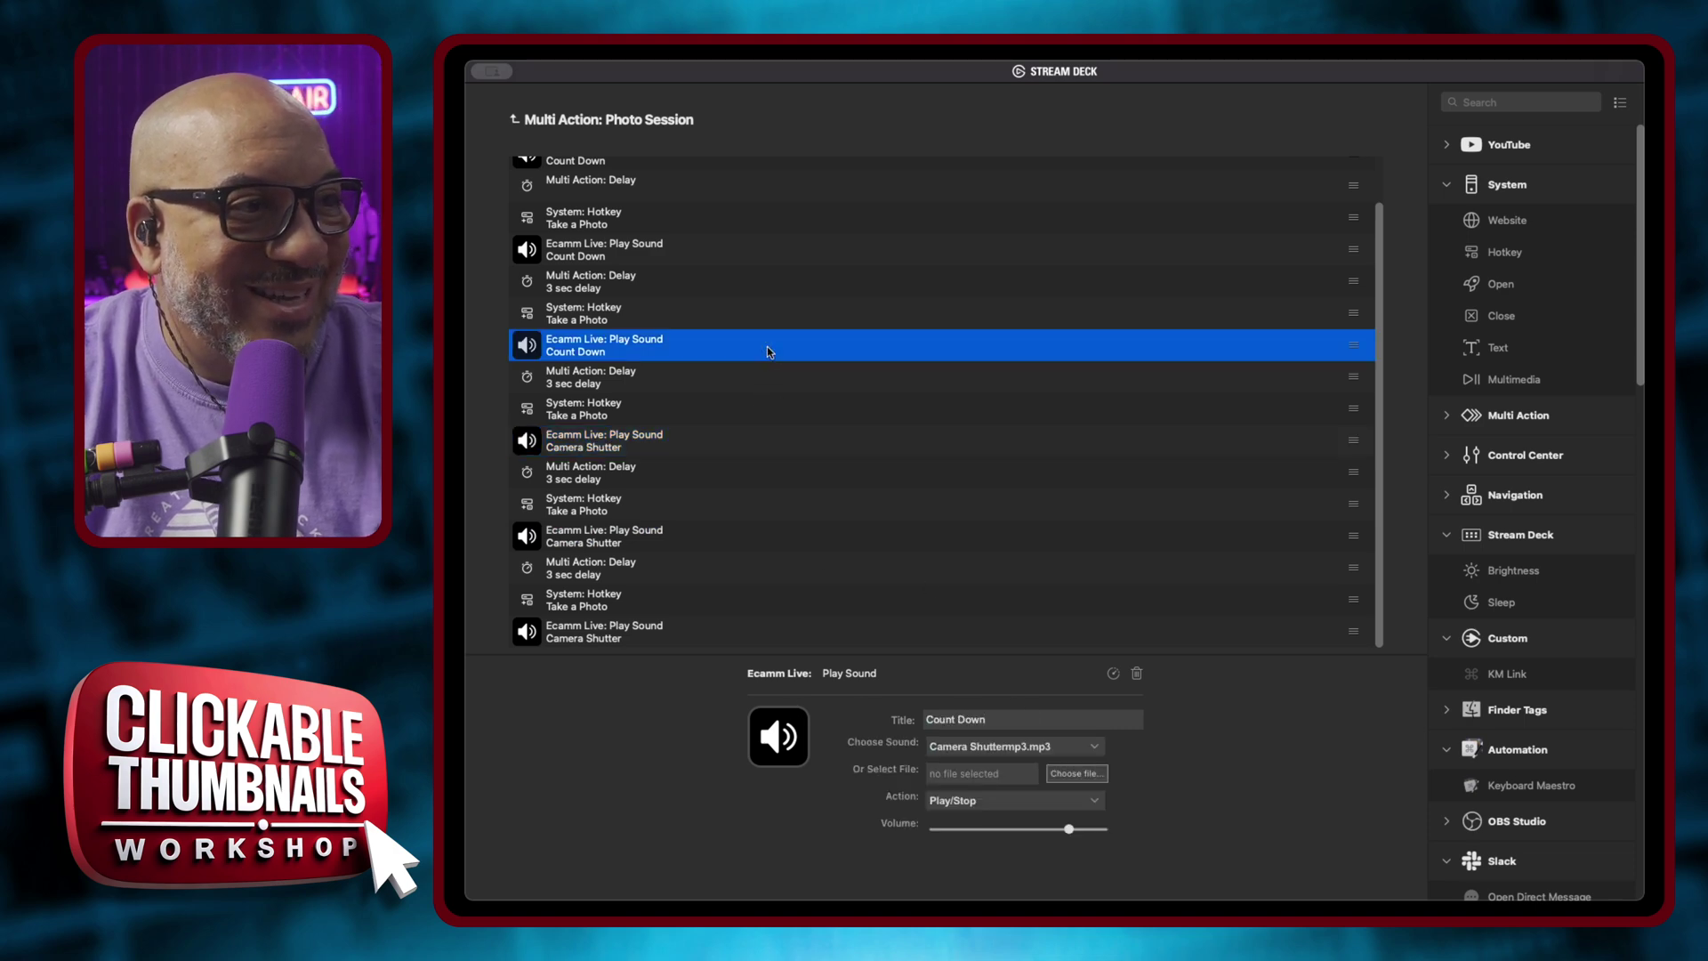
pyautogui.tripleClick(1036, 718)
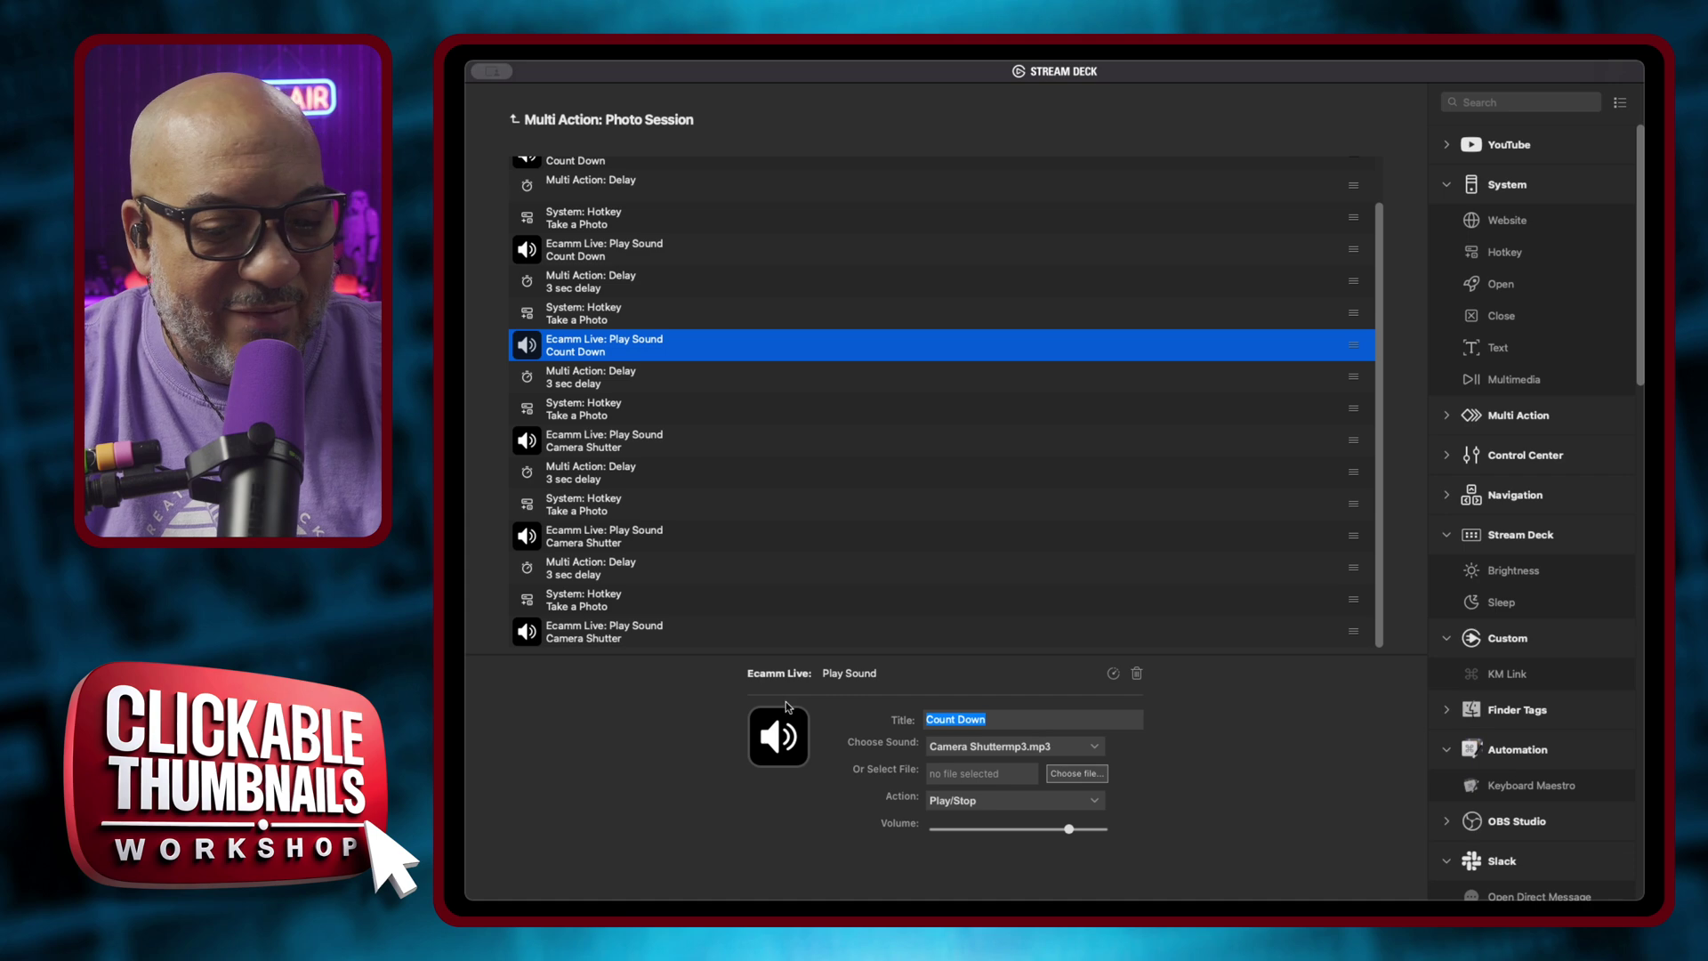
pyautogui.press('super+v')
pyautogui.click(676, 252)
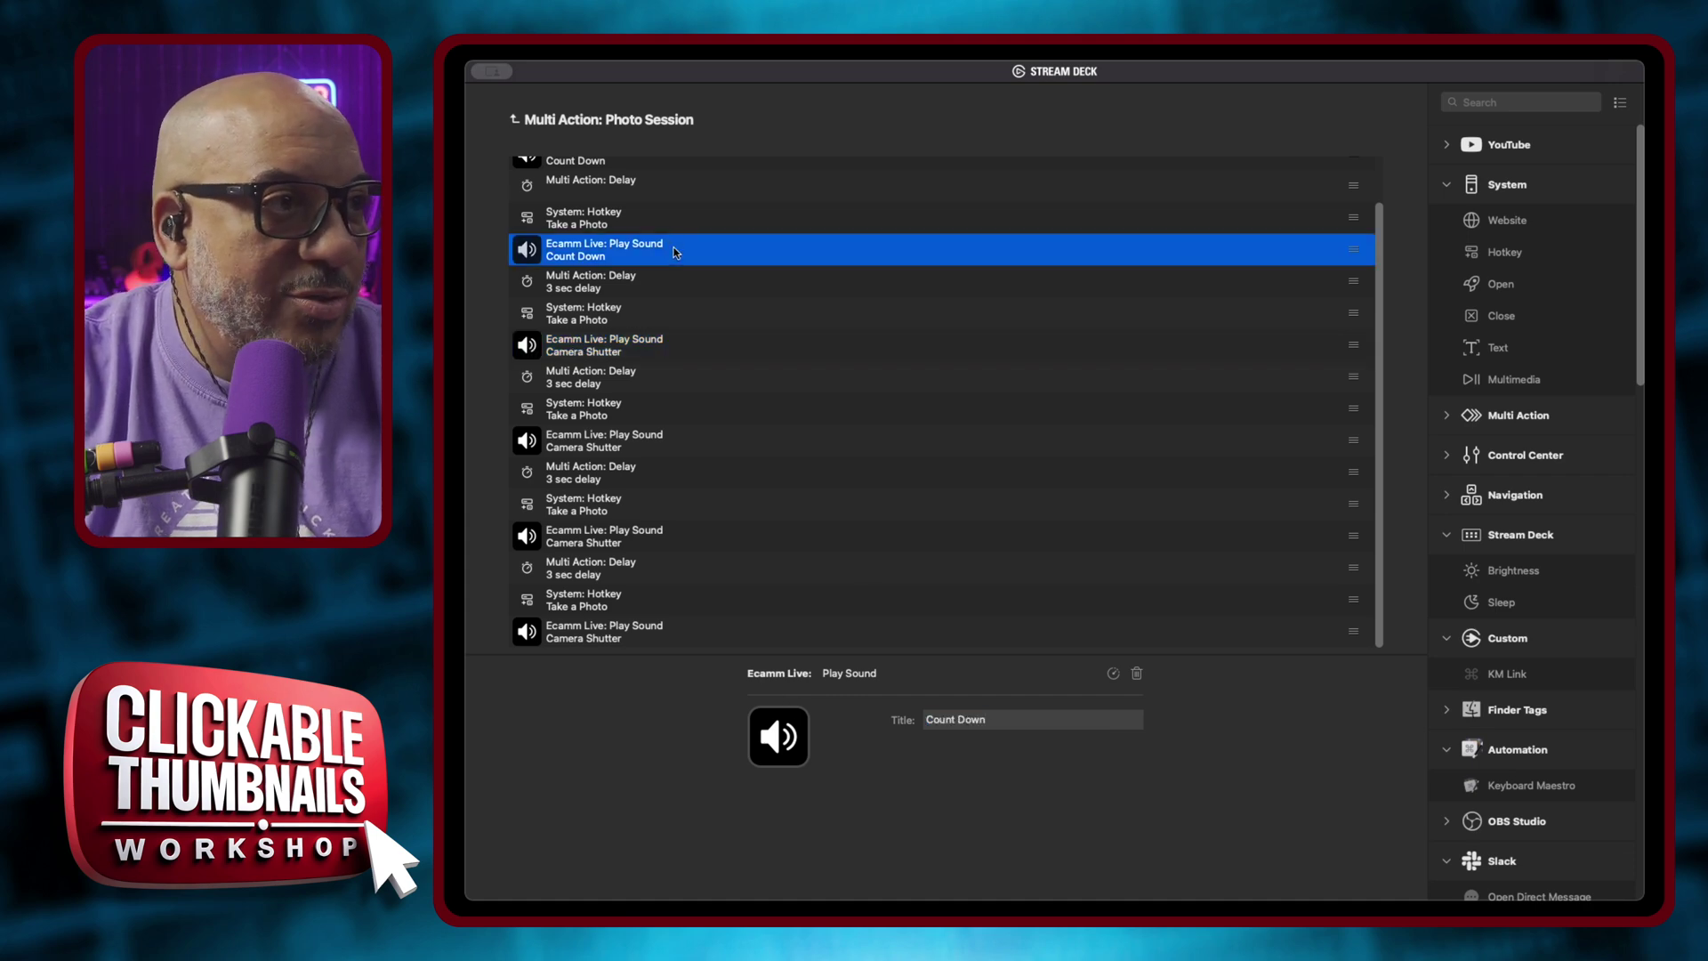
pyautogui.tripleClick(943, 719)
pyautogui.press('super+v')
pyautogui.scroll(2, 994, 570)
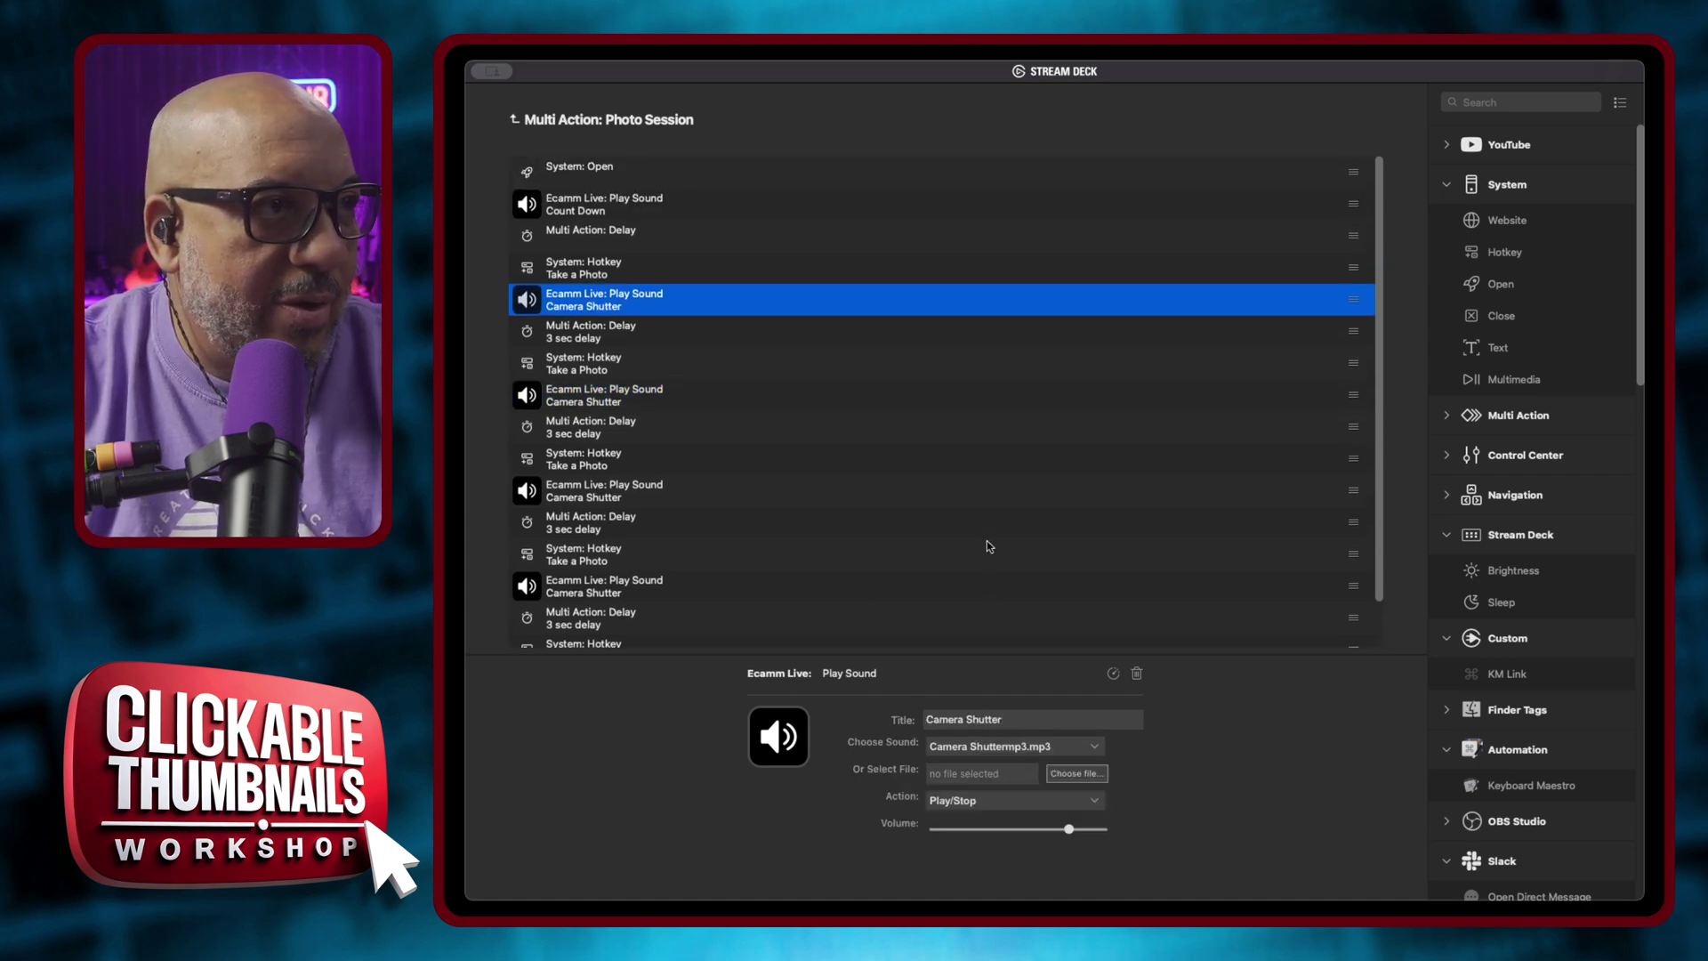
# Add a copy of the last Camera Shutter Play Sound action at the end of the multi action.
pyautogui.click(701, 204)
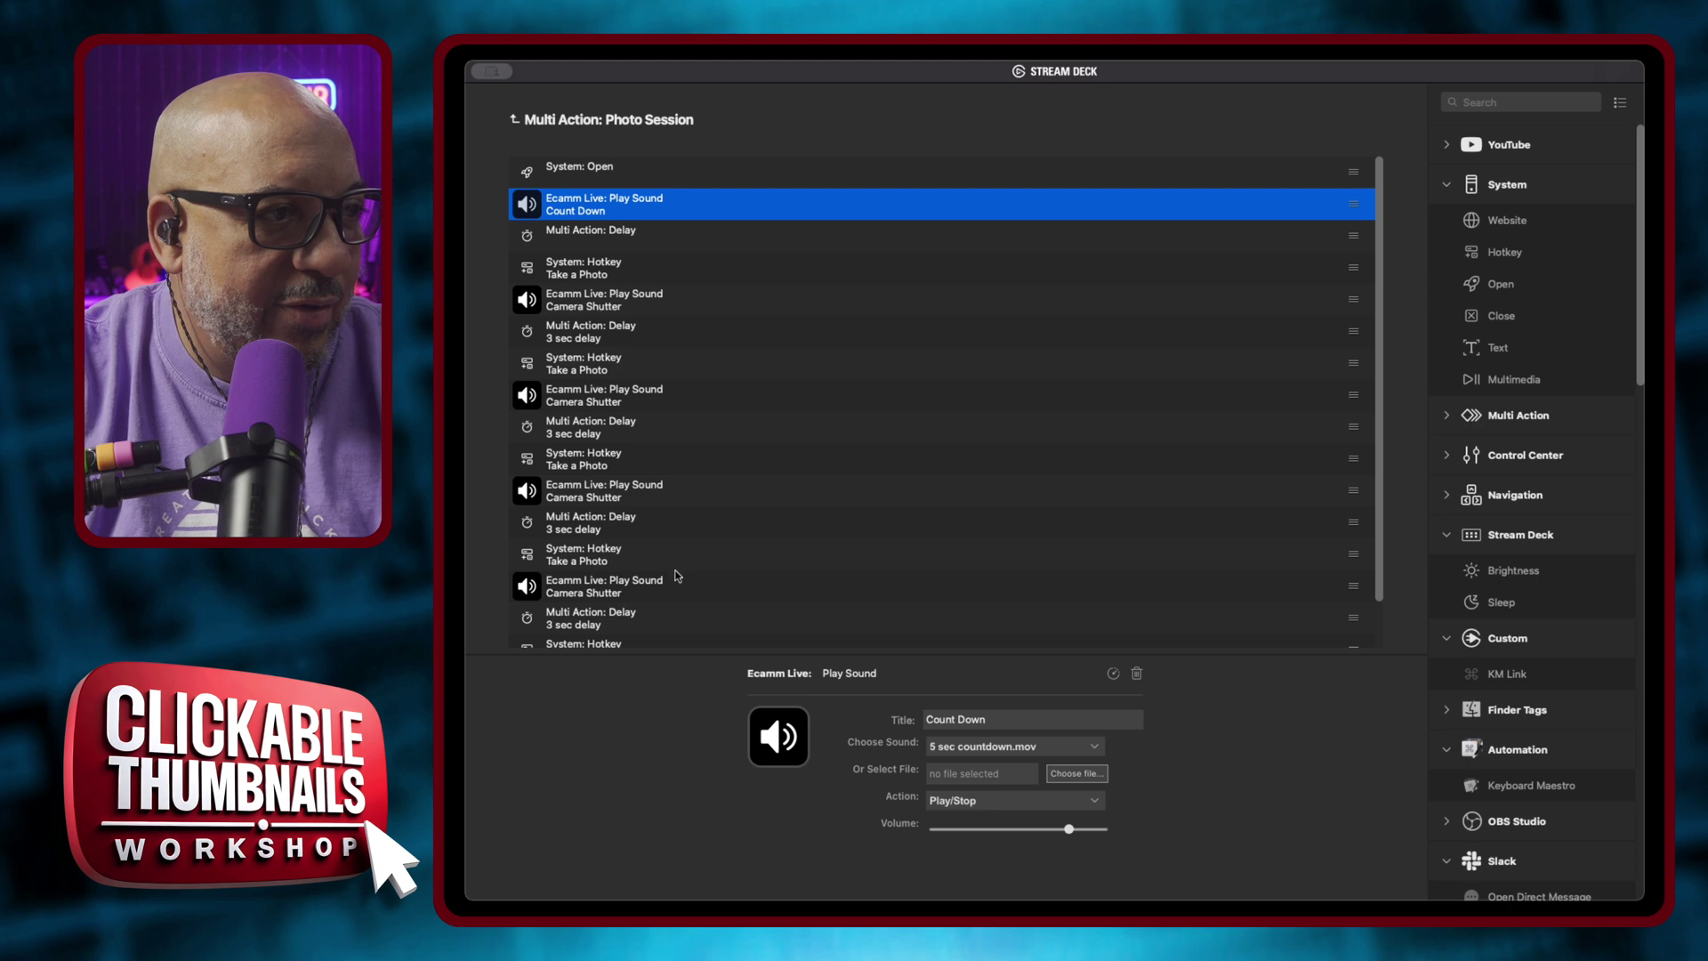
pyautogui.scroll(-2, 685, 578)
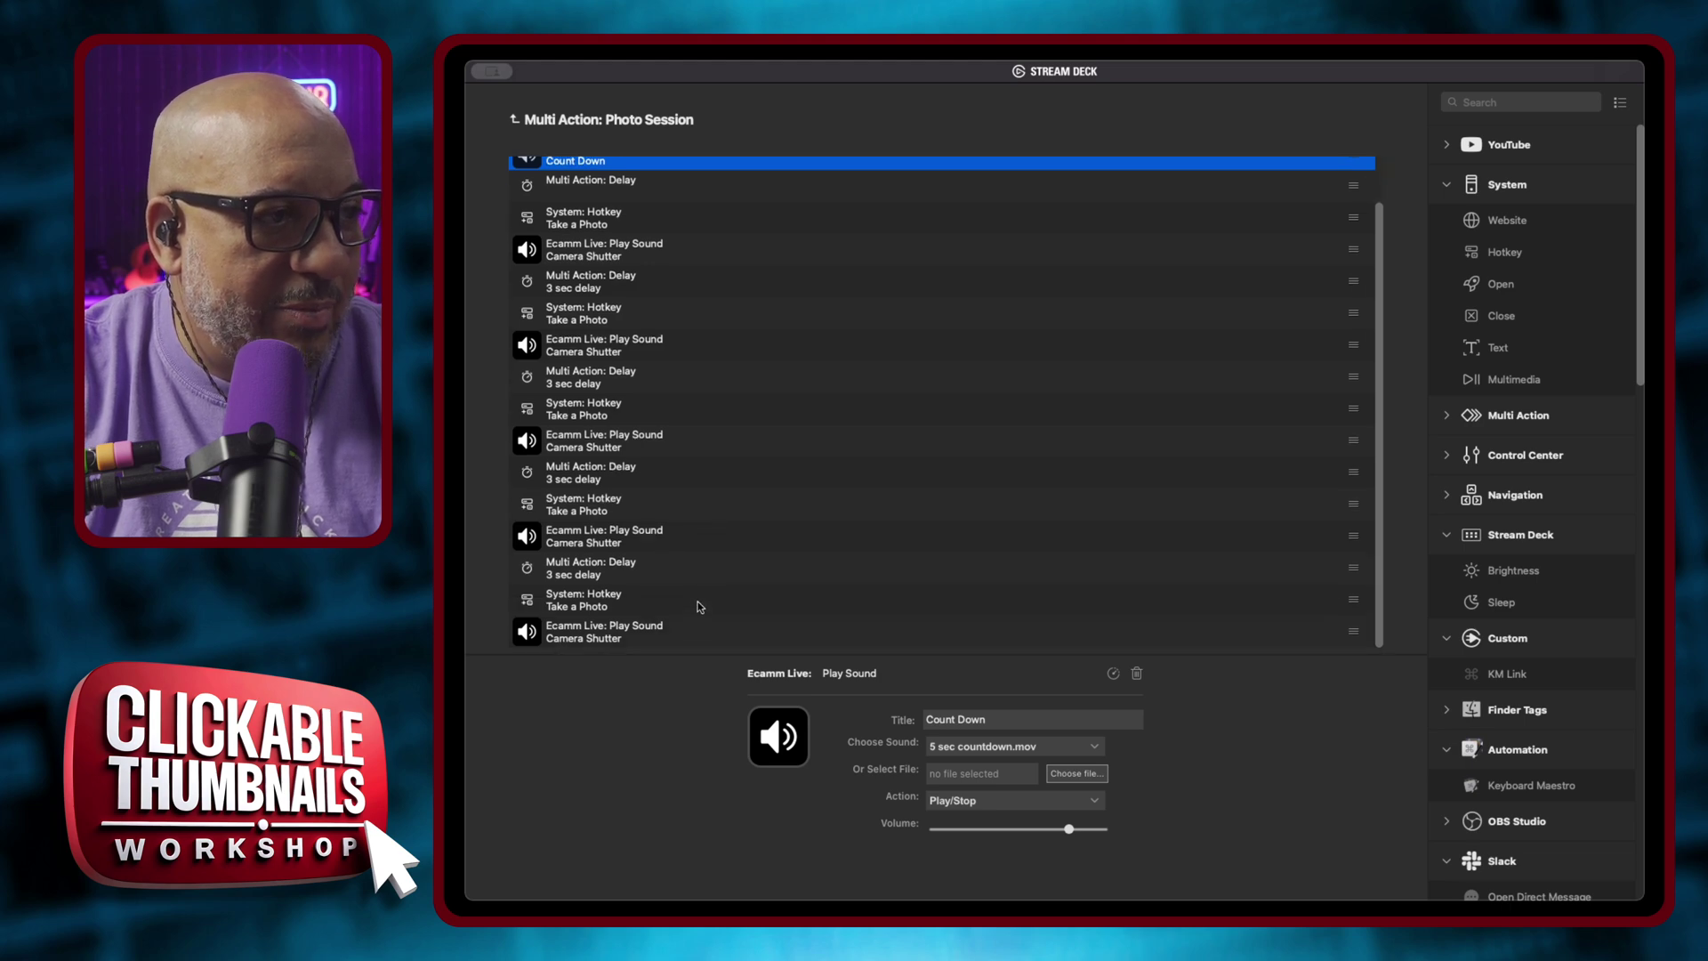
pyautogui.click(714, 634)
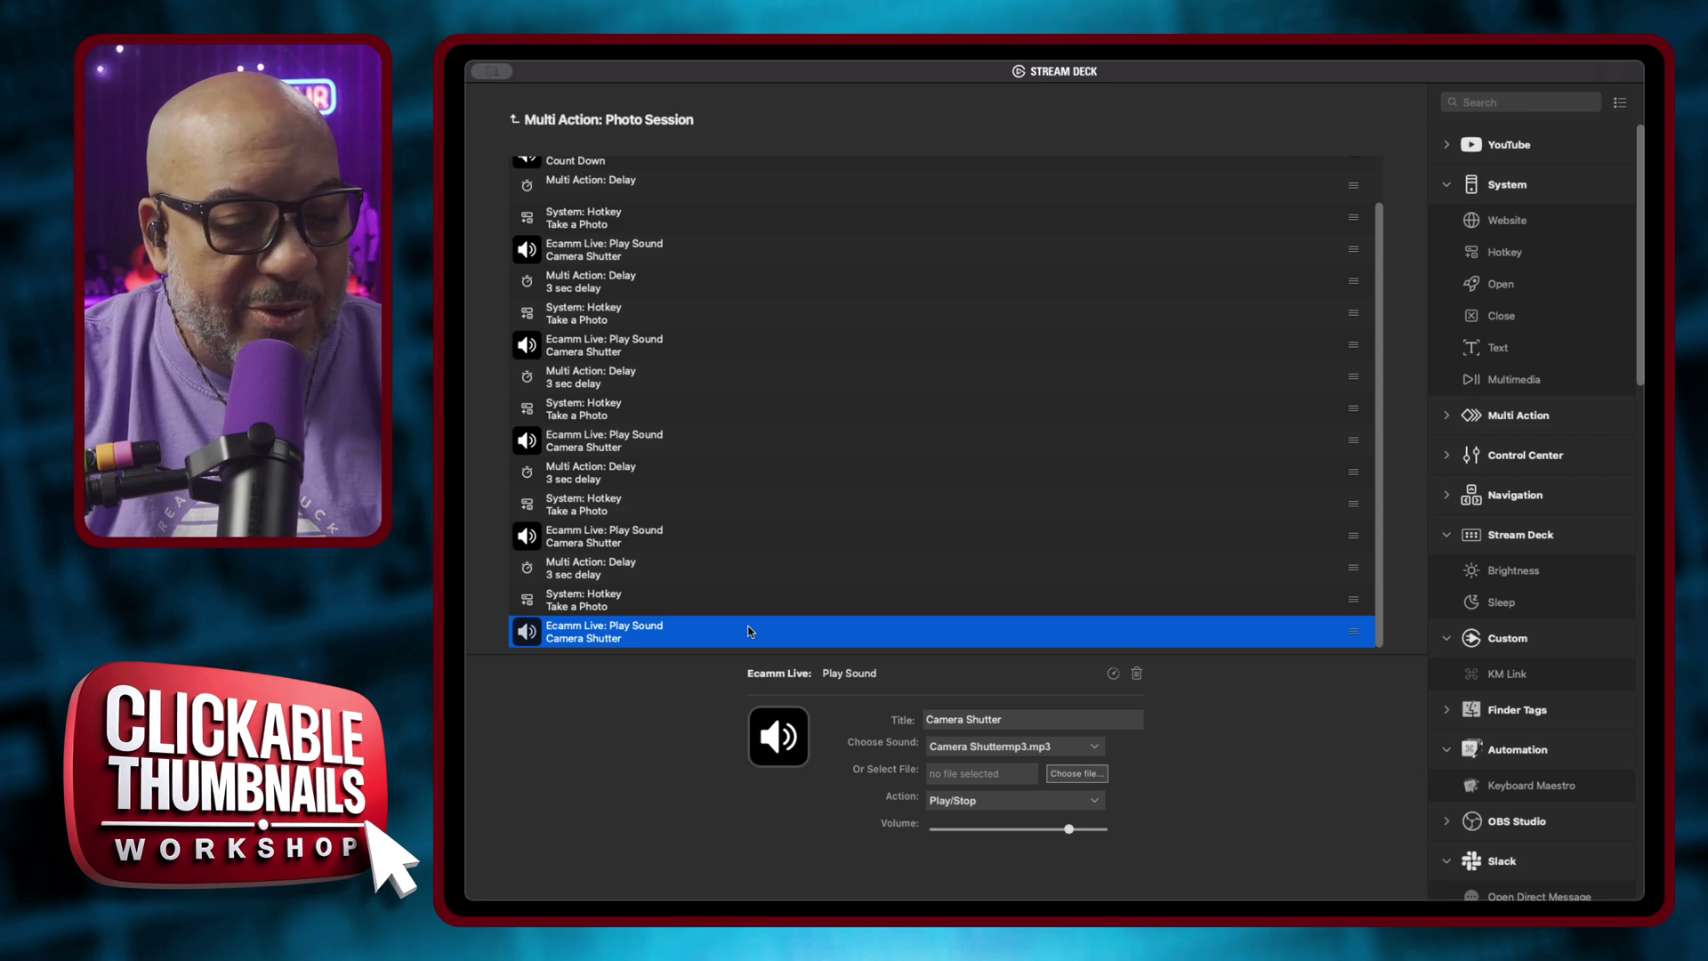
pyautogui.press('super+v')
pyautogui.click(718, 640)
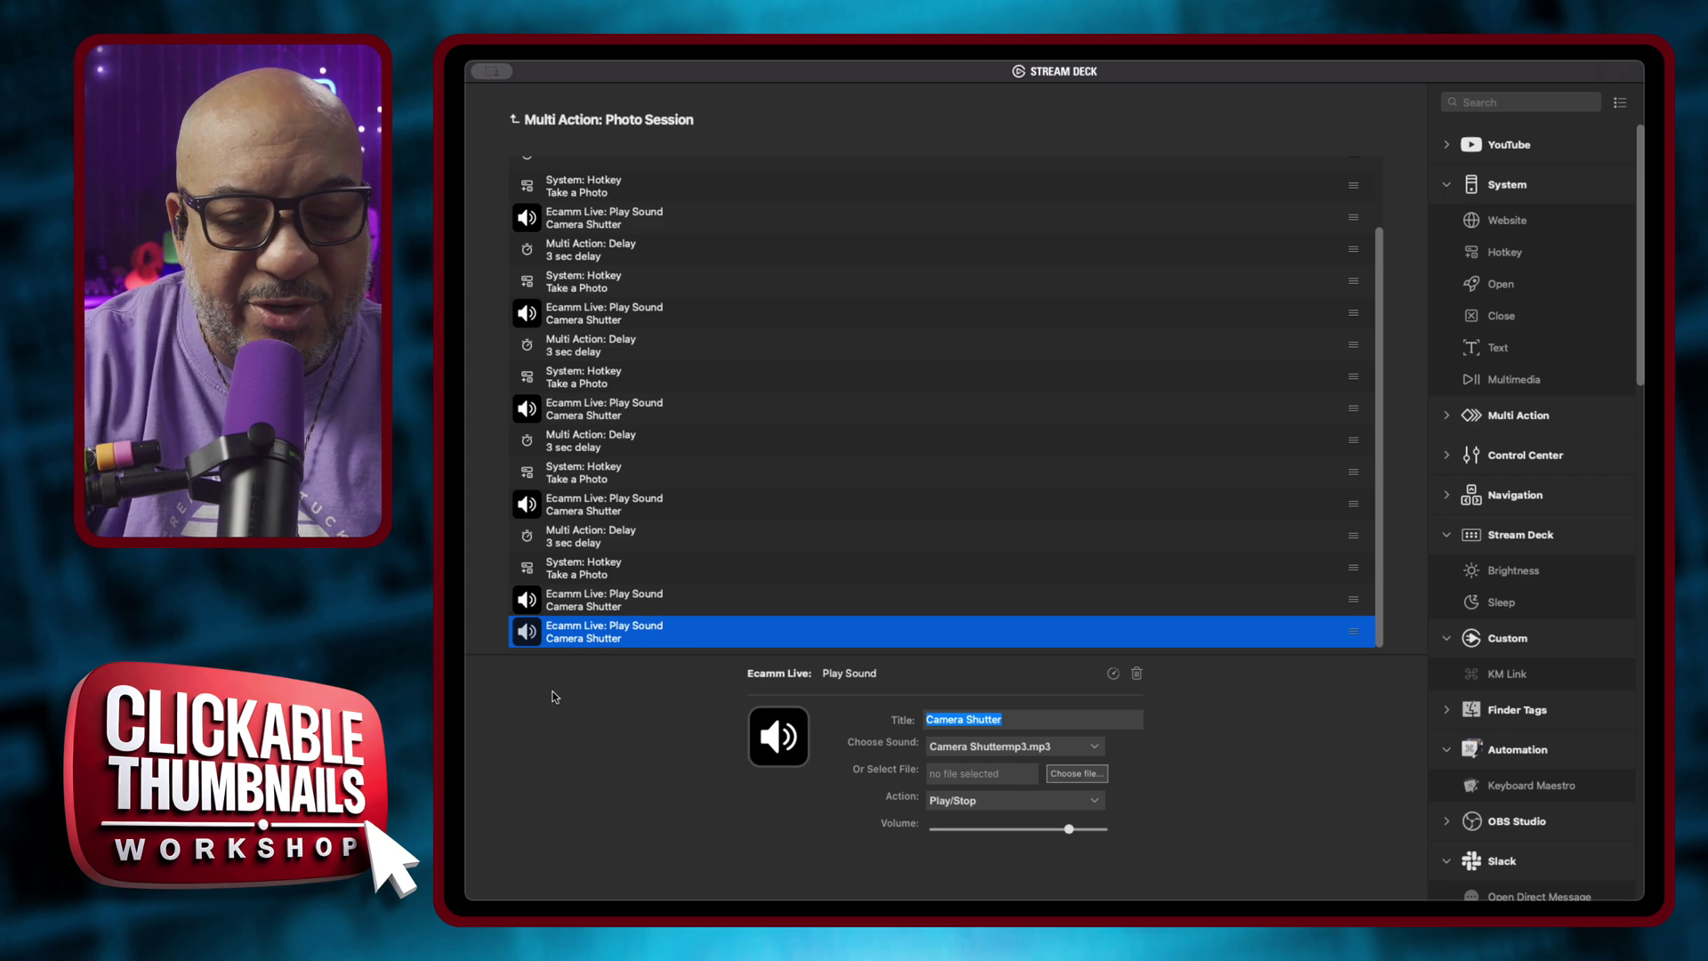
# Title the final Play Sound action "Finish" and choose Applause as its sound.
pyautogui.write('Finish')
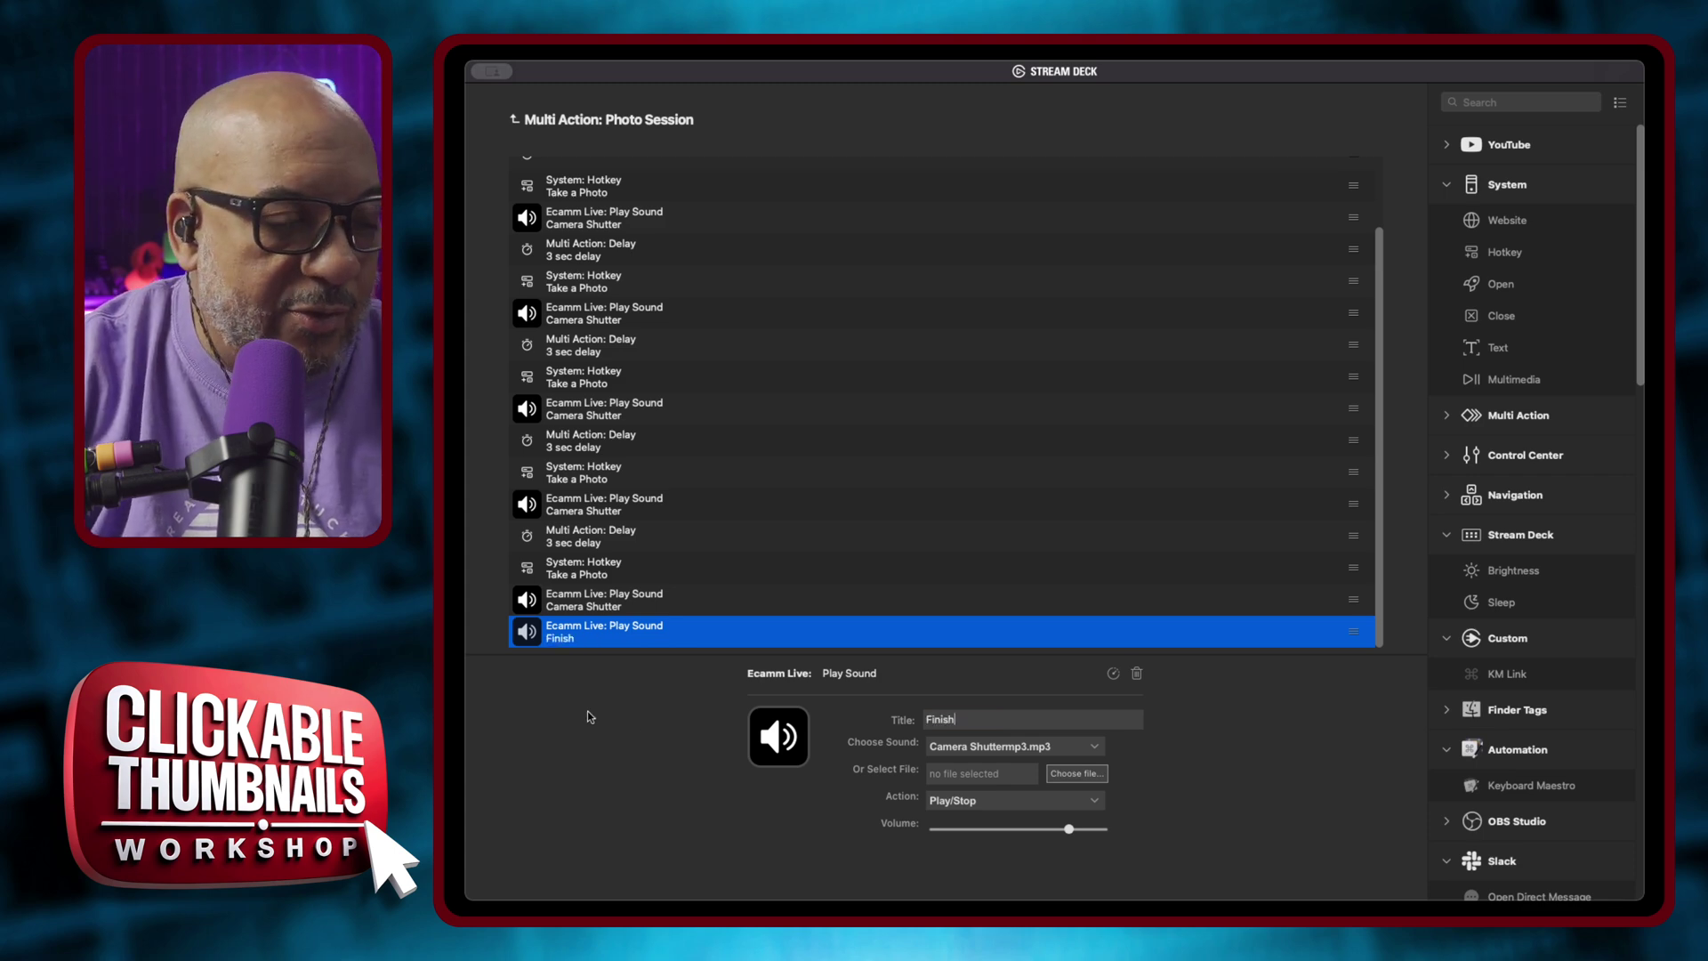
pyautogui.click(1003, 749)
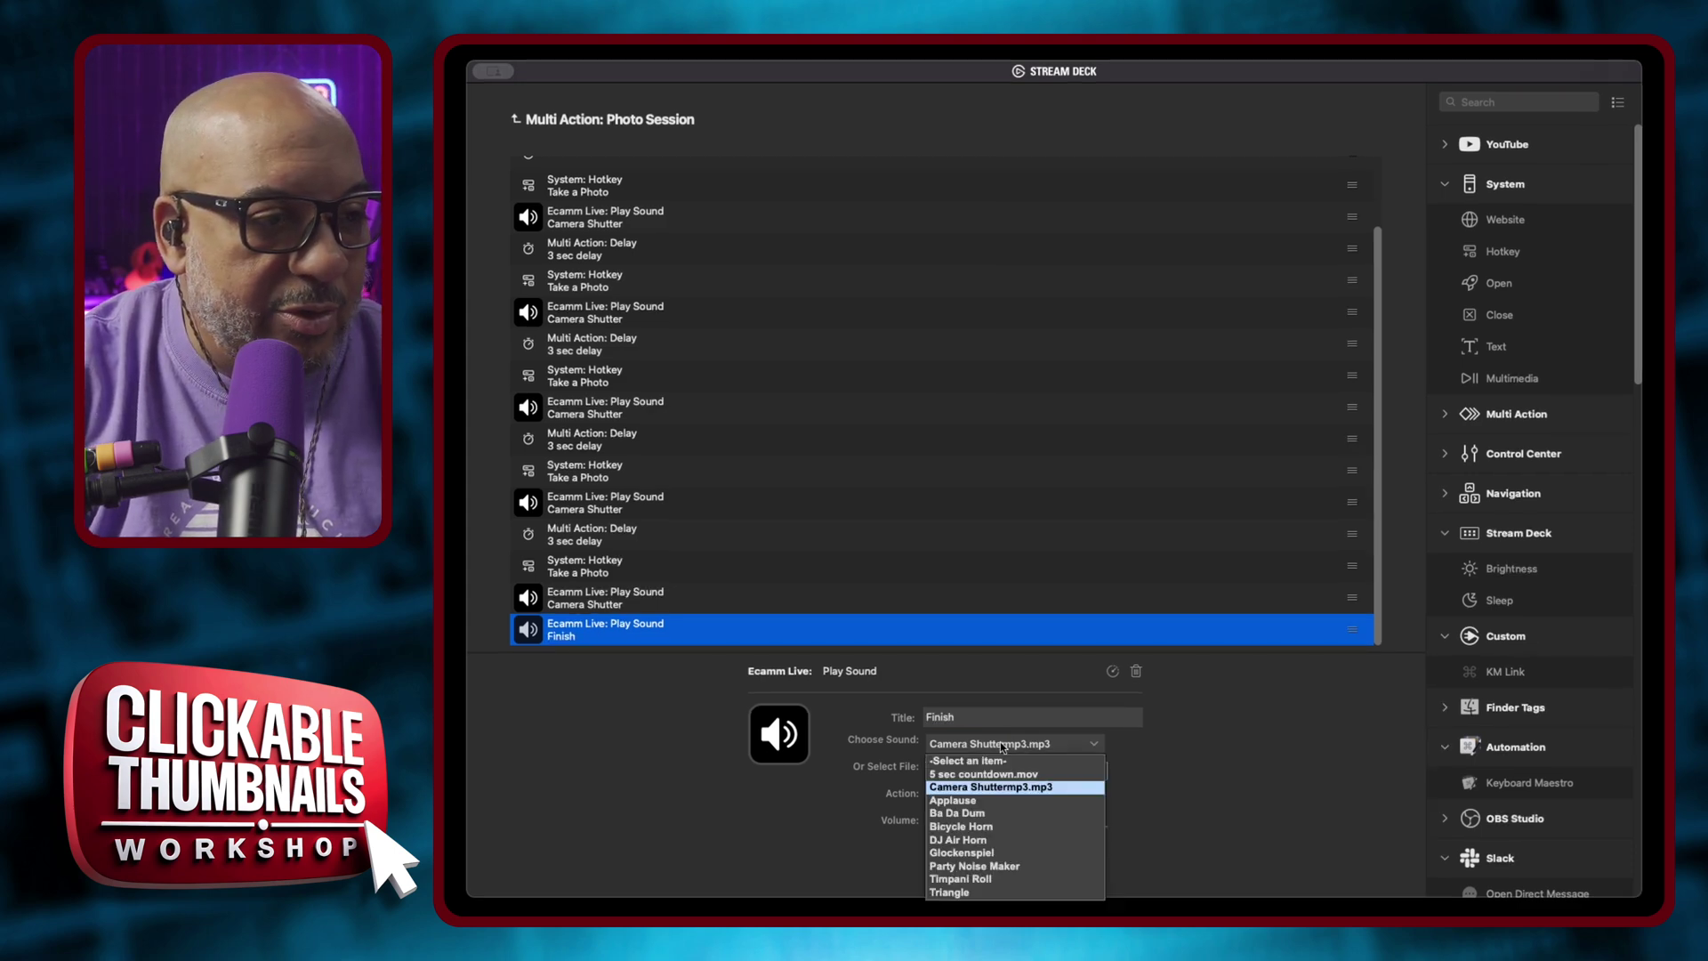
pyautogui.click(1018, 799)
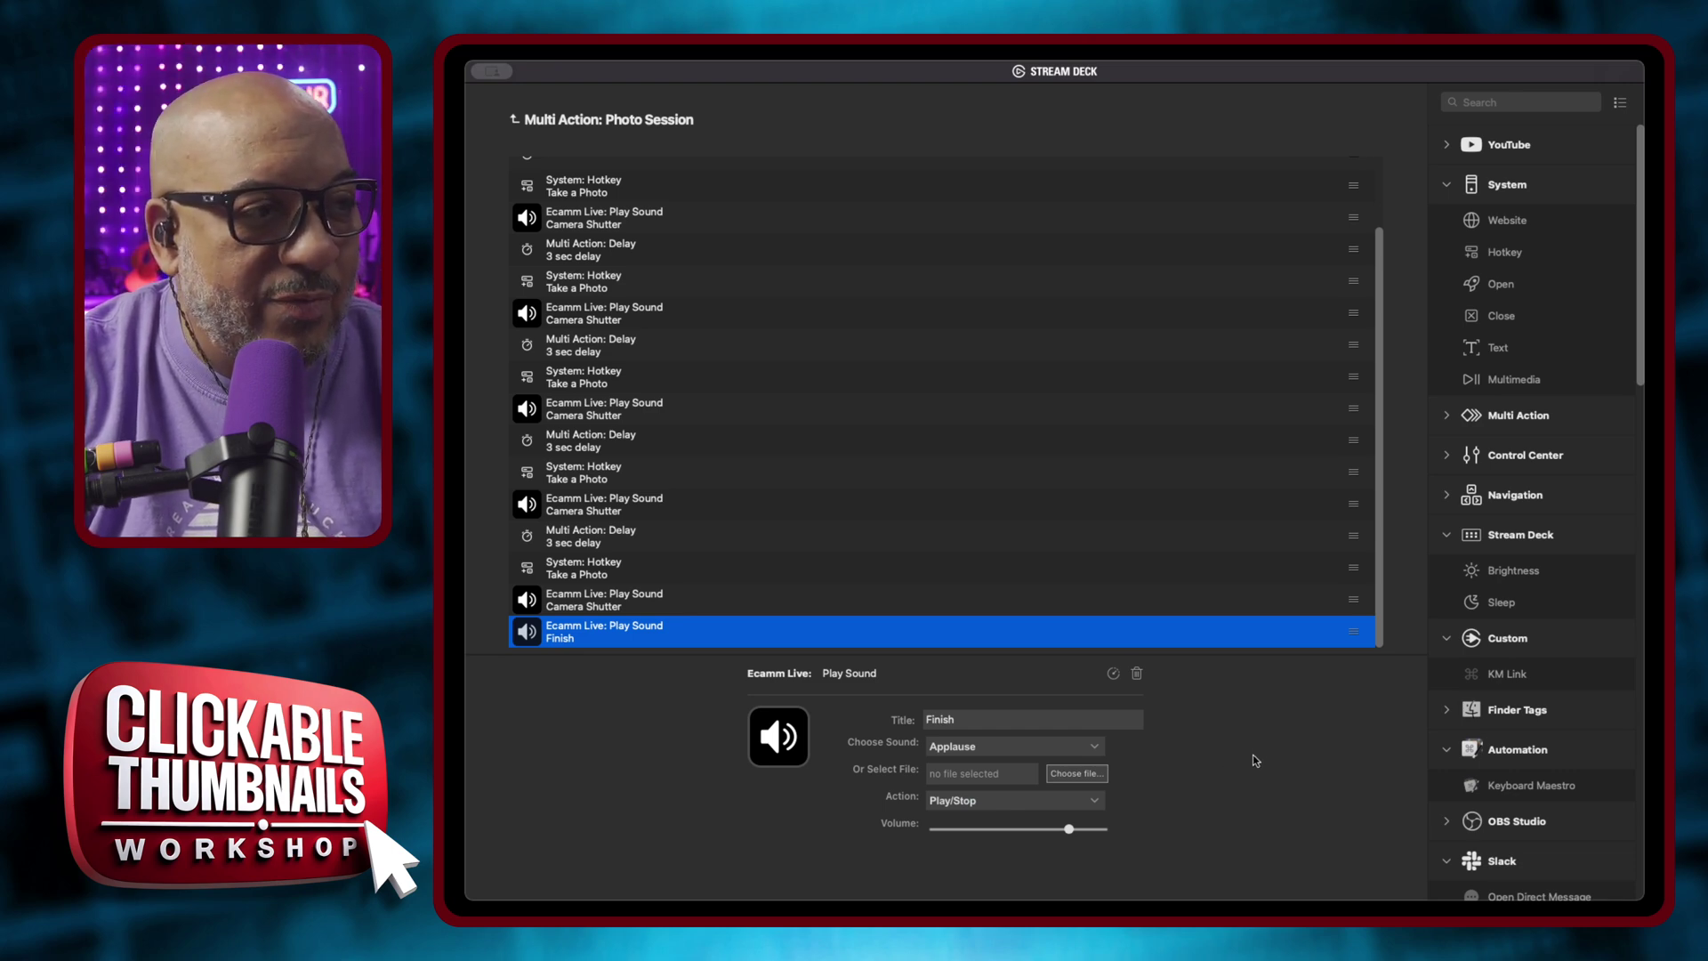
# Set the Open action at the start of the multi action to launch Ecamm Live Beta from the Applications folder.
pyautogui.scroll(3, 931, 372)
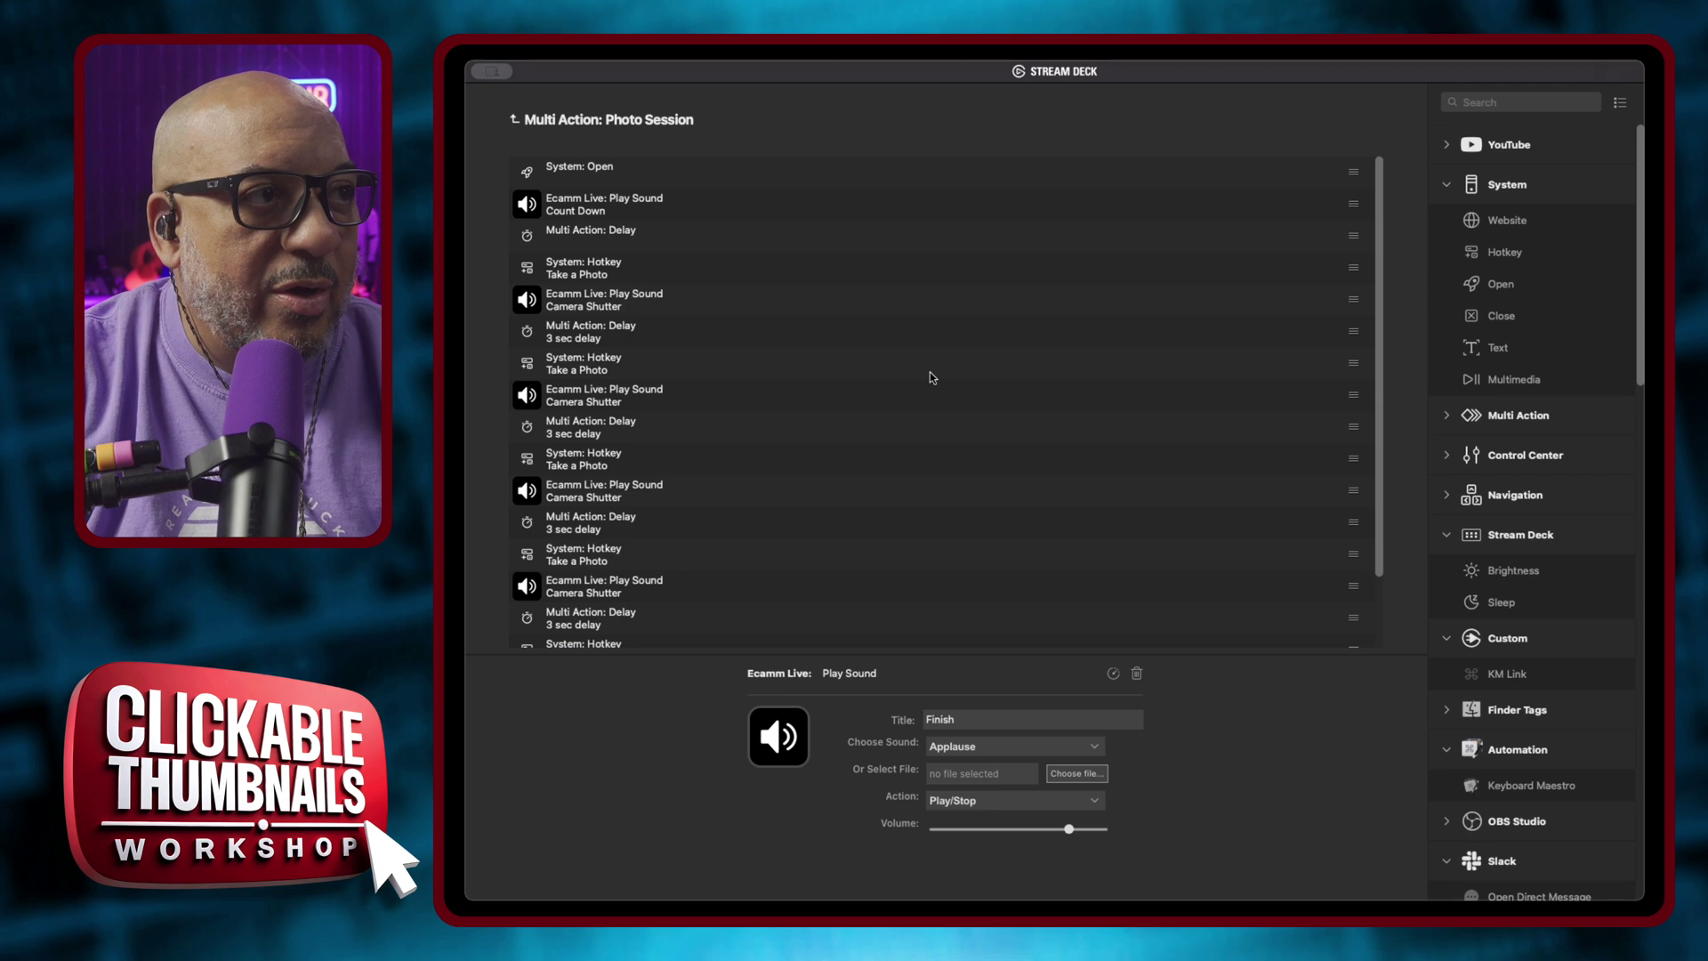
pyautogui.click(720, 187)
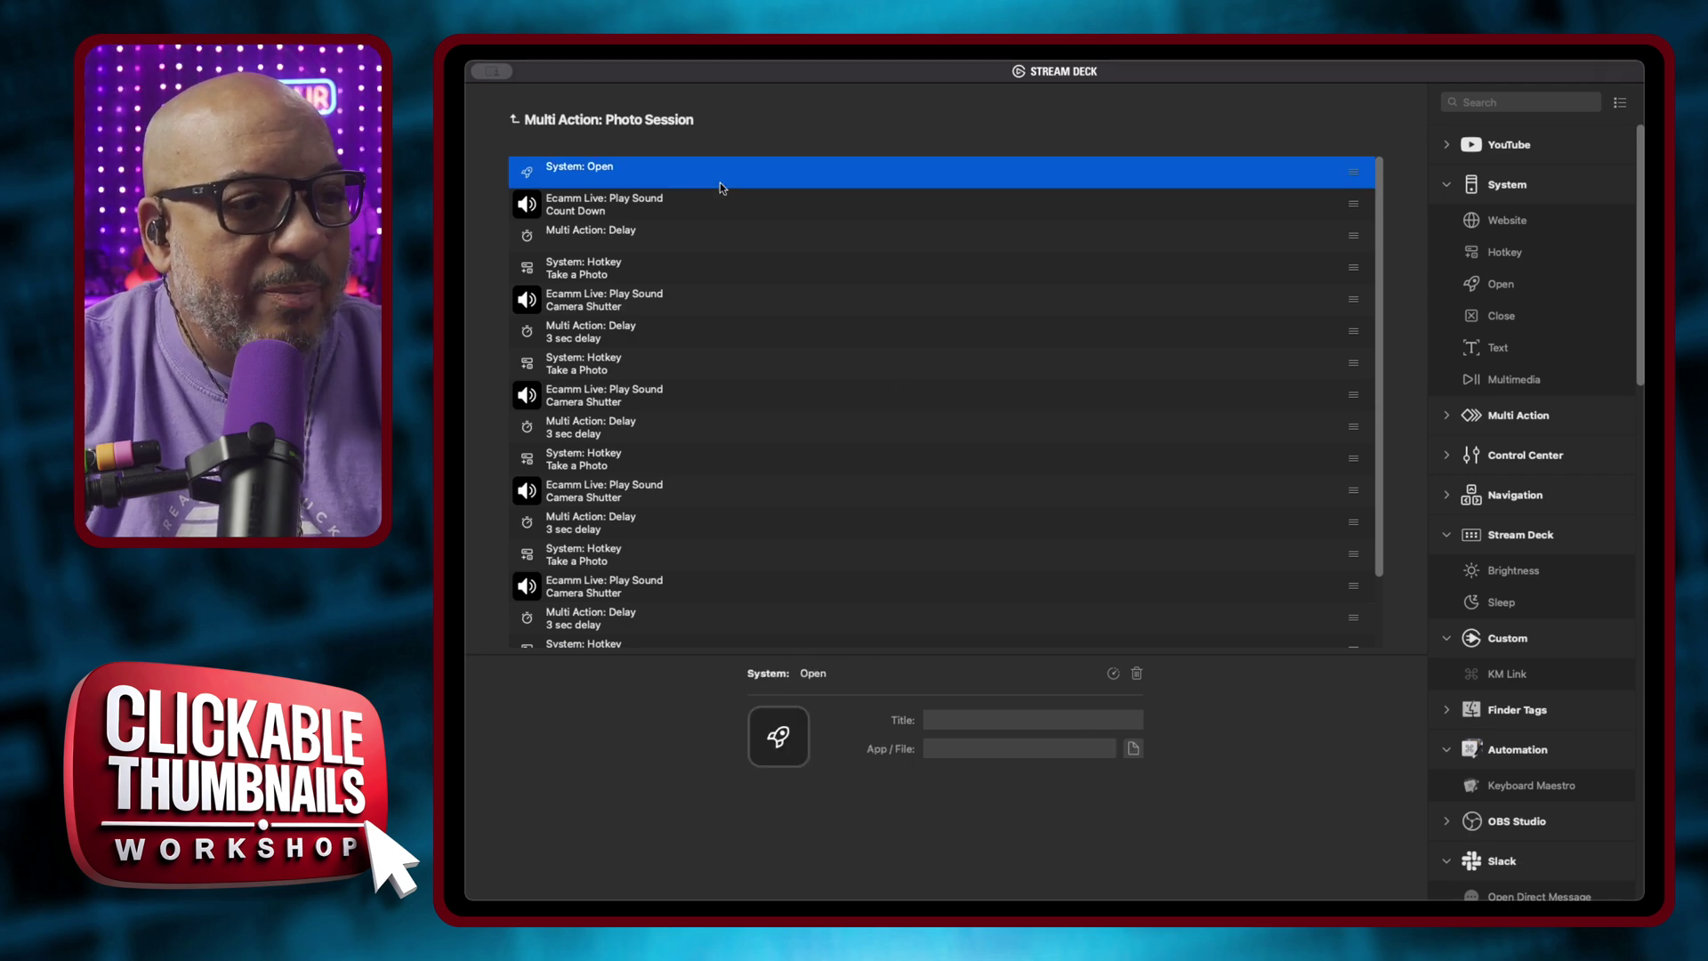
pyautogui.click(1134, 750)
pyautogui.click(1113, 403)
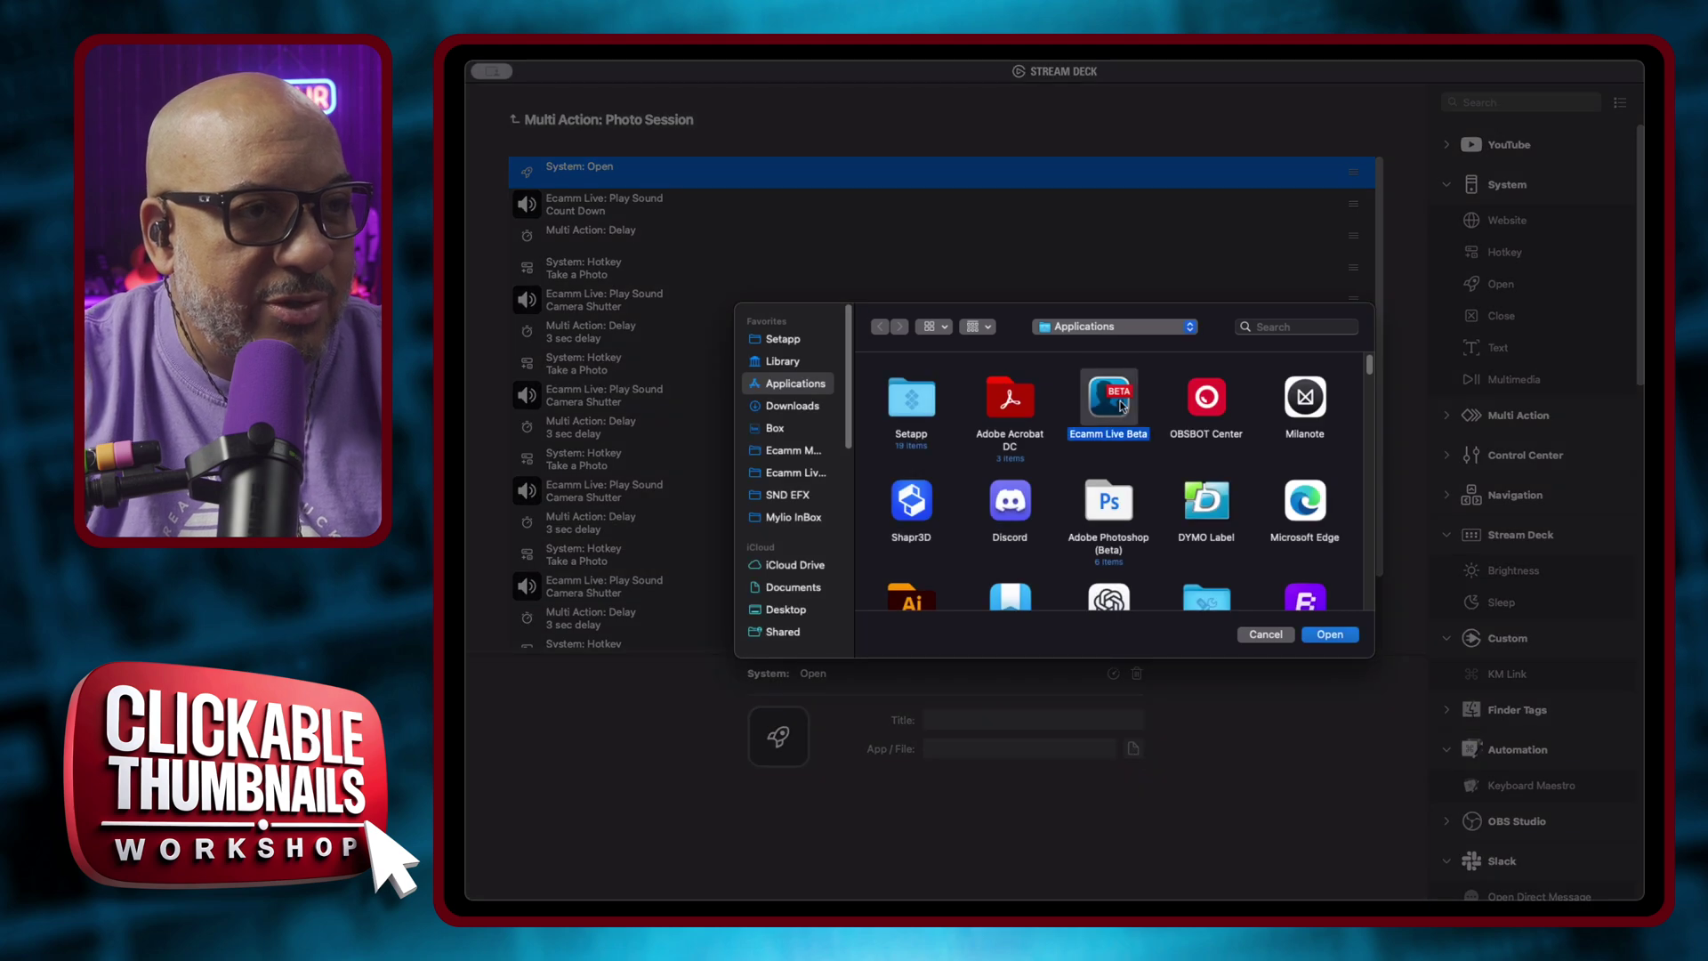
pyautogui.click(1309, 634)
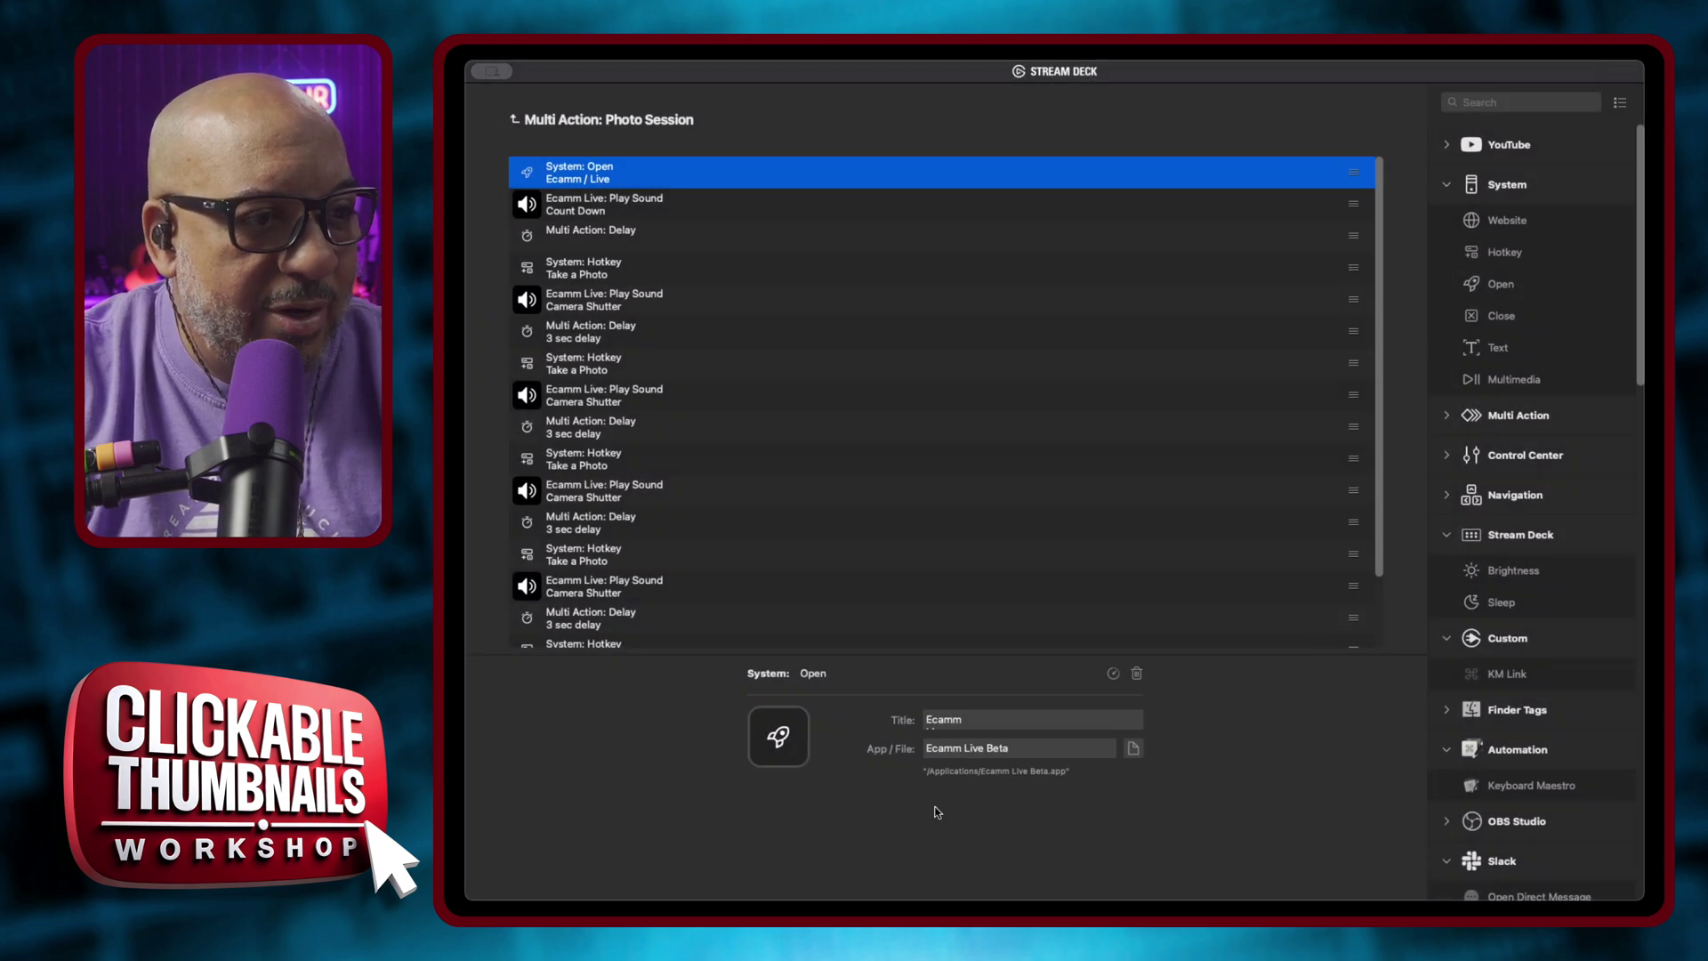
# Review the settings of each action in order from Count Down to Finish, and return to the Stream Deck XL key layout.
pyautogui.click(701, 205)
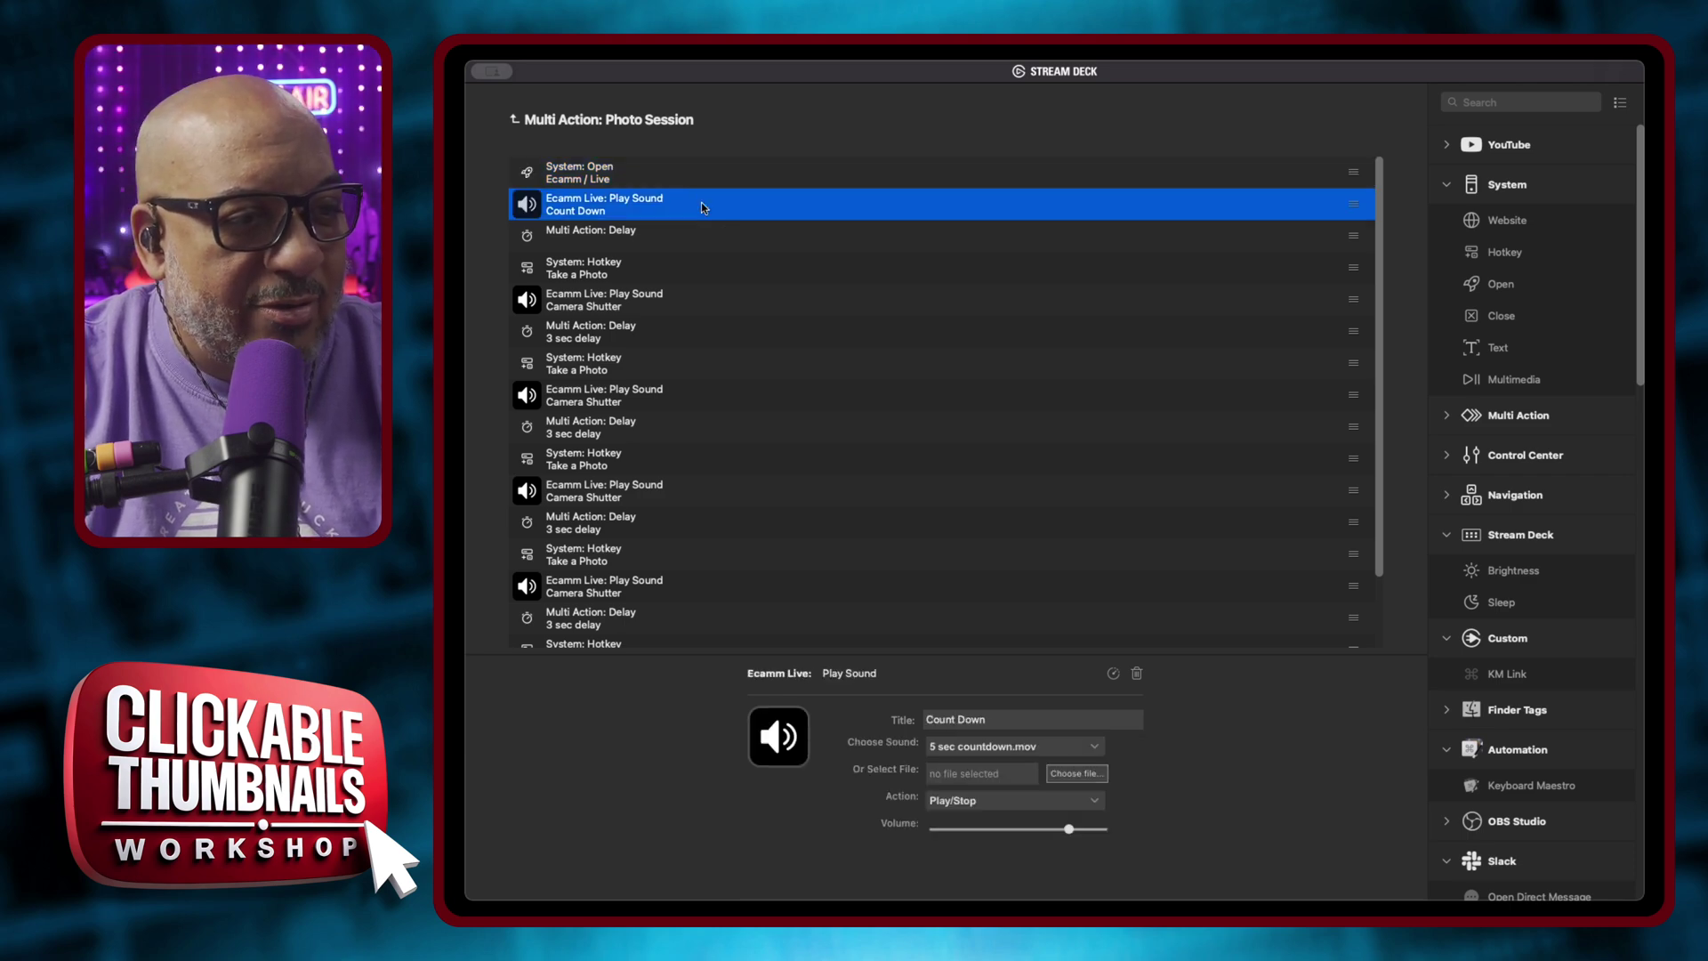
pyautogui.click(695, 240)
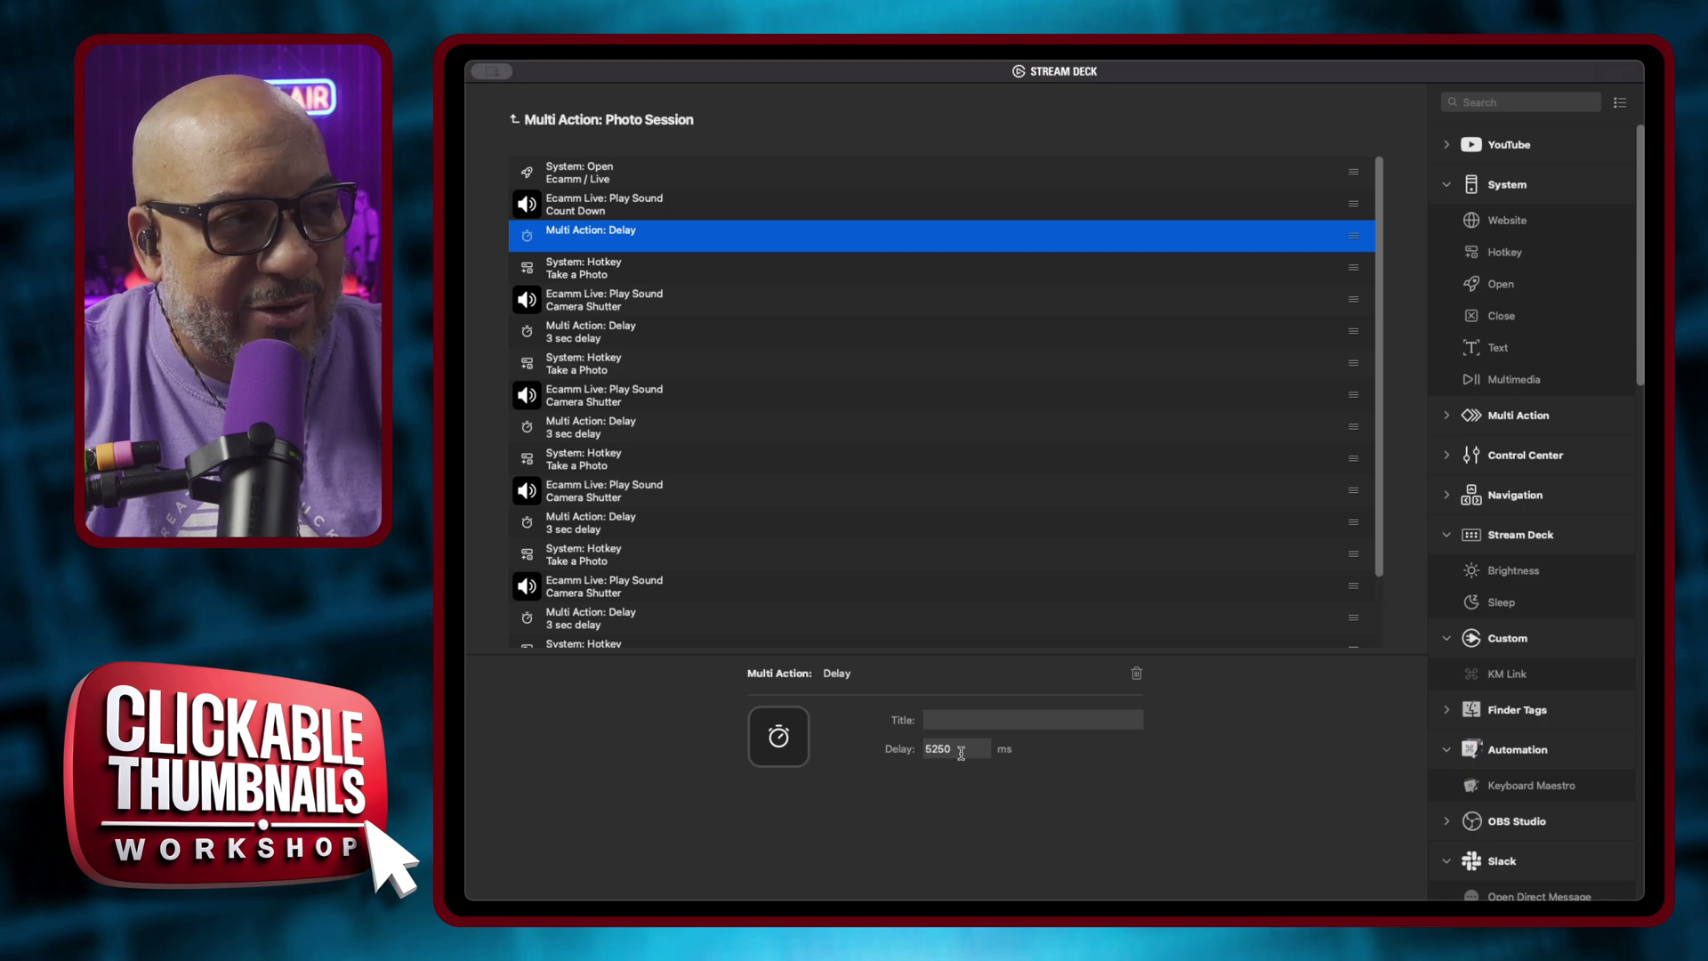
pyautogui.click(702, 279)
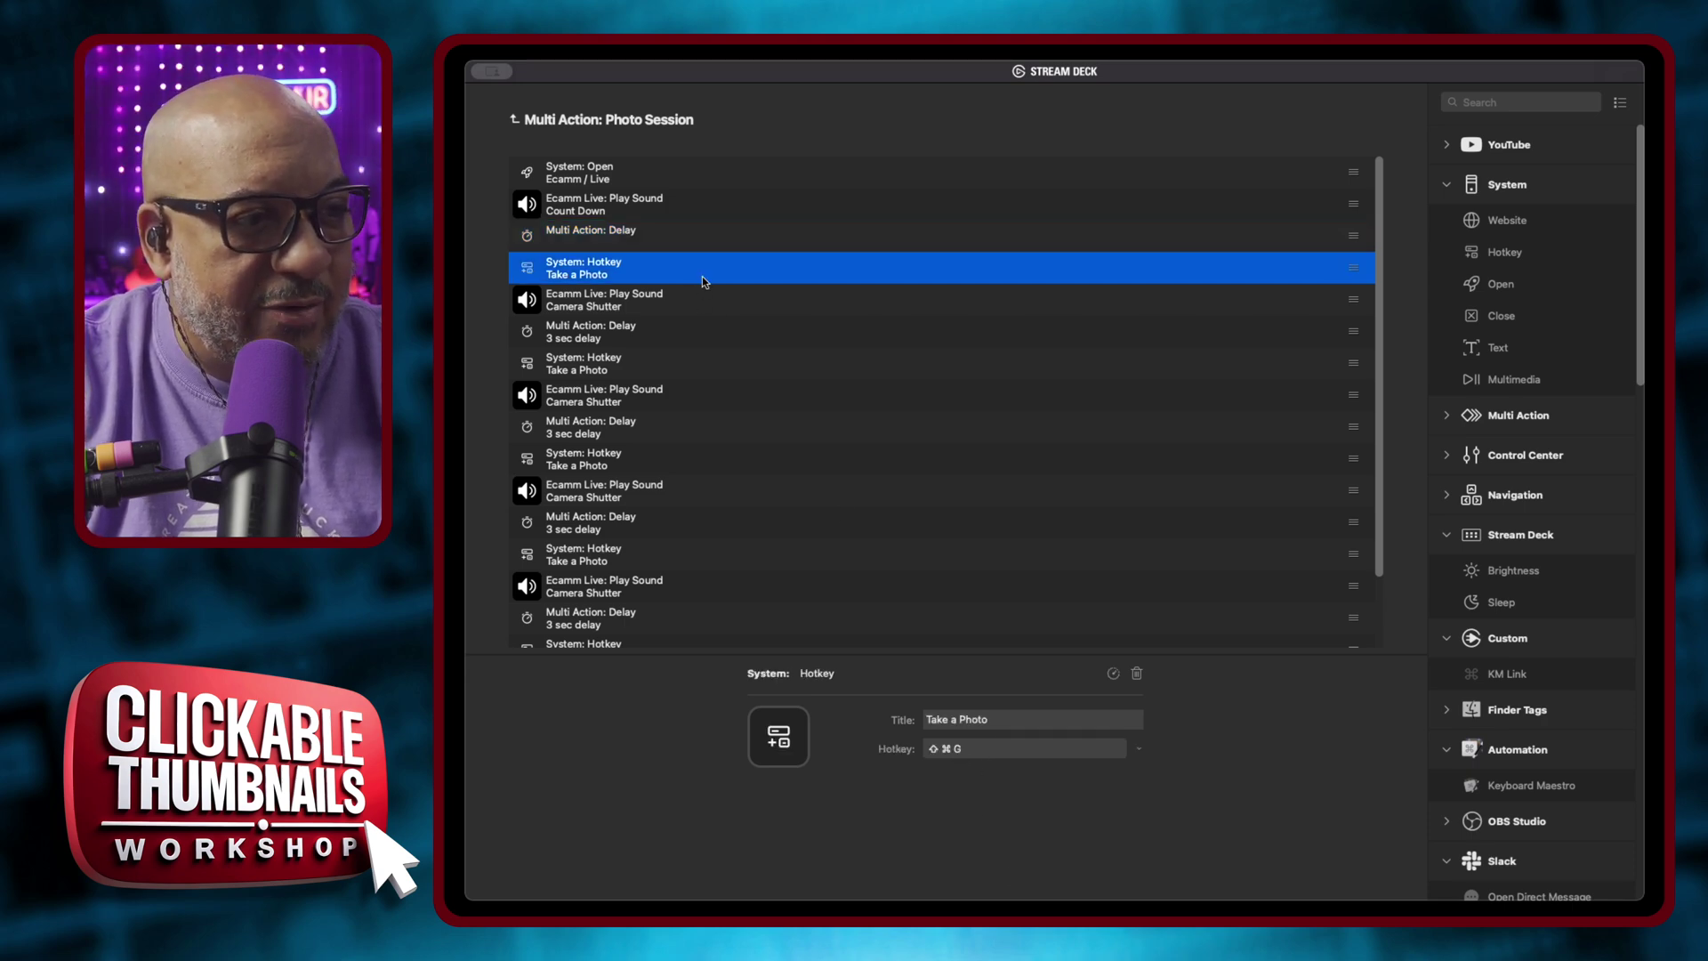
pyautogui.click(705, 300)
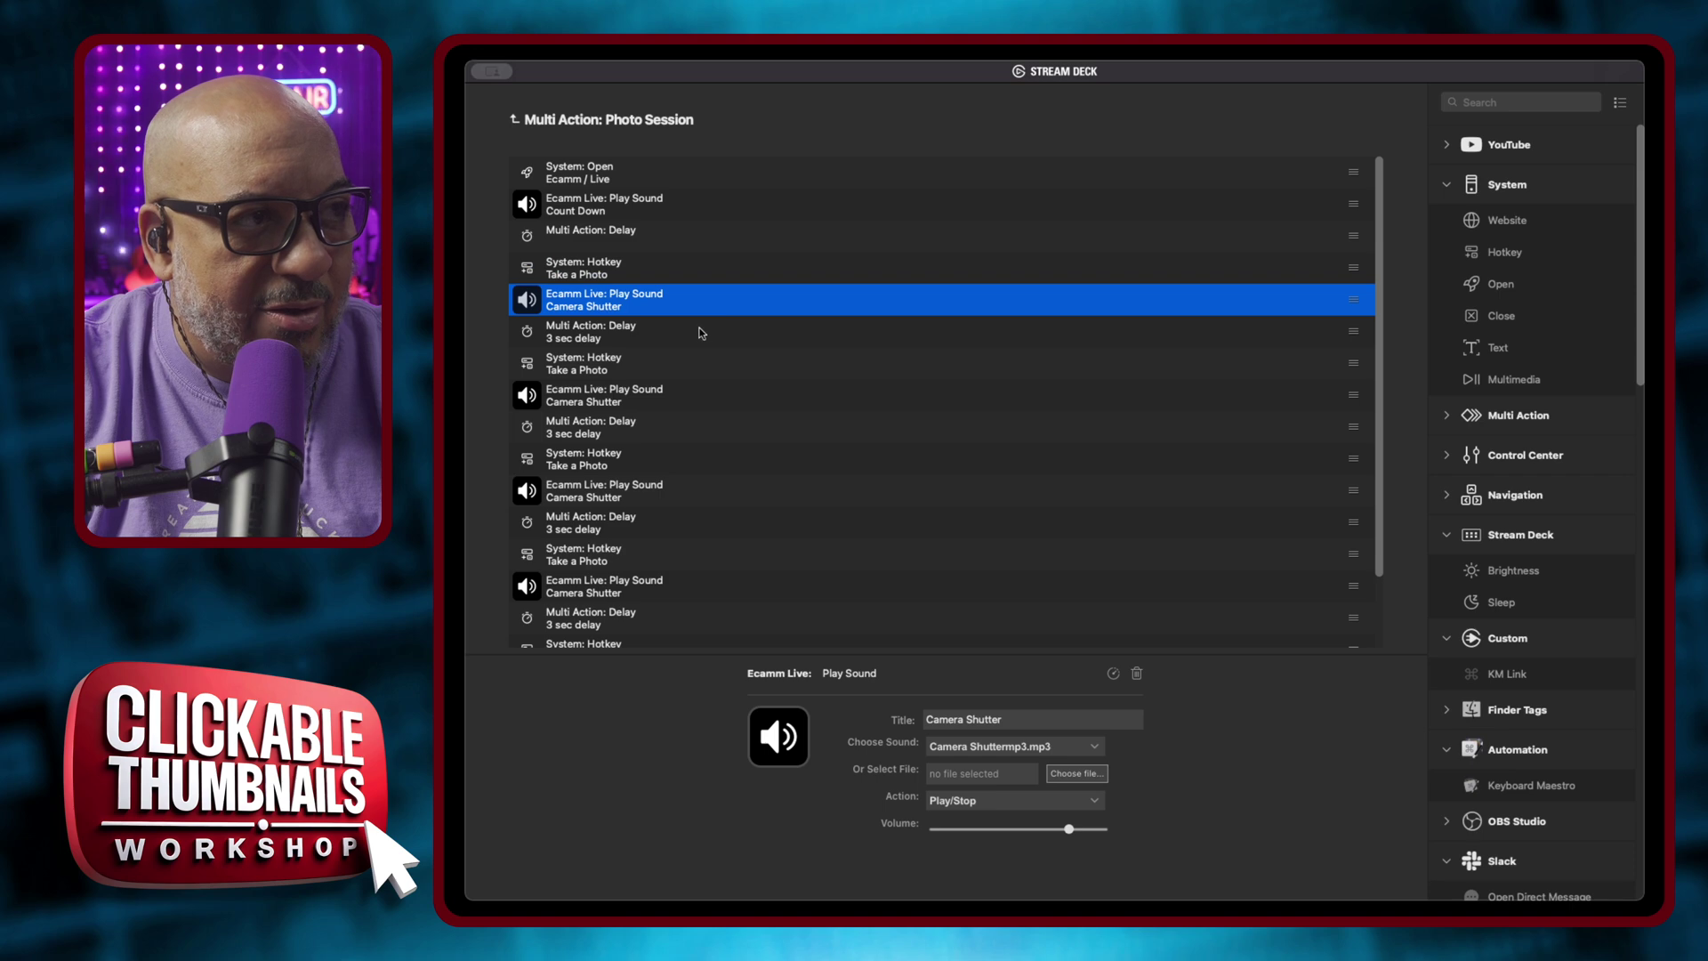
pyautogui.click(702, 333)
pyautogui.click(693, 362)
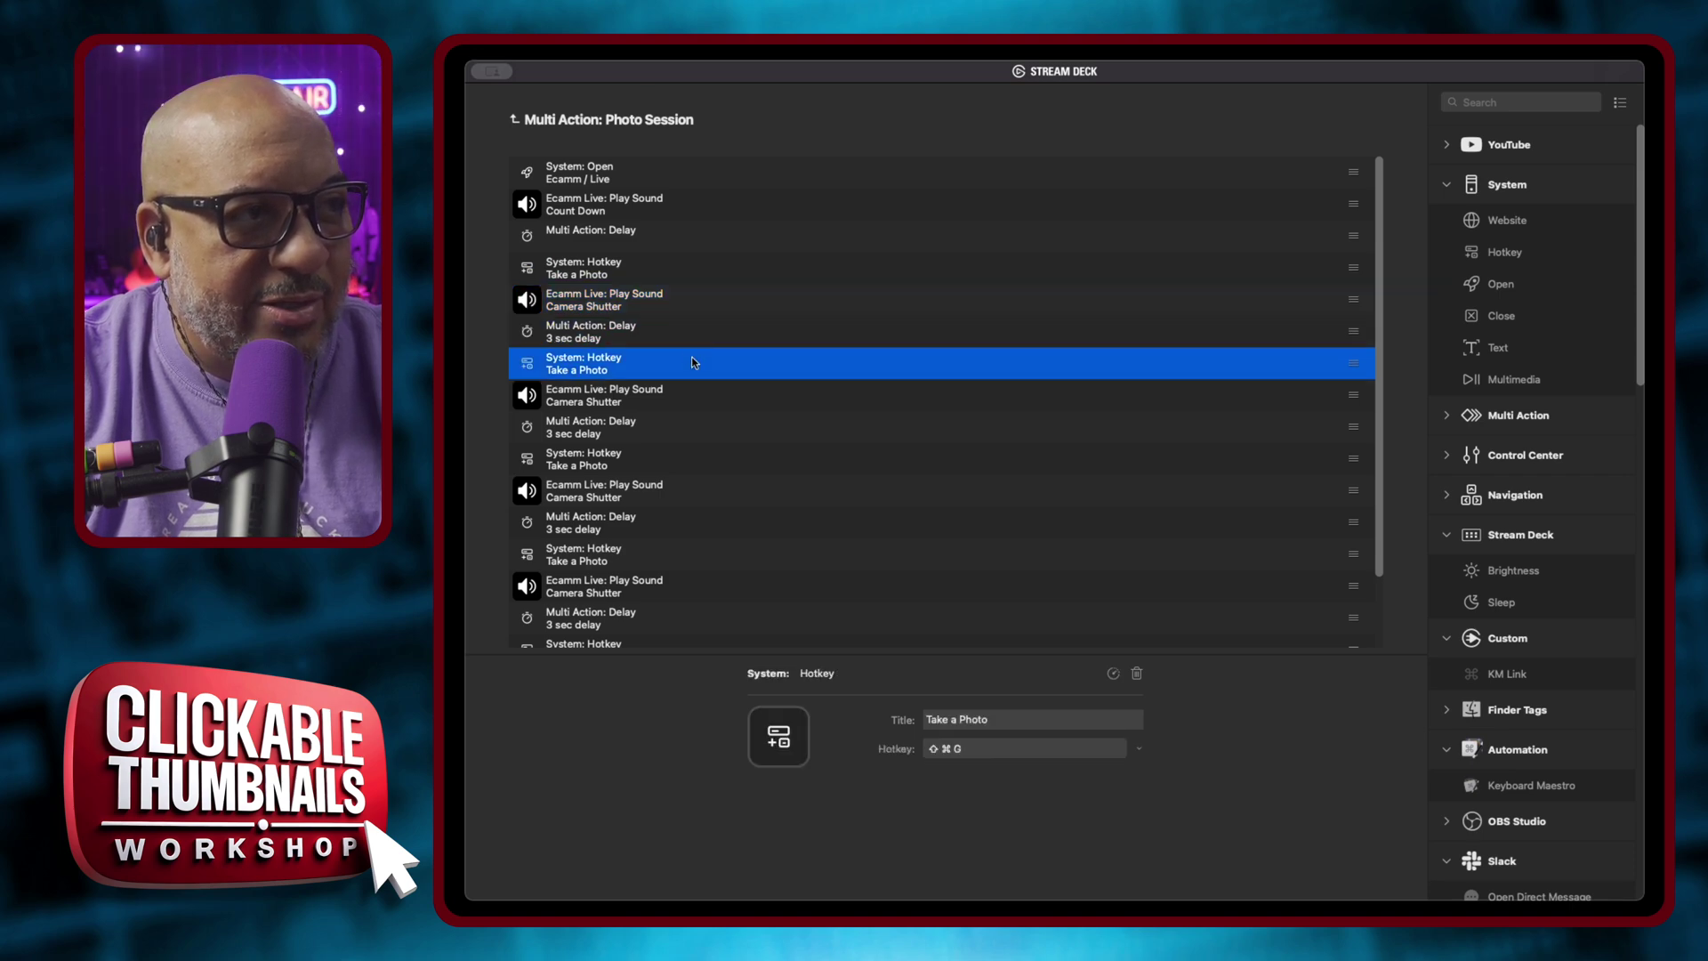
pyautogui.click(694, 400)
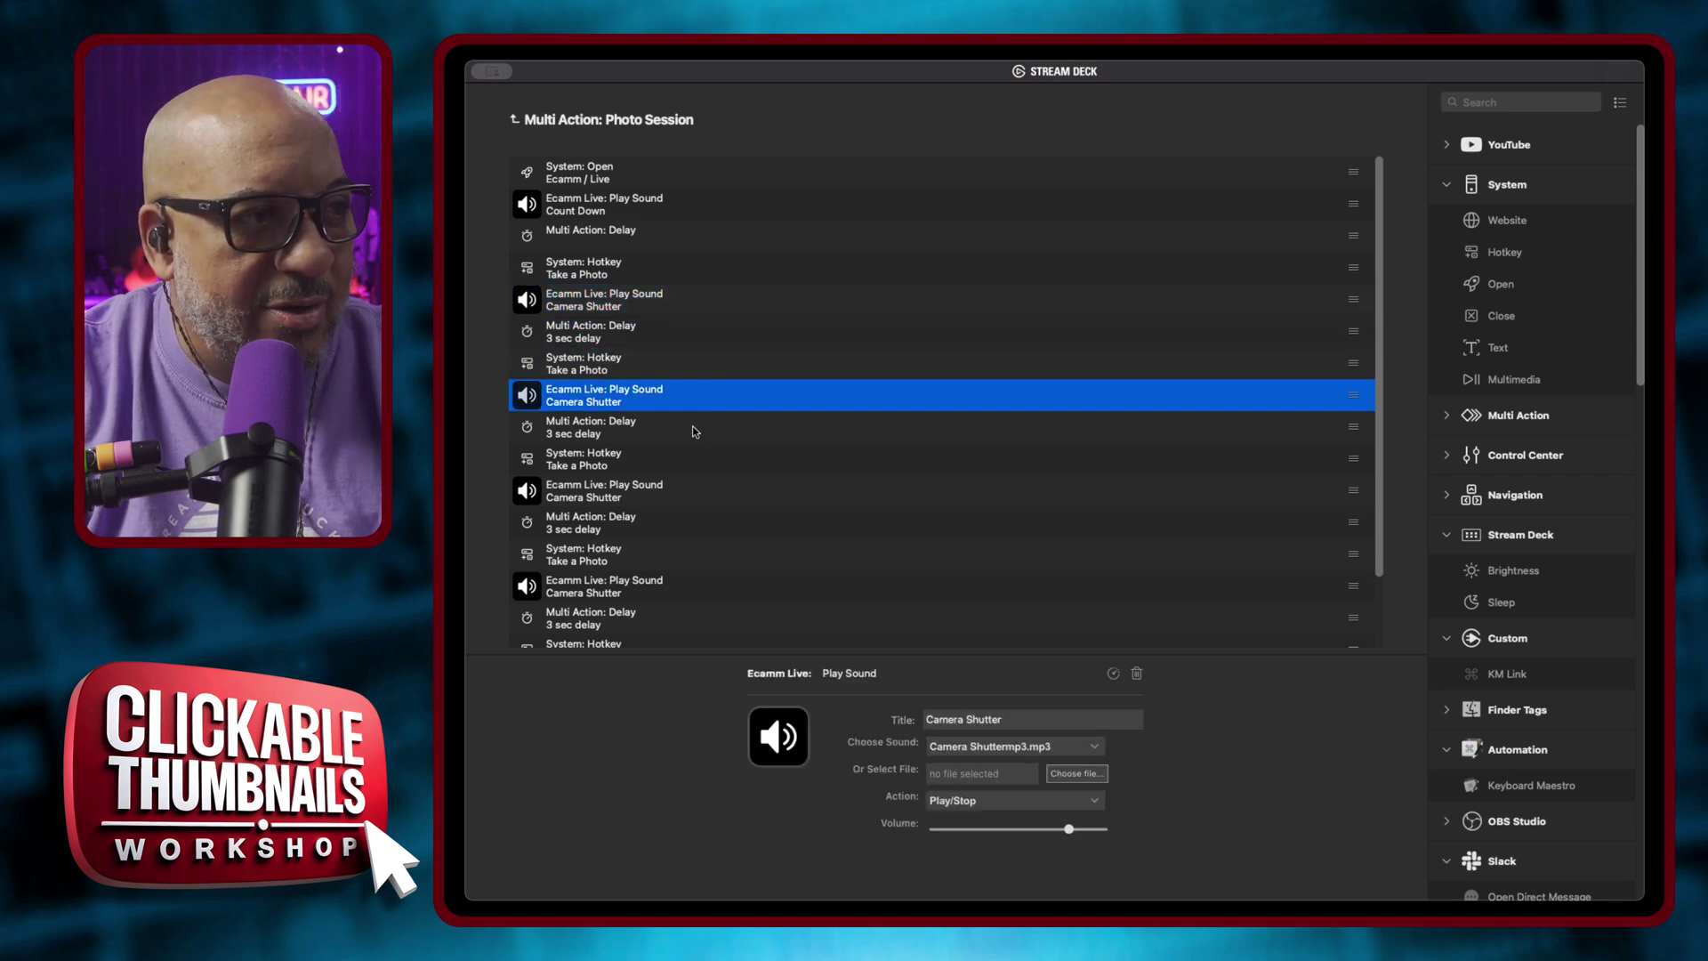
pyautogui.click(695, 432)
pyautogui.click(694, 461)
pyautogui.click(697, 489)
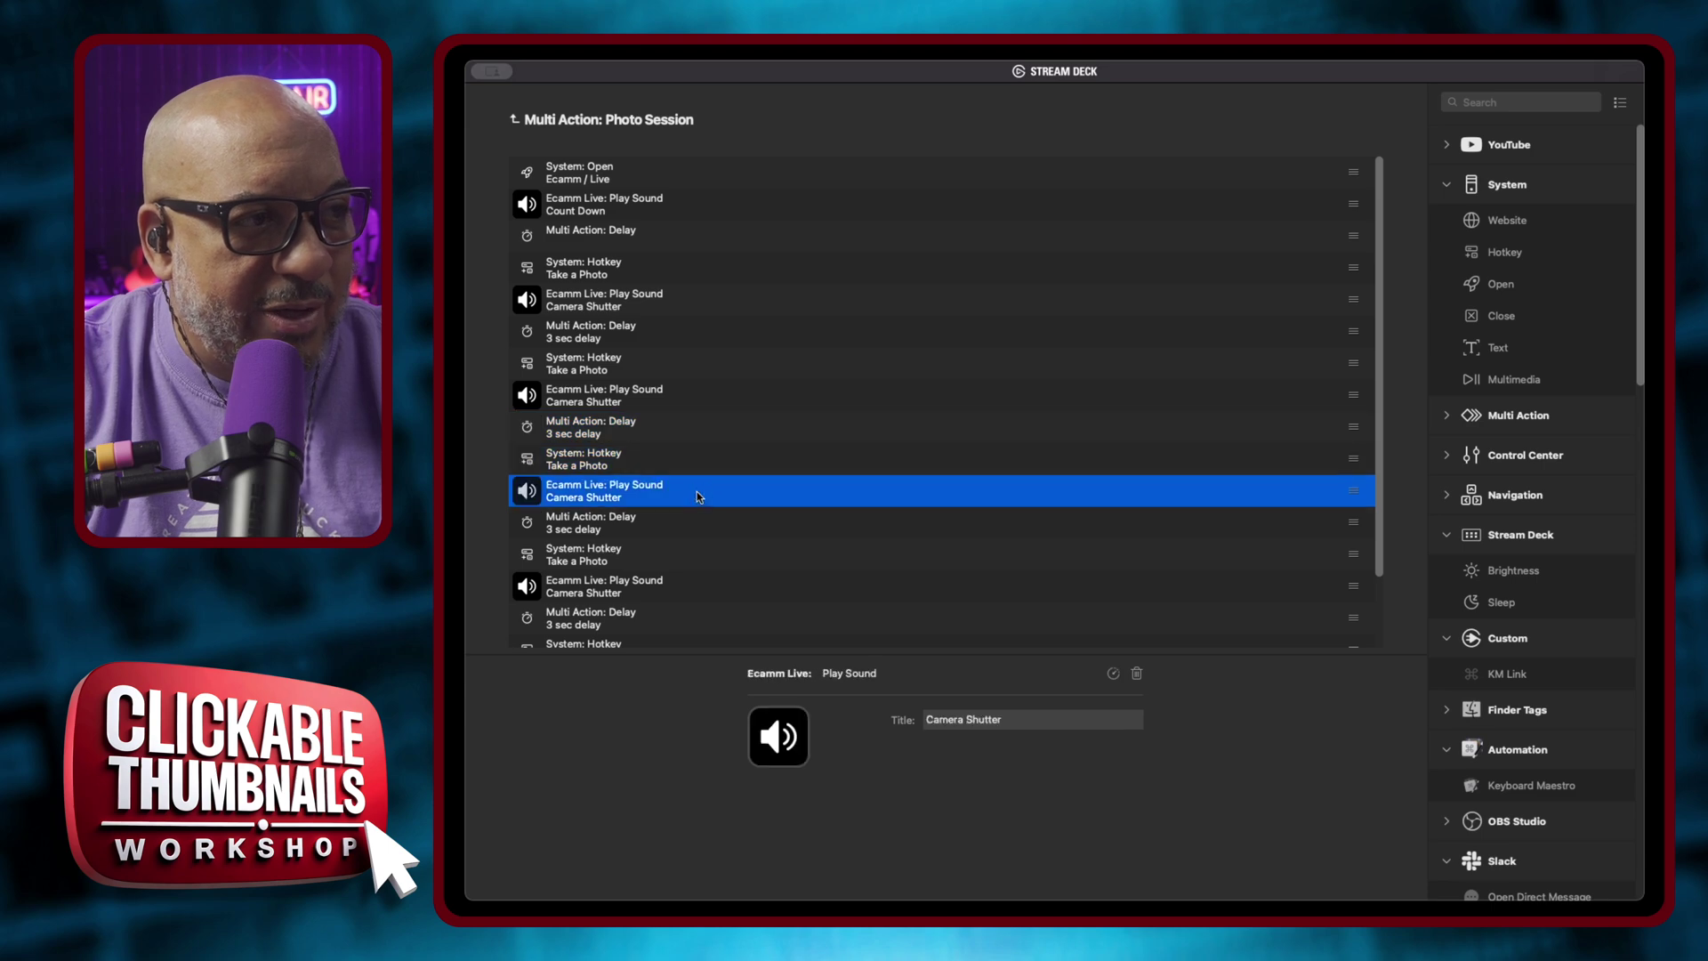
pyautogui.click(699, 520)
pyautogui.click(708, 554)
pyautogui.click(708, 588)
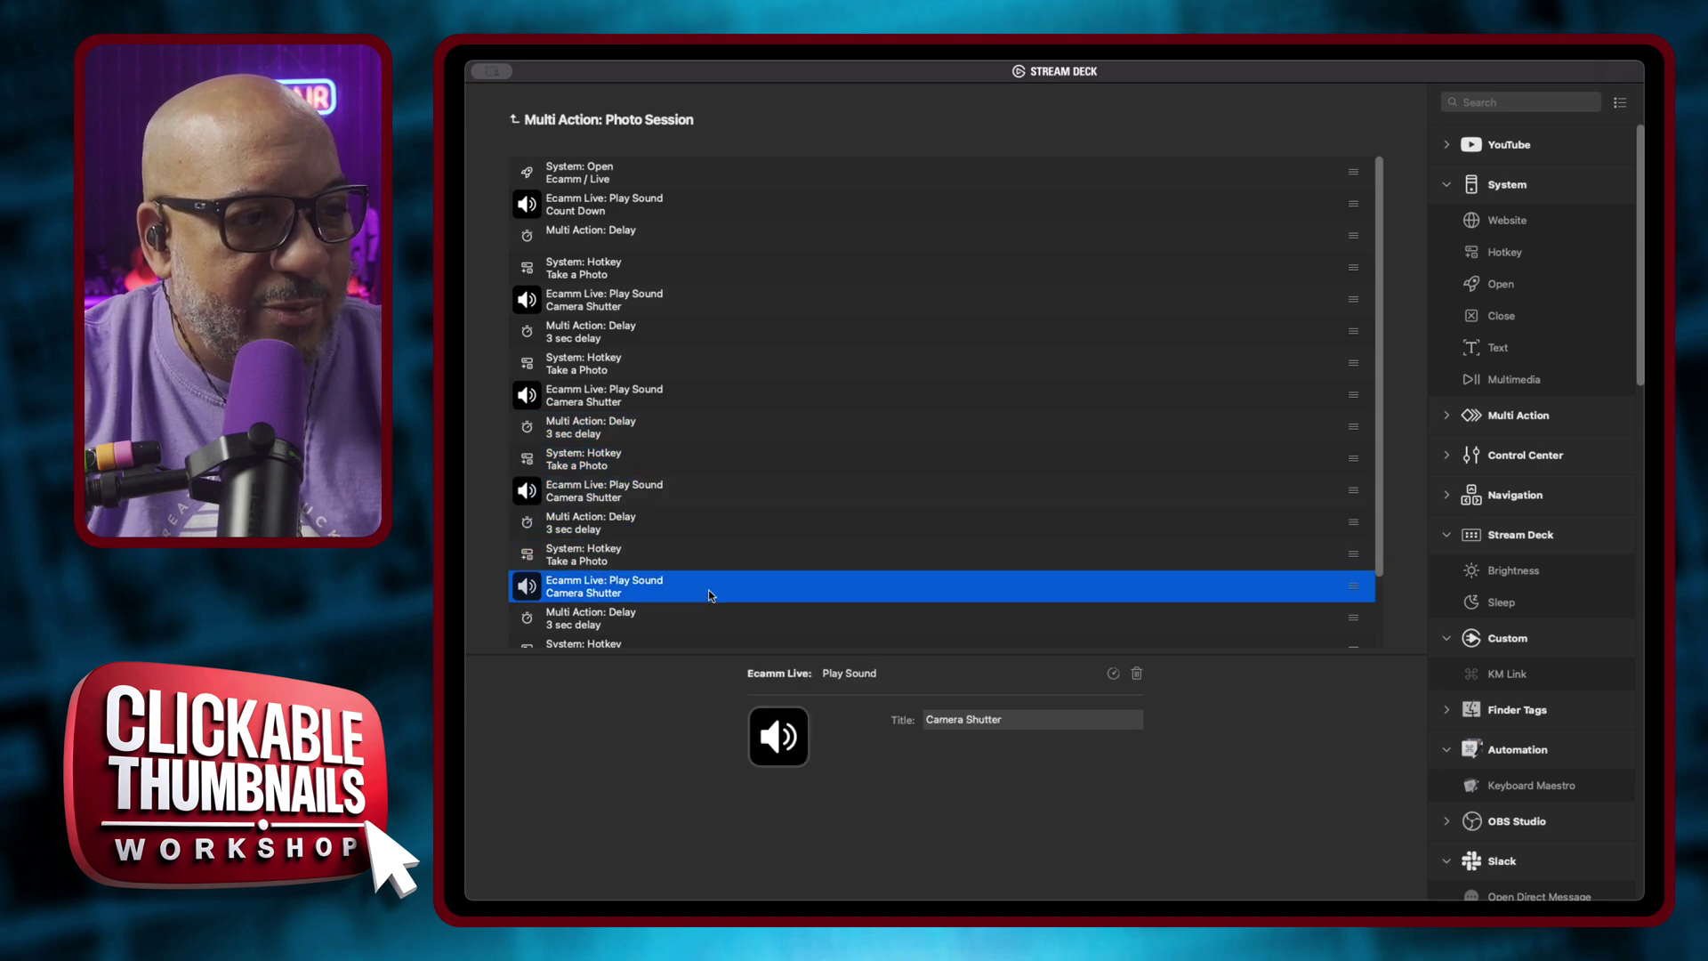
pyautogui.scroll(-2, 712, 587)
pyautogui.click(712, 544)
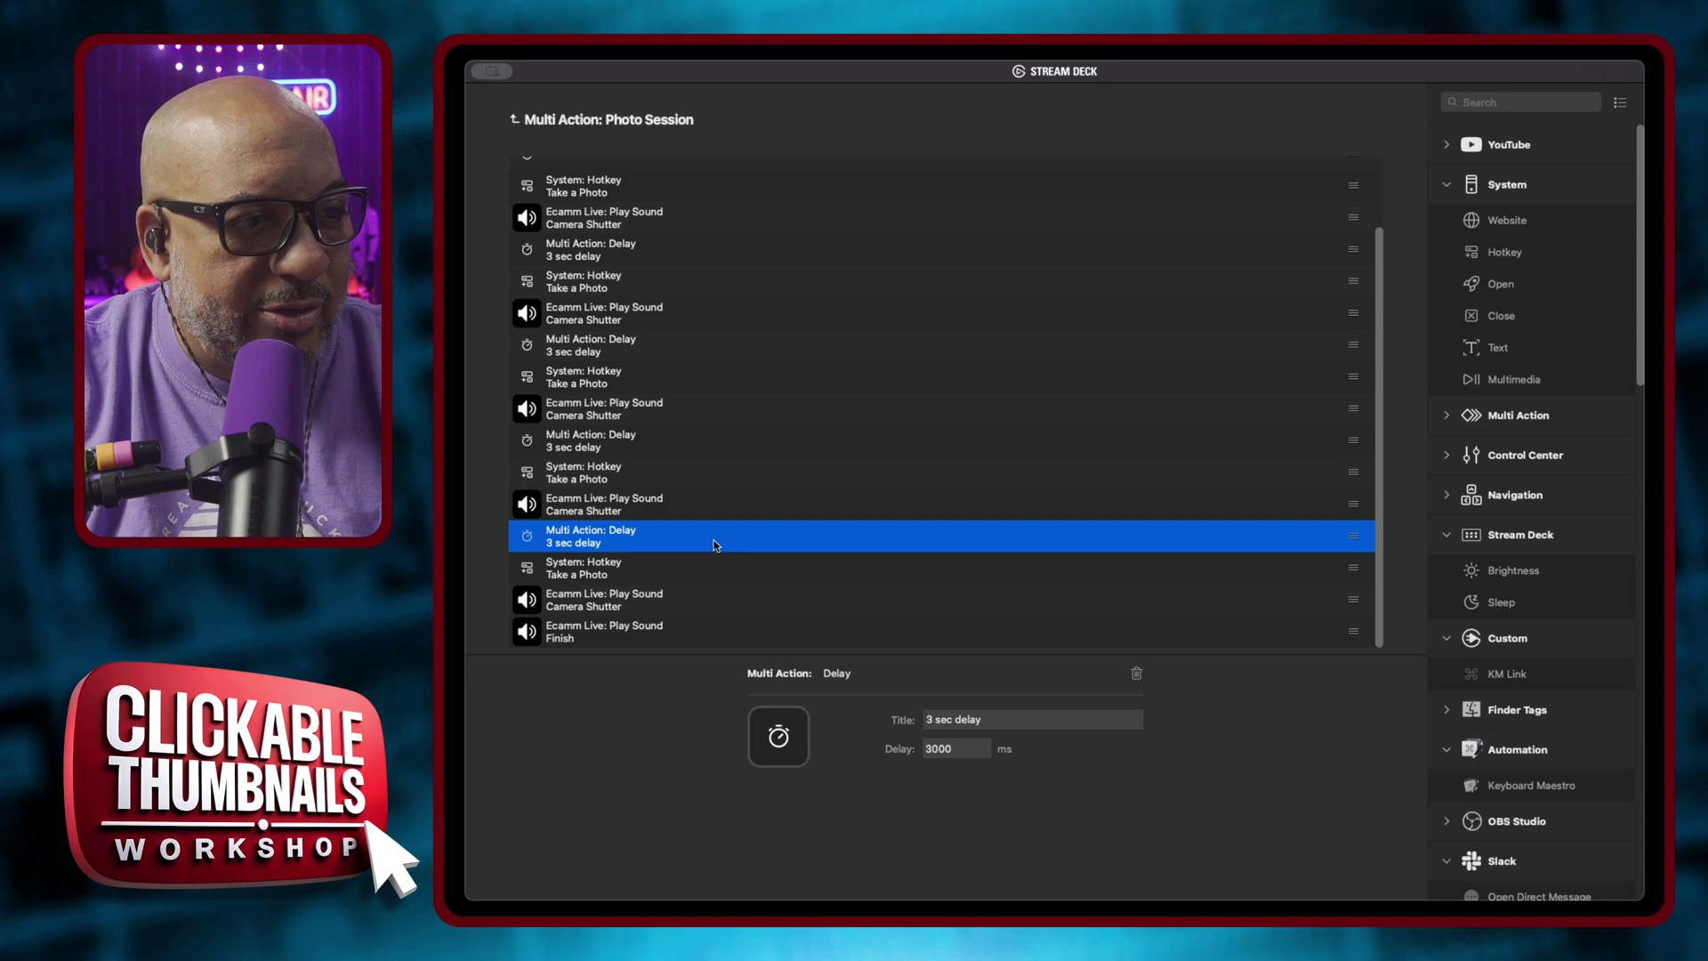
pyautogui.click(709, 575)
pyautogui.click(722, 607)
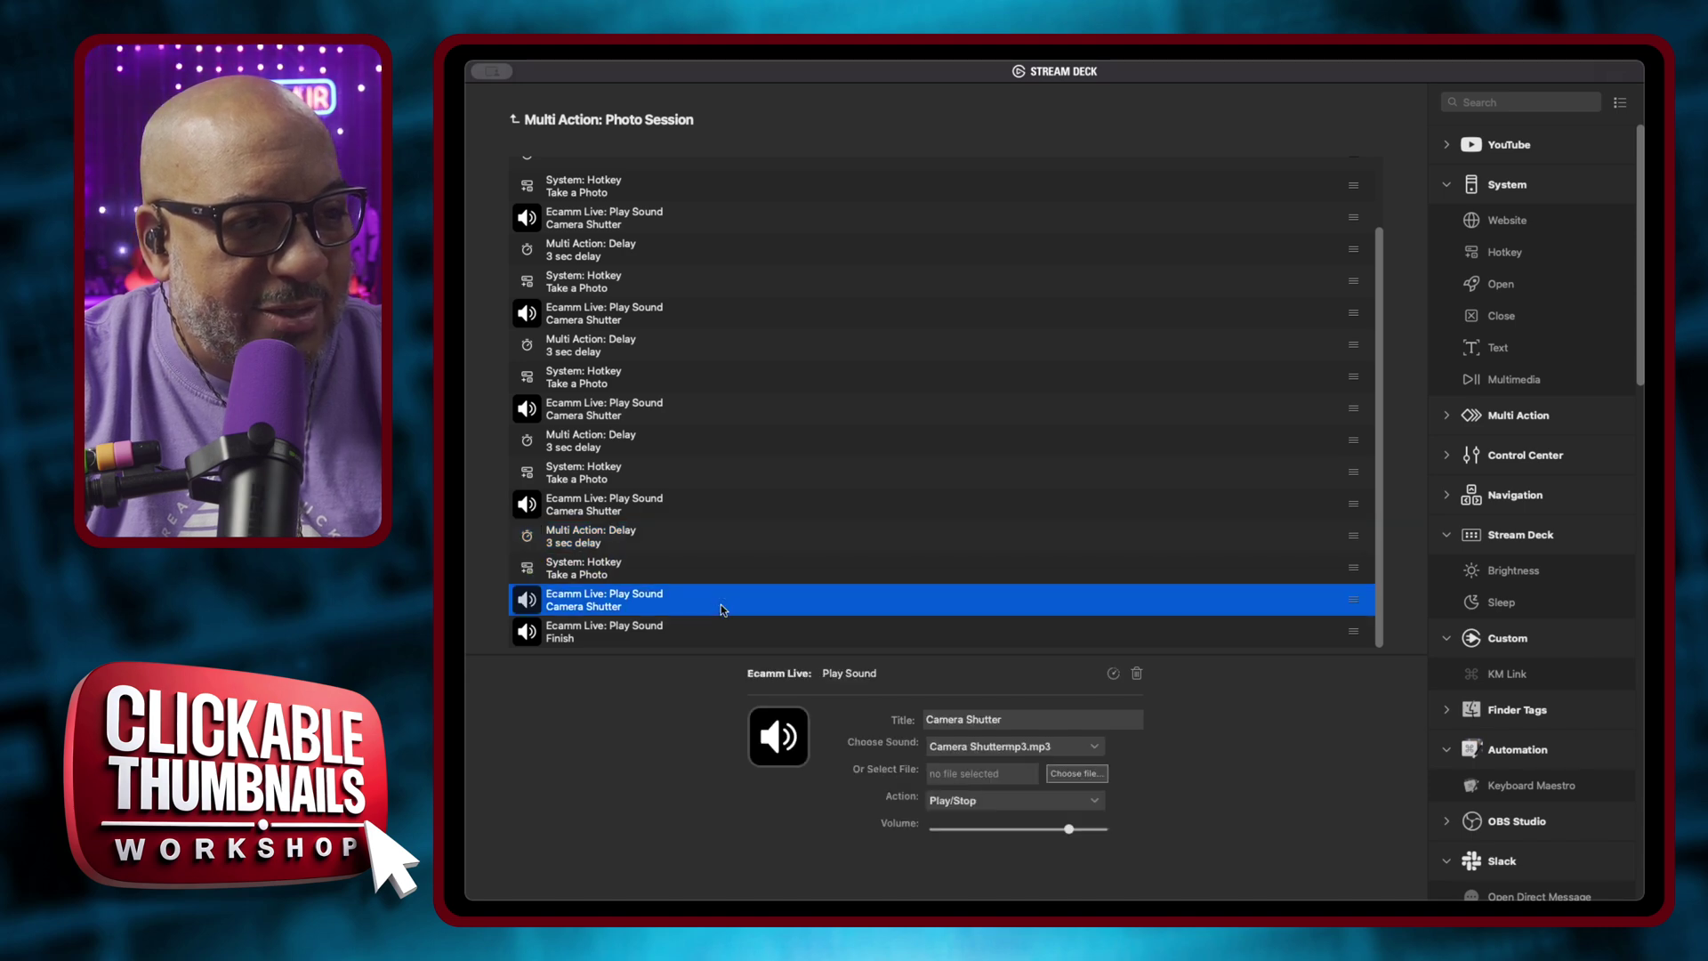
pyautogui.click(712, 633)
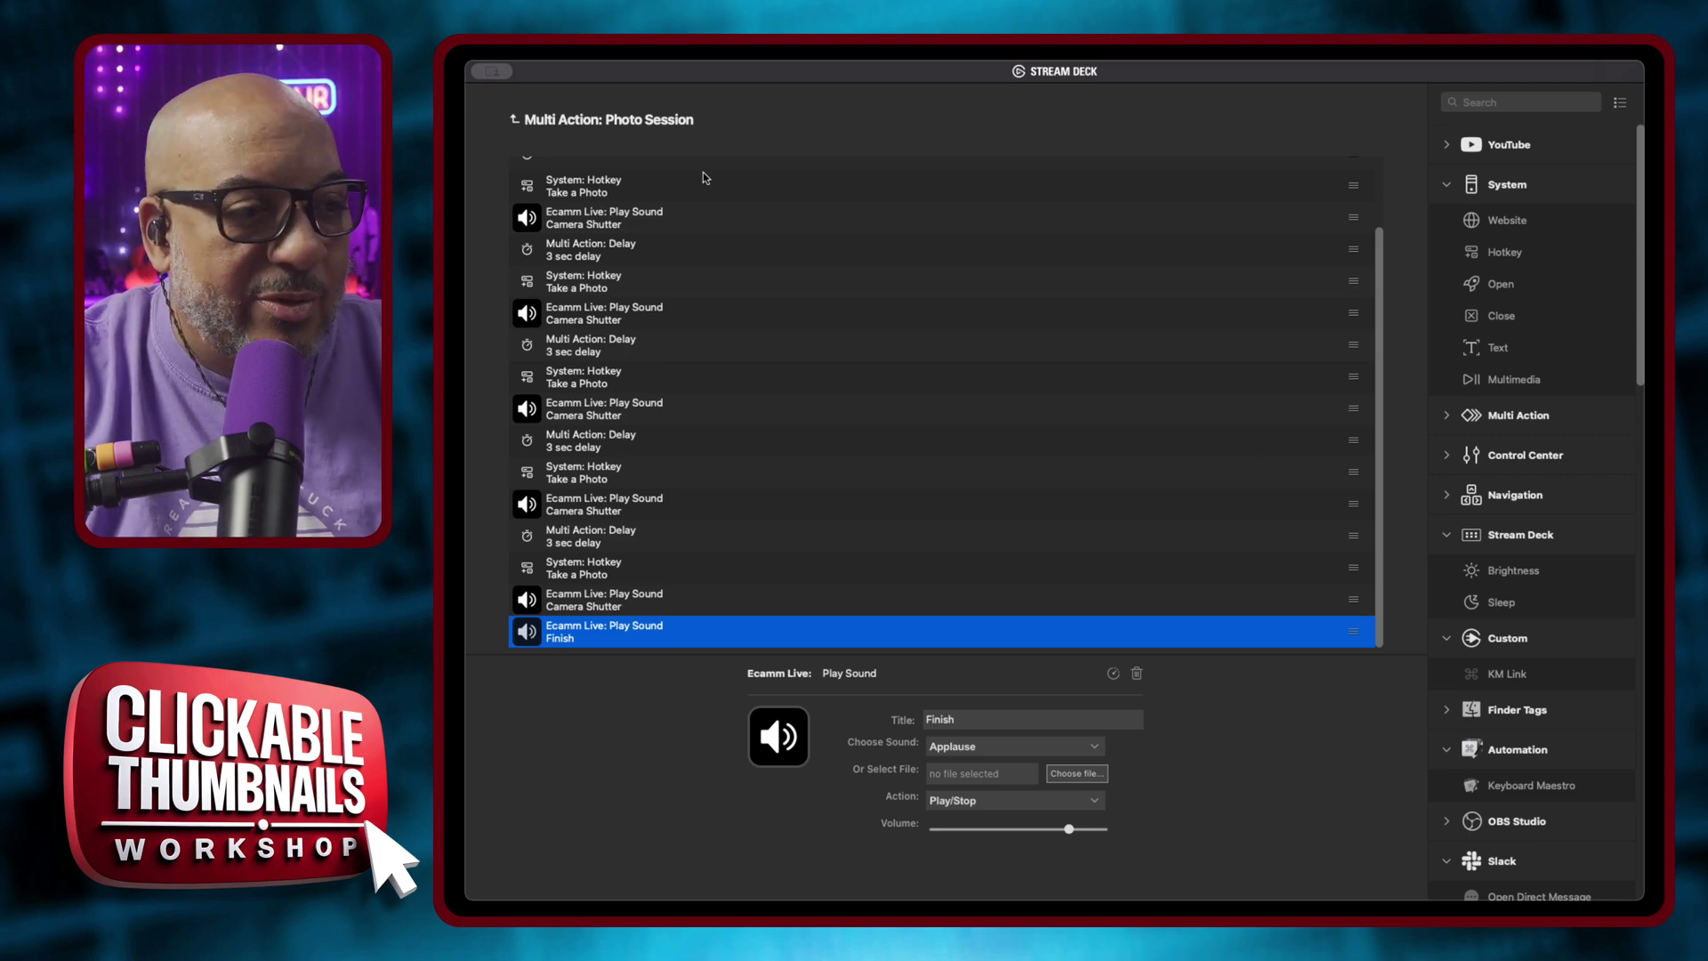
pyautogui.scroll(5, 1071, 415)
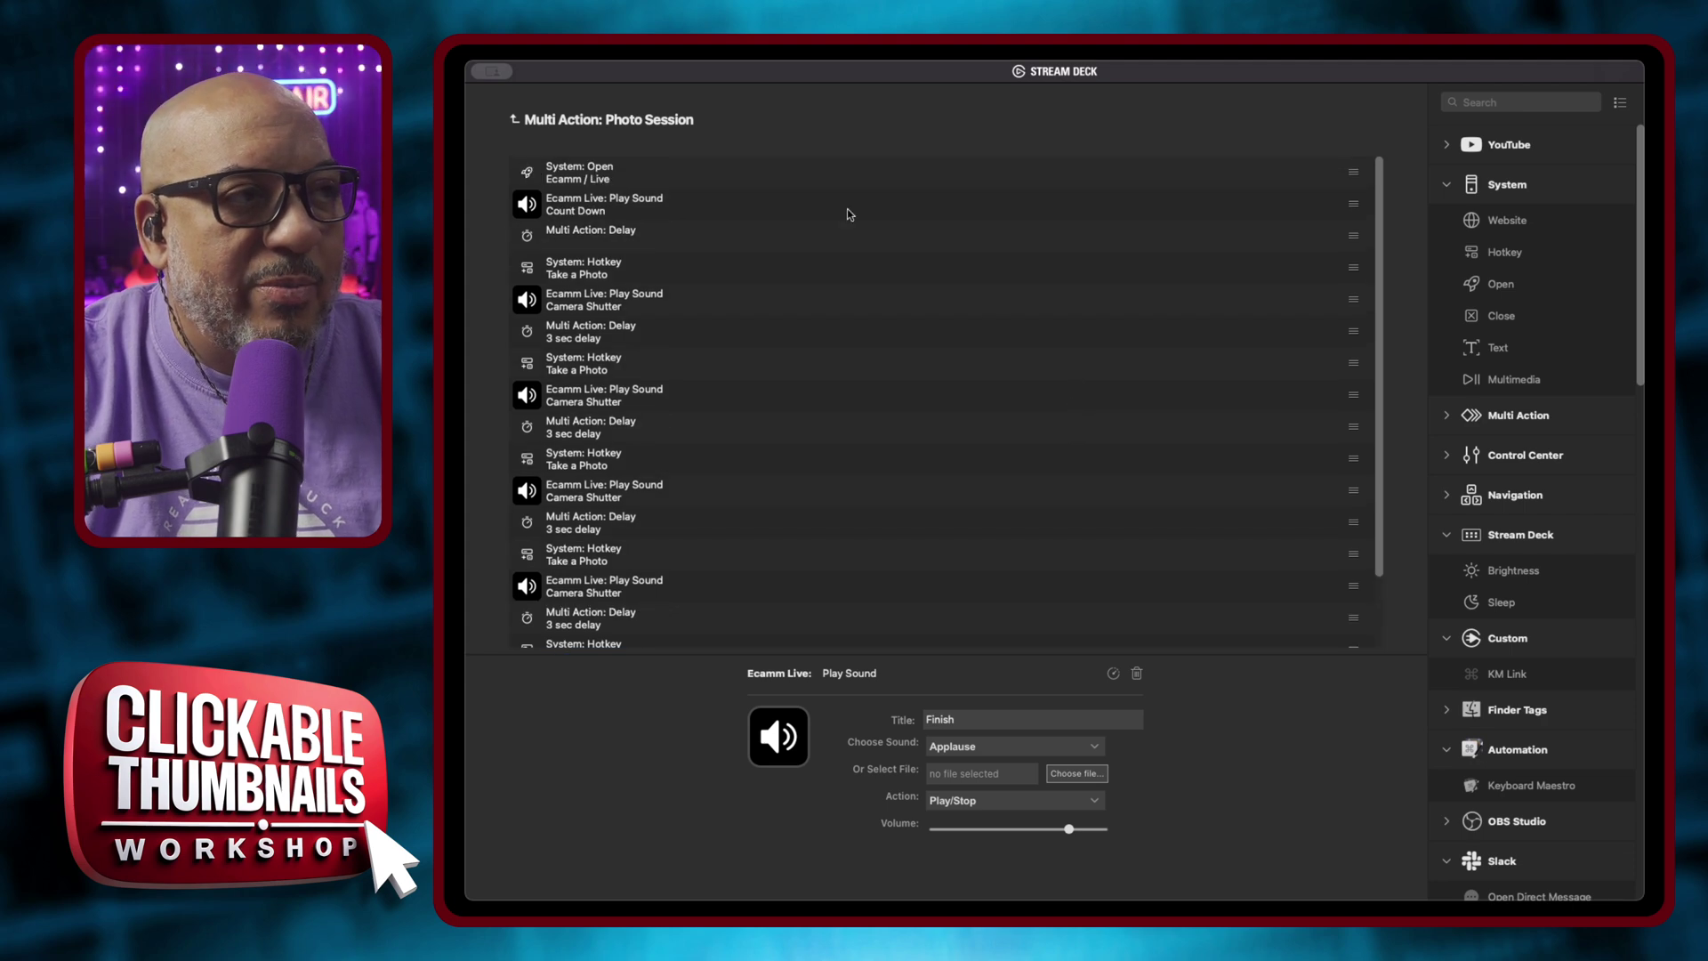
pyautogui.click(514, 119)
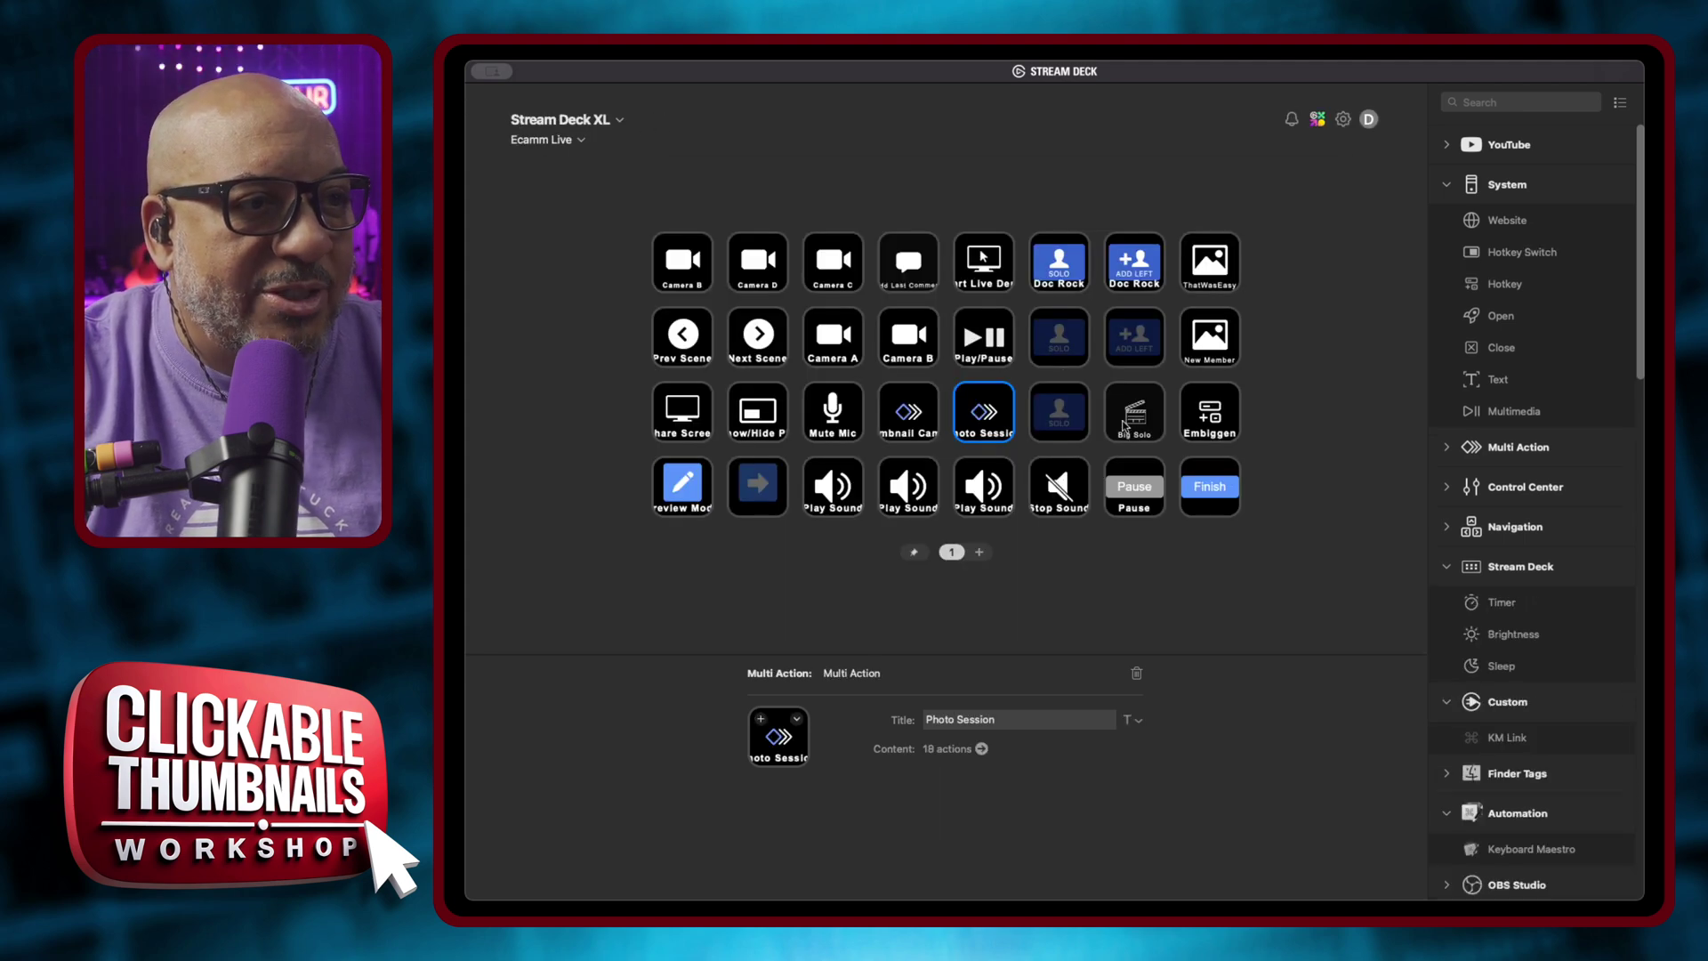